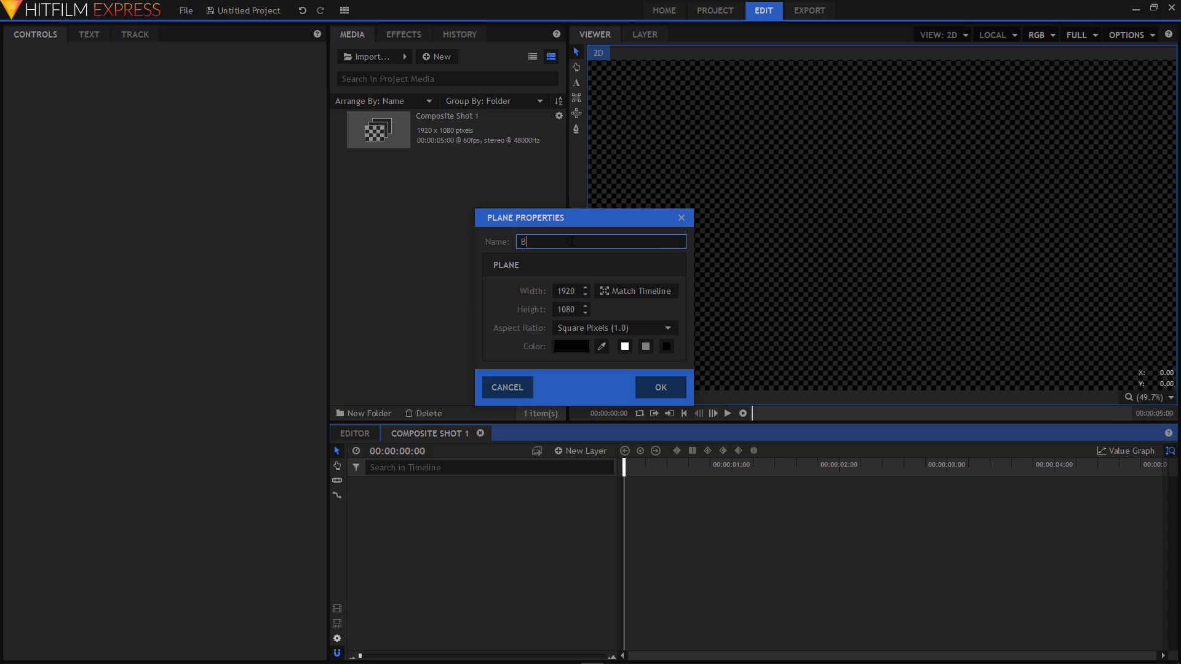
Finish creating the black 1920 x 1080 background plane, named BG.
click(660, 387)
scroll(893, 302, down, 1)
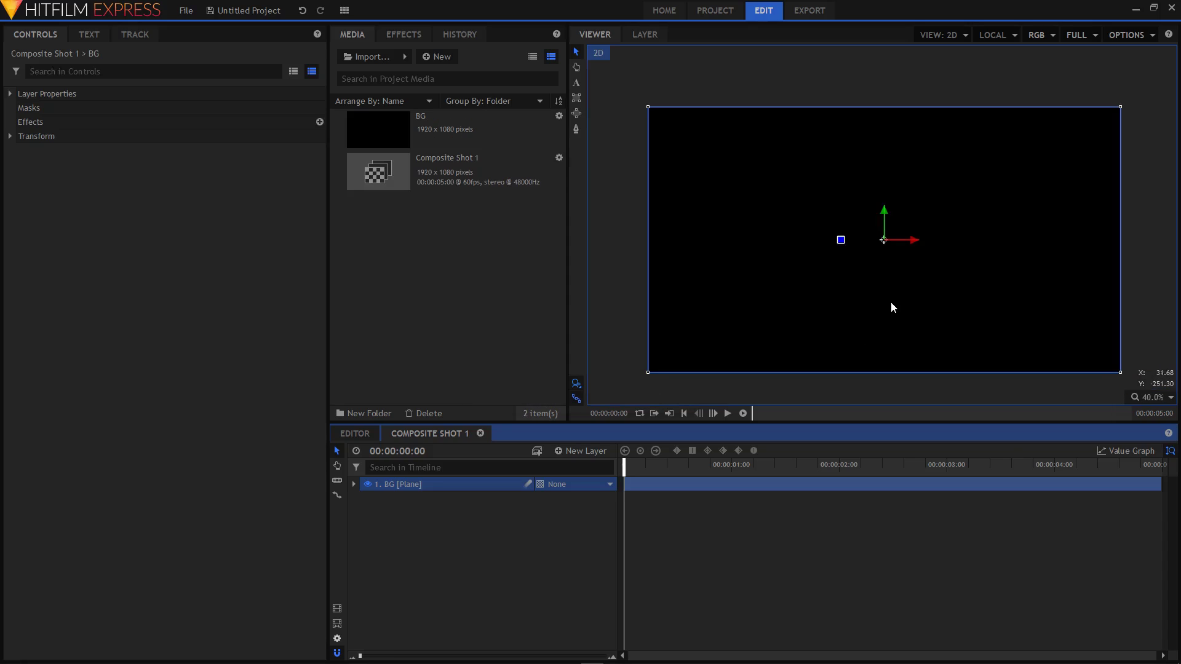
click(566, 510)
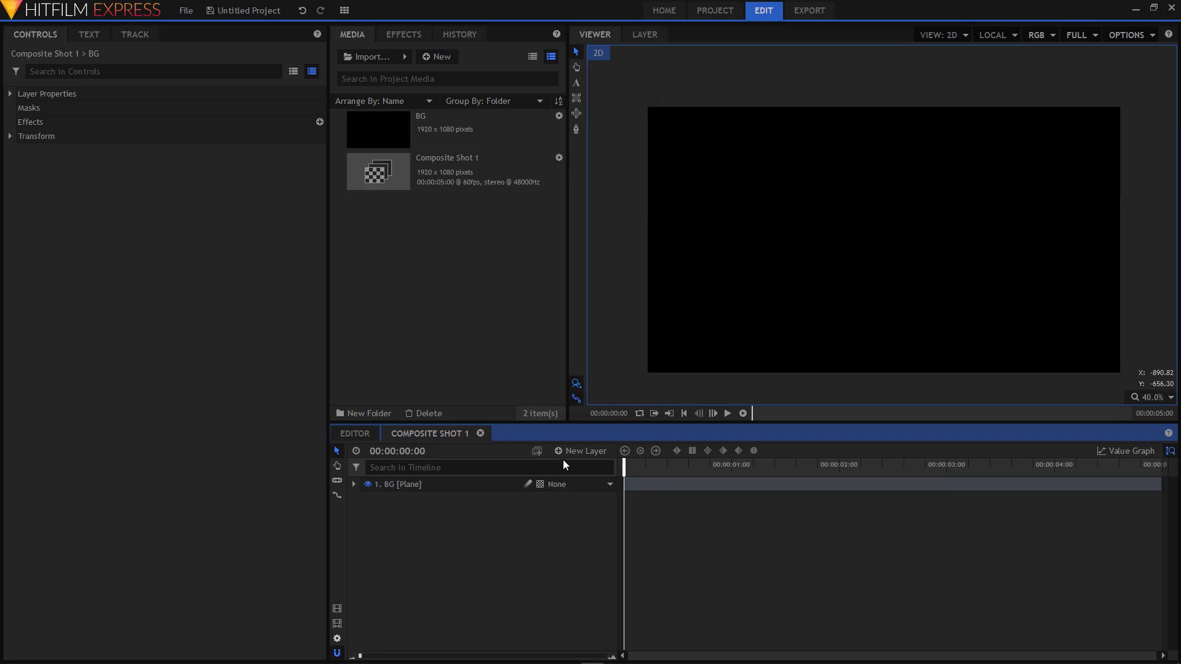
Add a text layer 1920 wide and 400 high and enter the text IMAGINE in it.
click(572, 453)
click(575, 483)
key(ctrl+a)
text(1920)
key(Return)
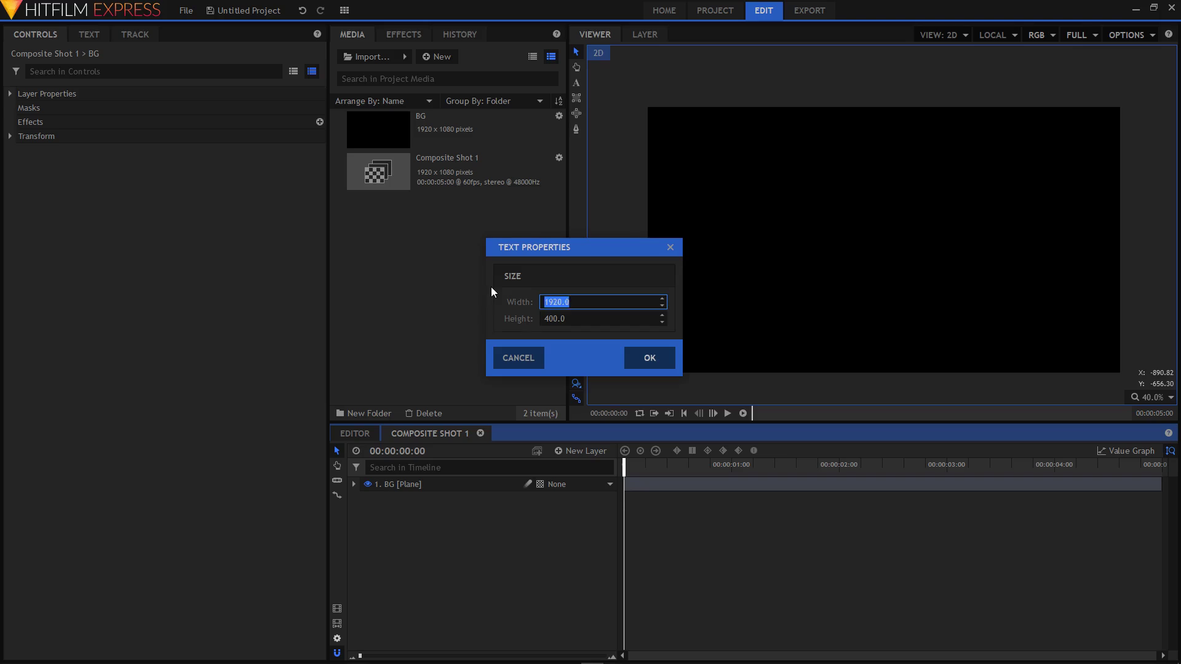
key(Return)
click(576, 83)
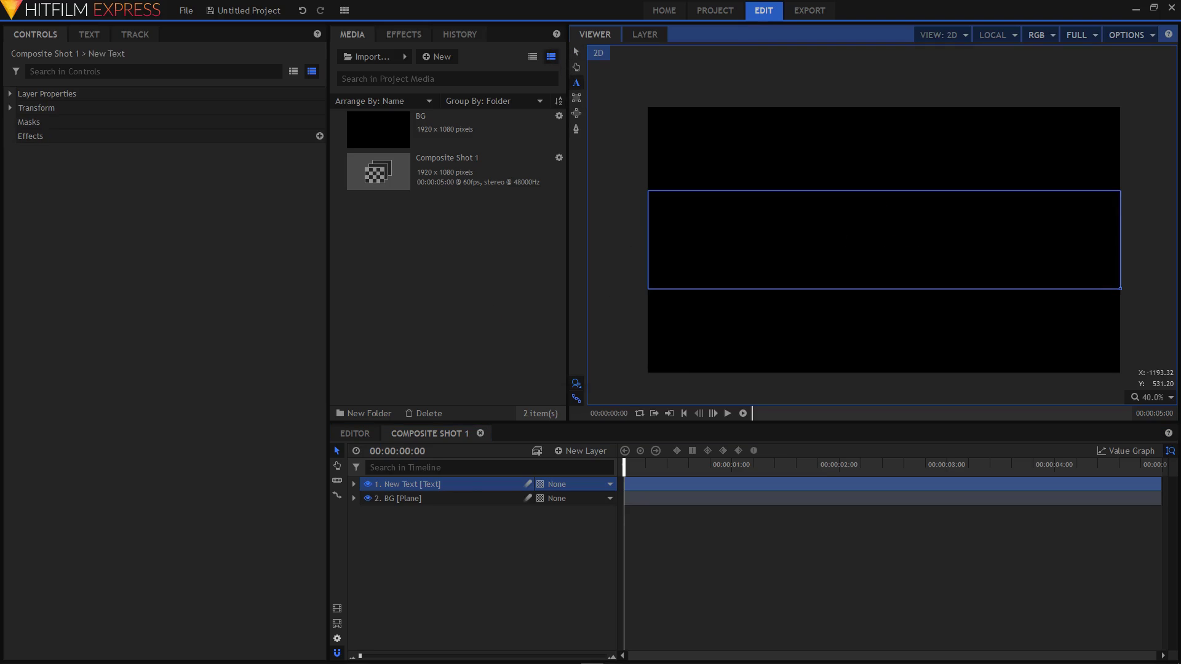
text(IMAGINE)
Change the font of the whole IMAGINE text to Uni Sans Heavy Italic CAPS.
key(ctrl+a)
click(76, 34)
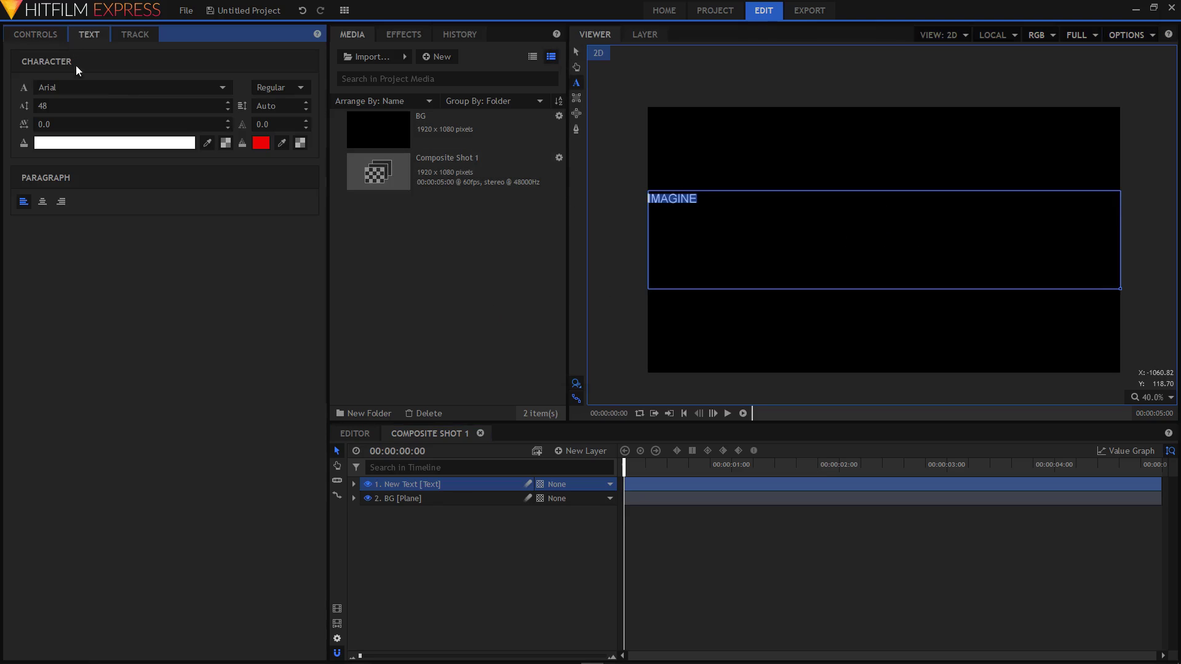
click(76, 86)
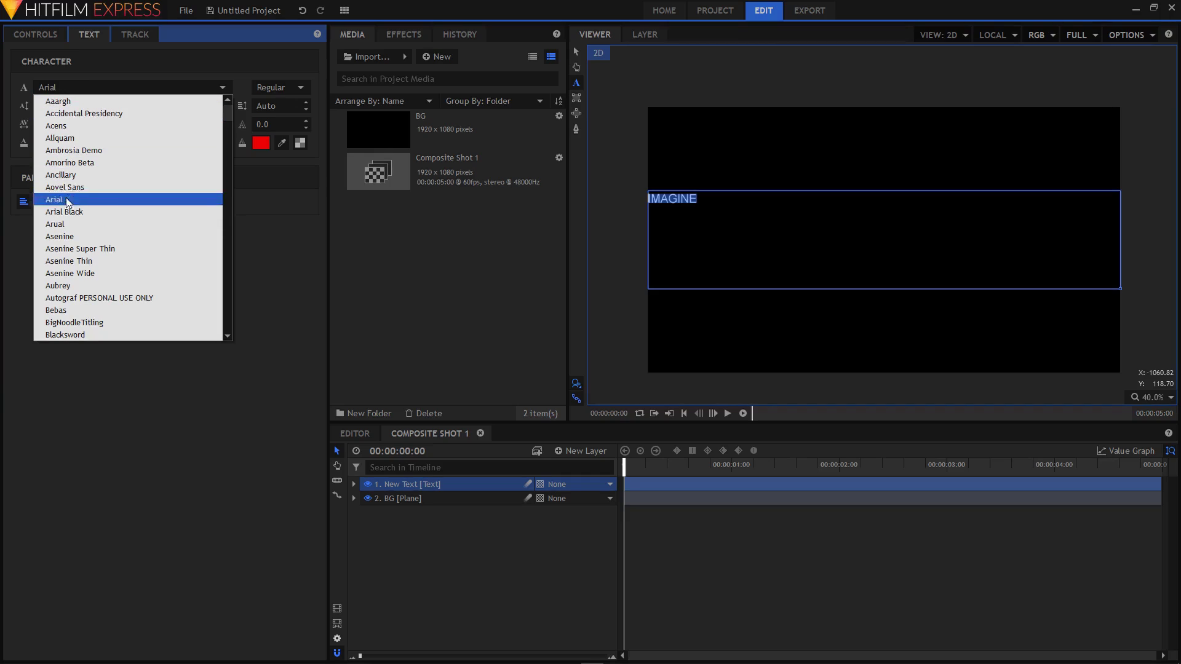
key(u)
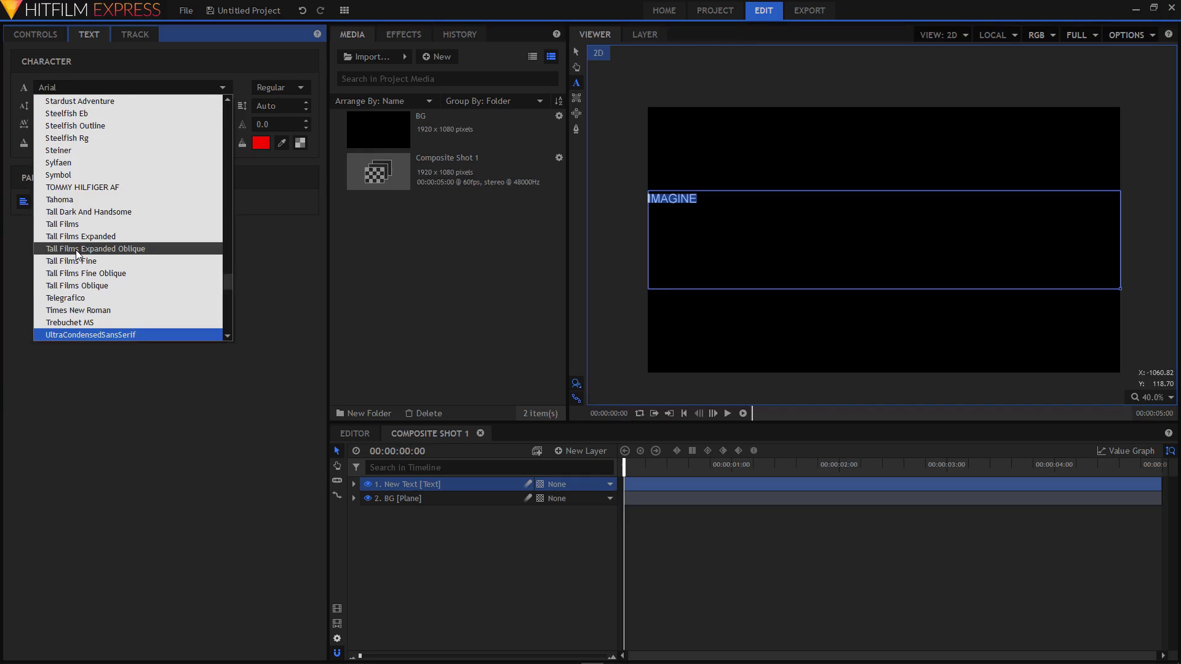
scroll(84, 326, down, 1)
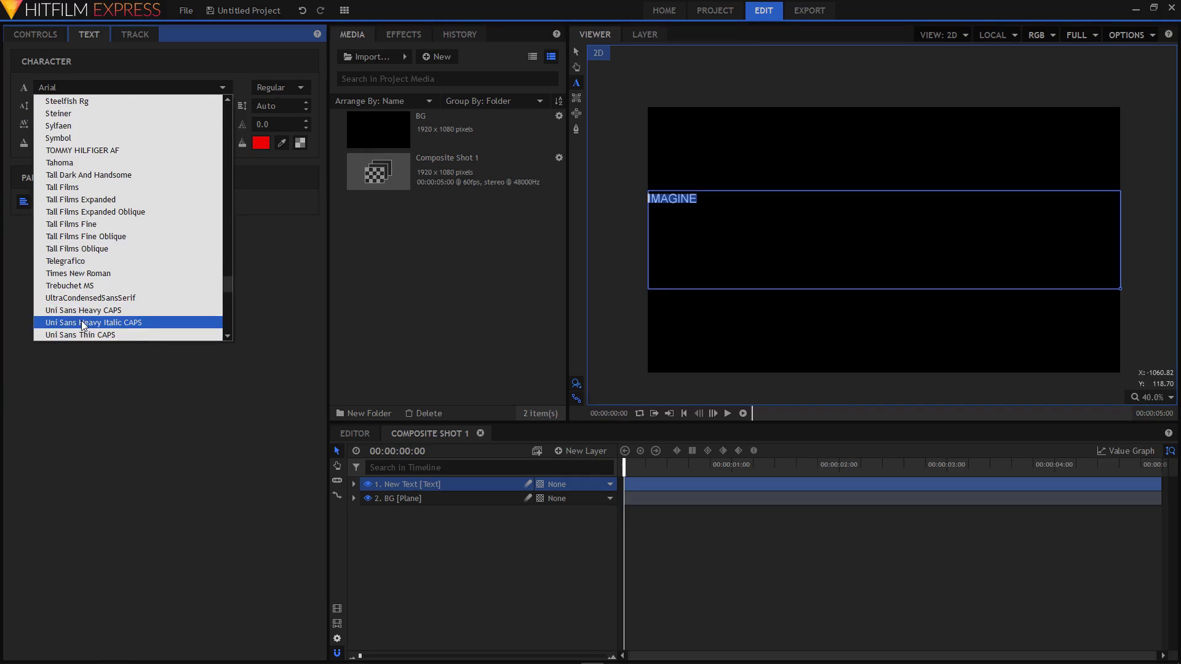
click(86, 323)
Set the font size of the IMAGINE text to 190.
drag(46, 107, 135, 108)
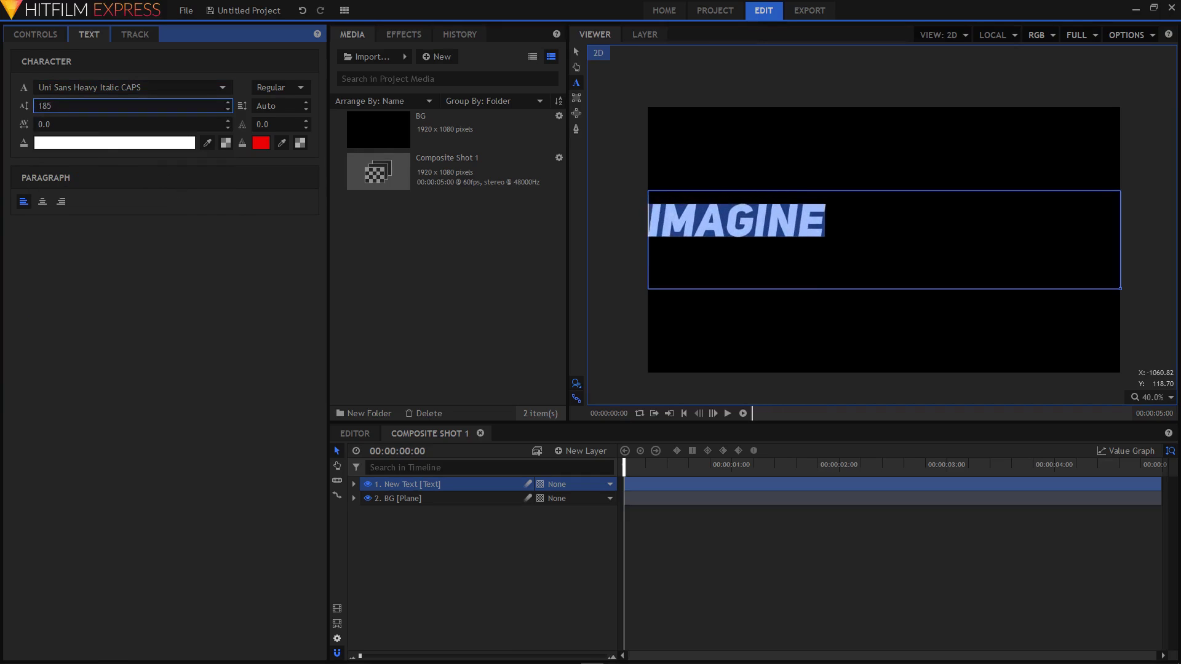
drag(45, 107, 56, 107)
click(228, 109)
click(227, 109)
click(228, 109)
click(228, 110)
click(228, 109)
click(227, 110)
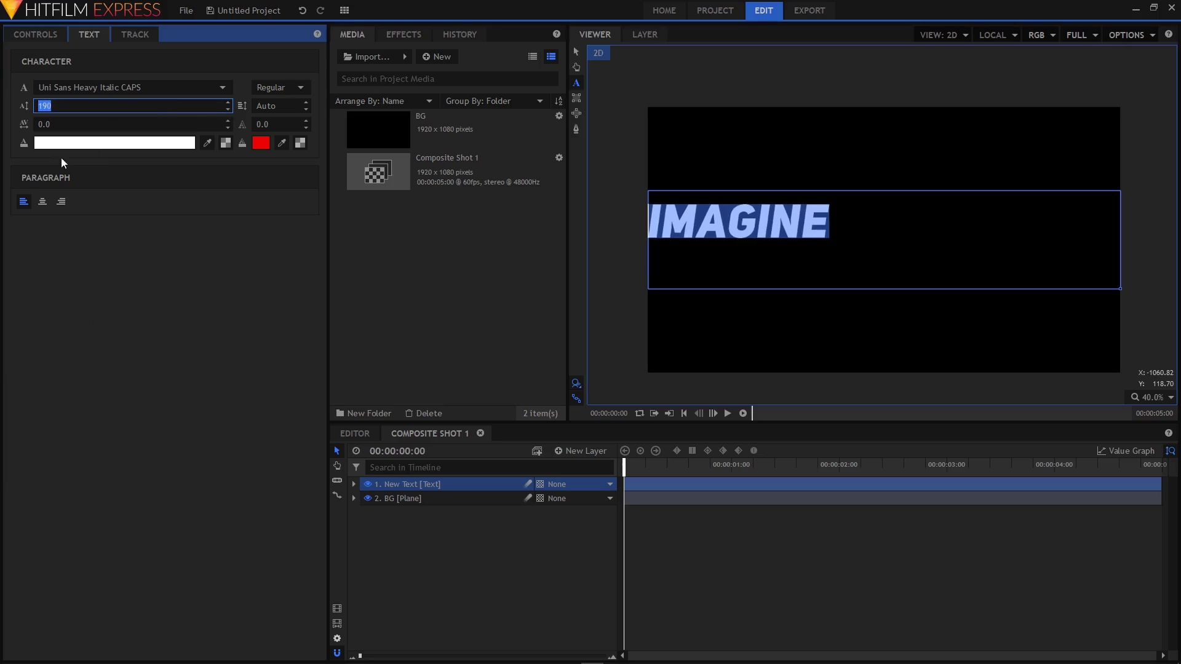
Center-align the IMAGINE text and move it slightly down to the middle of the frame.
click(43, 203)
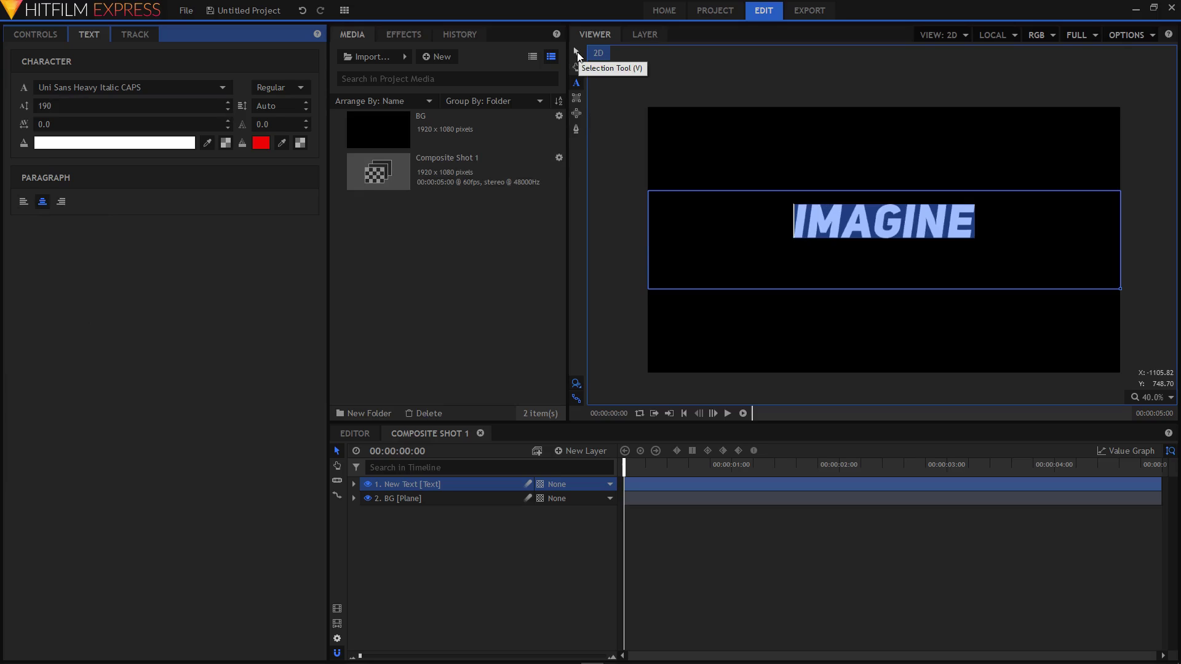
click(576, 53)
drag(888, 213, 887, 228)
click(637, 247)
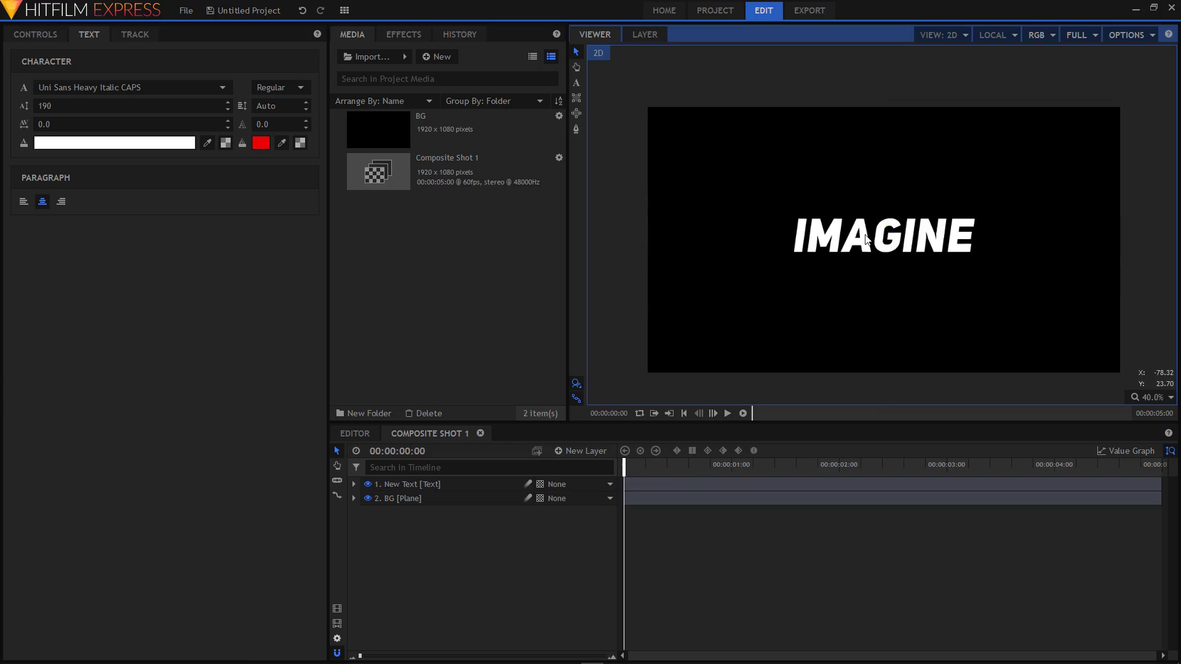
click(442, 551)
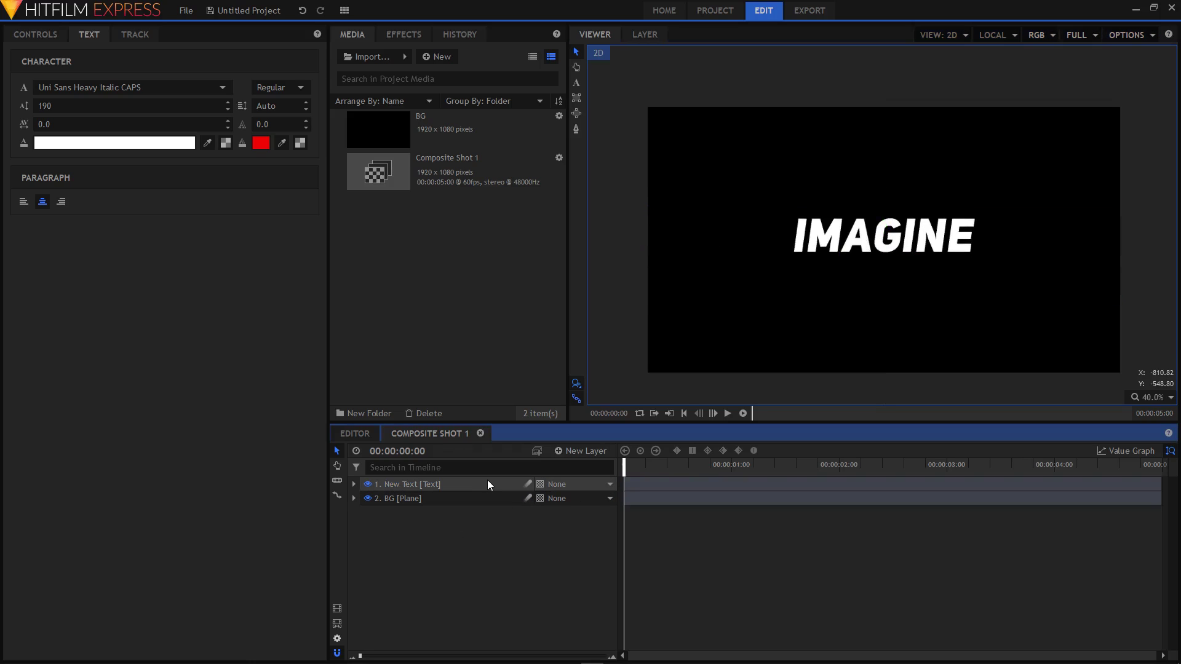
Rename the text layer as T1.
right_click(440, 484)
click(469, 448)
text(T1)
key(Return)
click(385, 549)
Create a white 1920 x 1080 plane layer named Line.
click(581, 452)
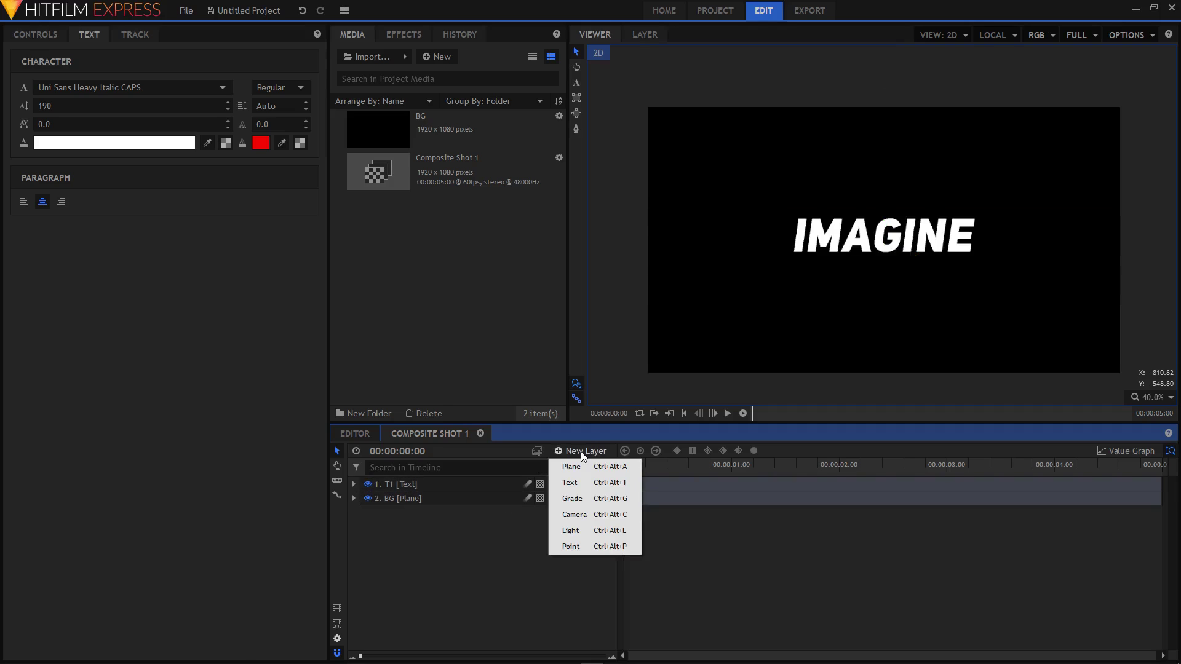
click(581, 468)
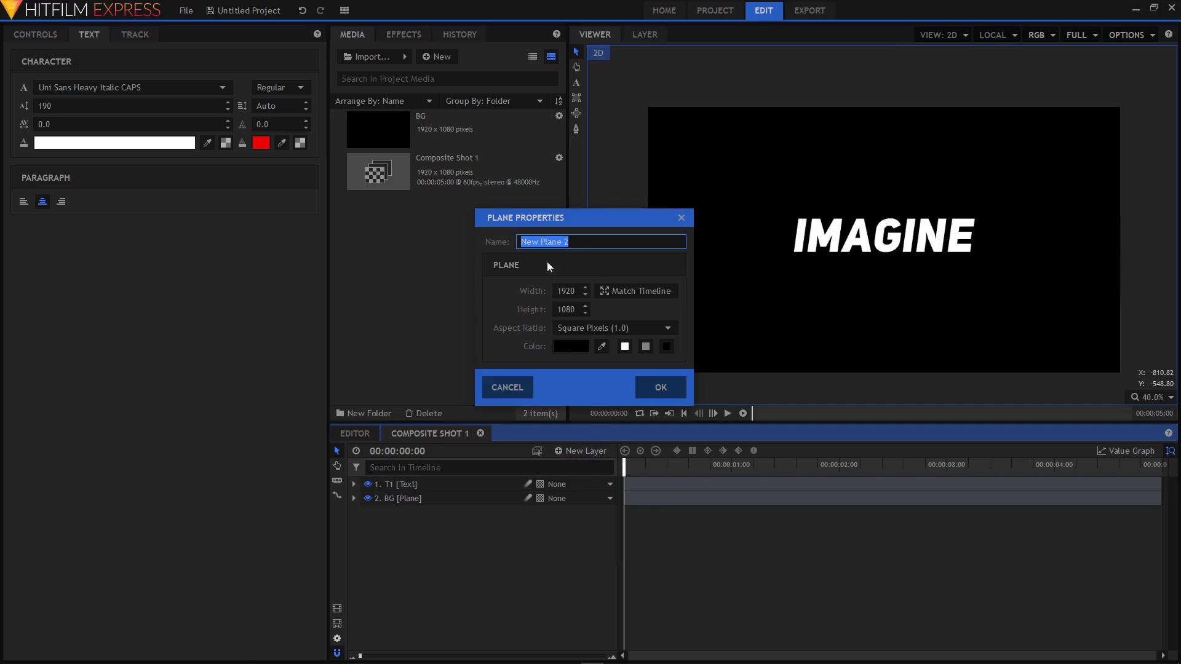
text(Line)
click(627, 346)
click(661, 388)
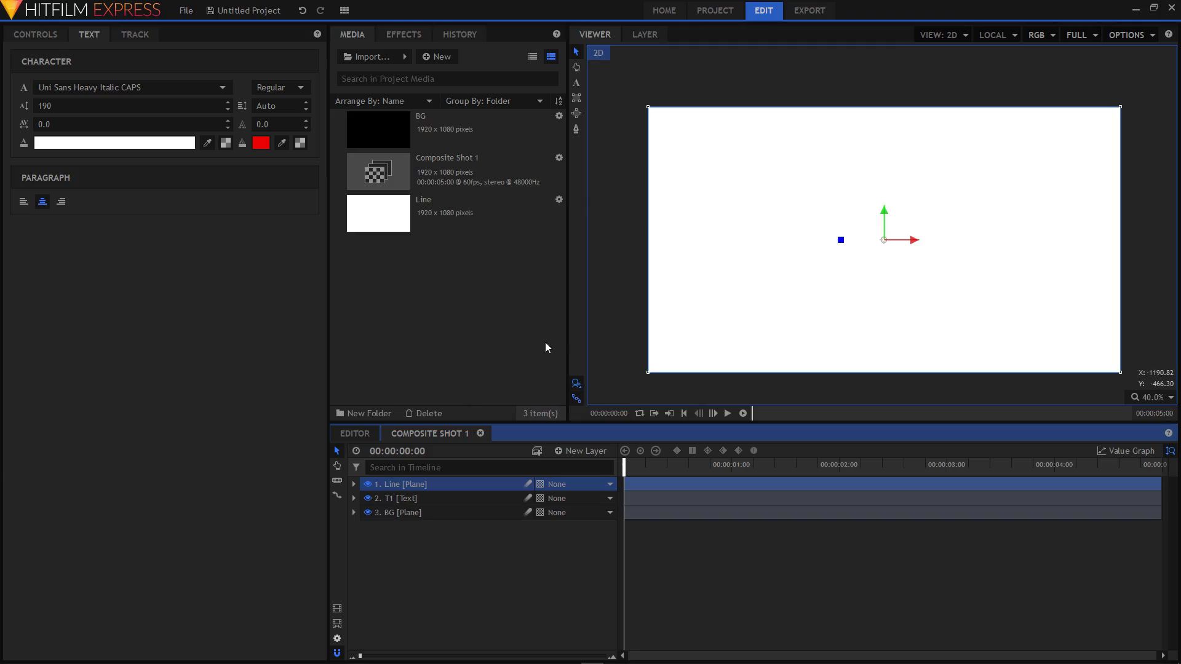
With the Line layer temporarily hidden, draw a thin vertical rectangle mask on it just right of the word IMAGINE, and show the layer again.
click(368, 486)
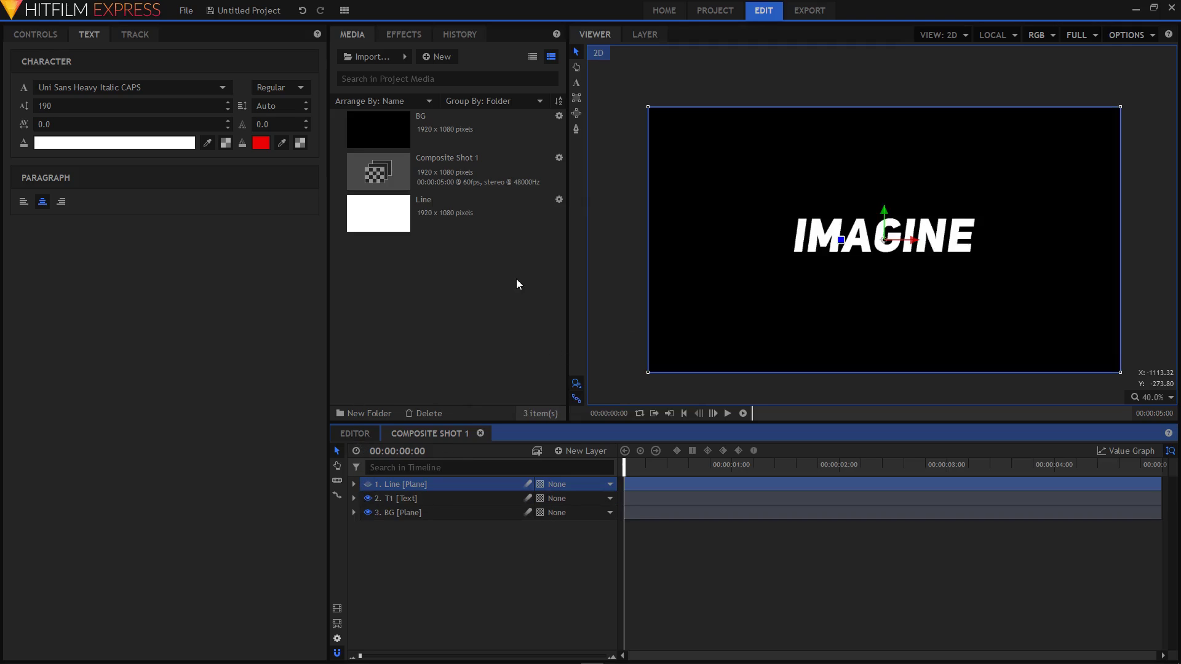
click(580, 102)
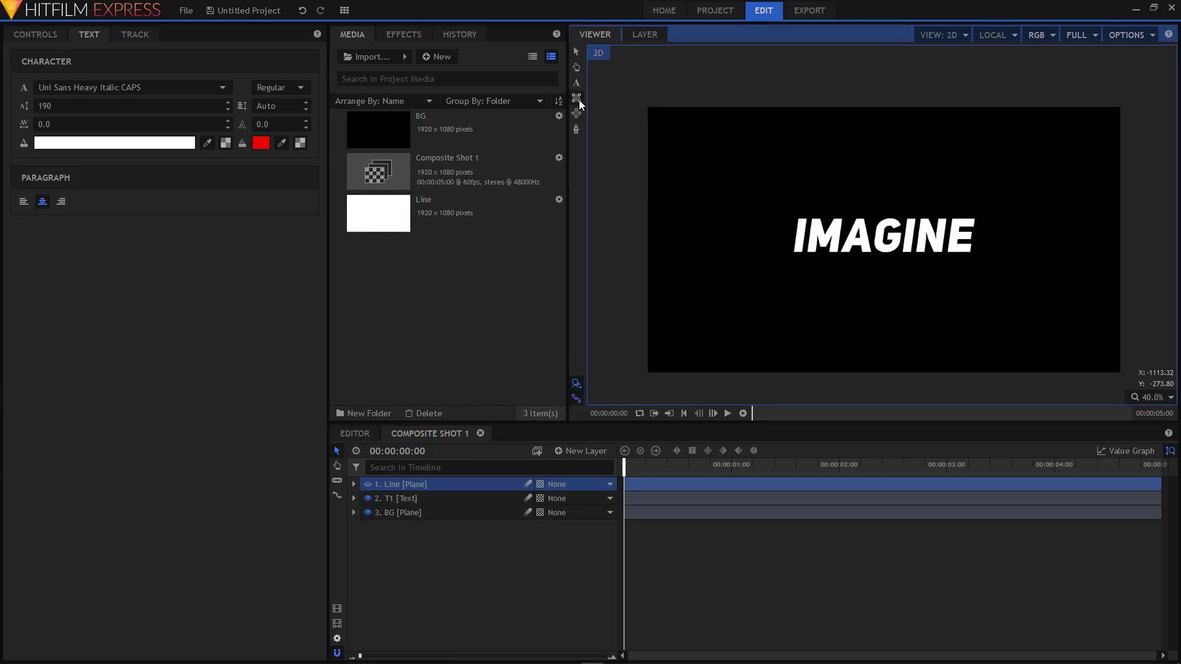
click(578, 100)
drag(980, 210, 983, 238)
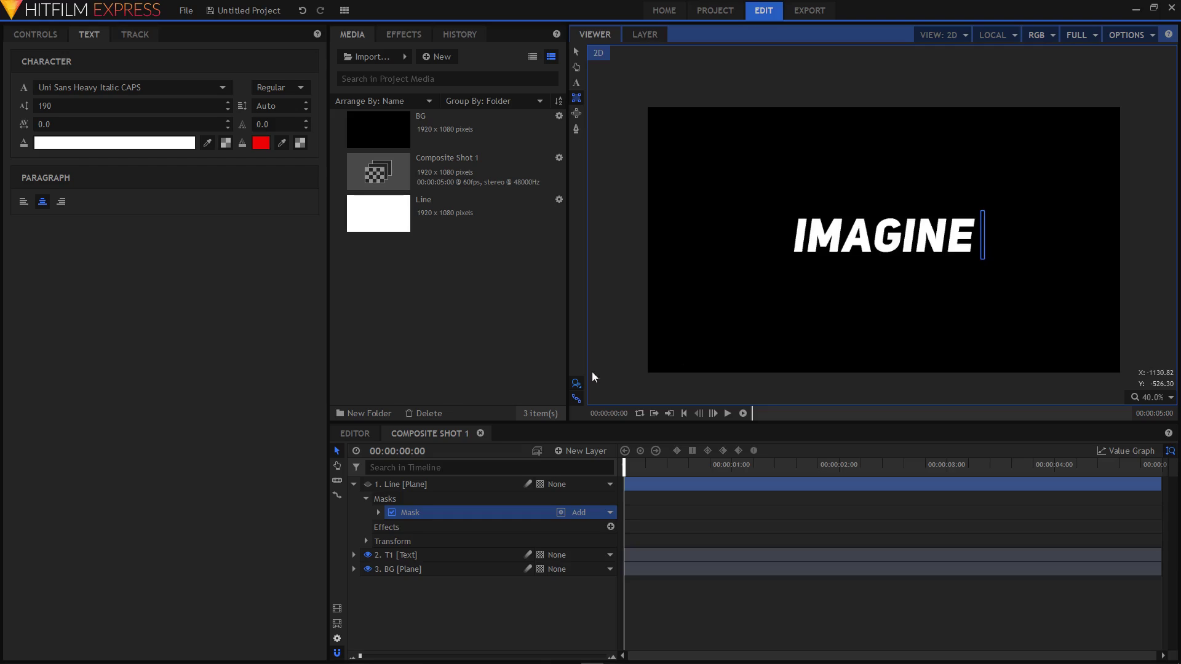
click(367, 485)
click(354, 485)
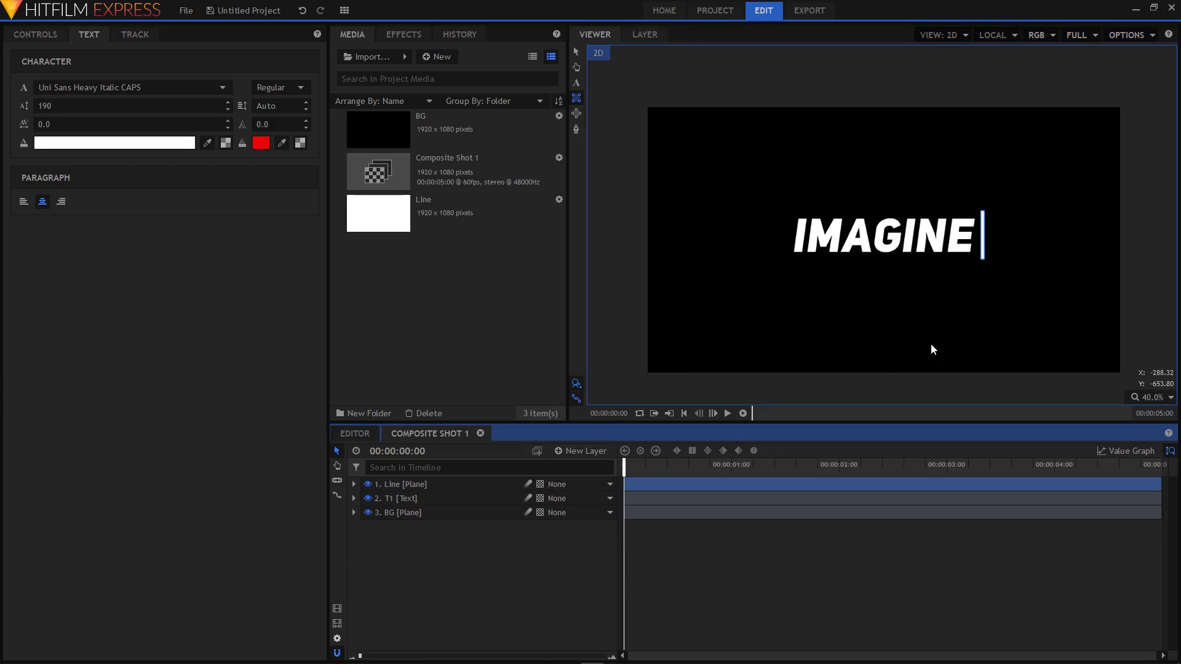
Keyframe the Line mask's Scale at 00:00:00:00 with a vertical scale of 0%.
scroll(1002, 256, up, 1)
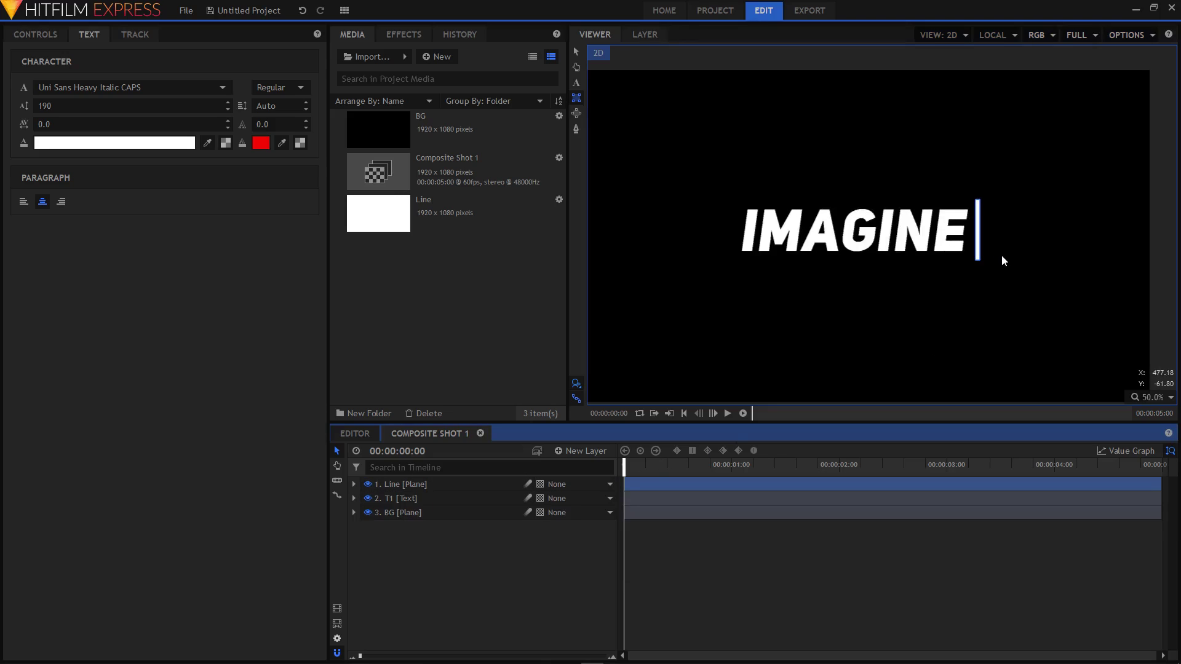
click(354, 484)
click(379, 513)
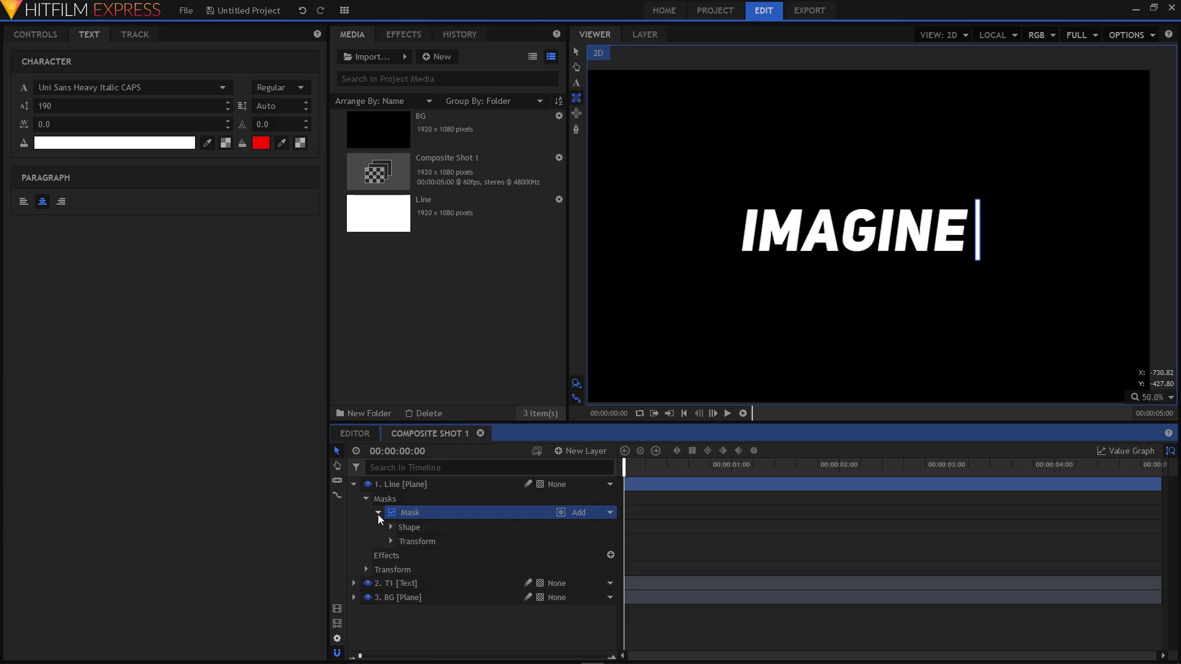
click(416, 539)
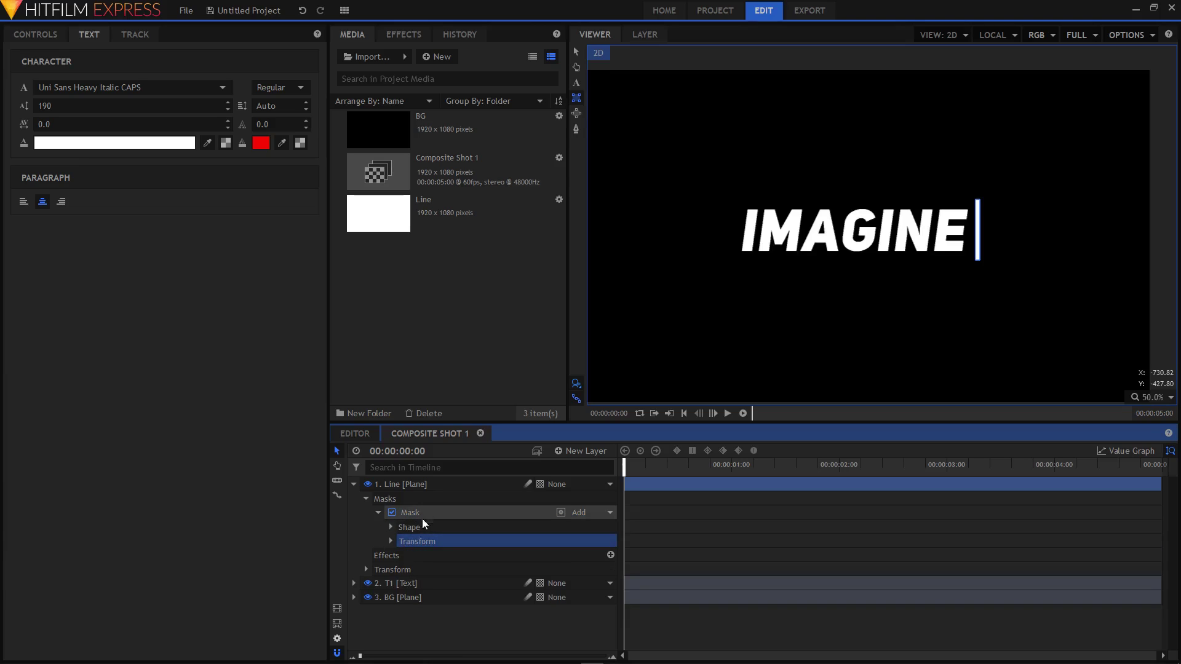
click(390, 541)
scroll(467, 574, down, 1)
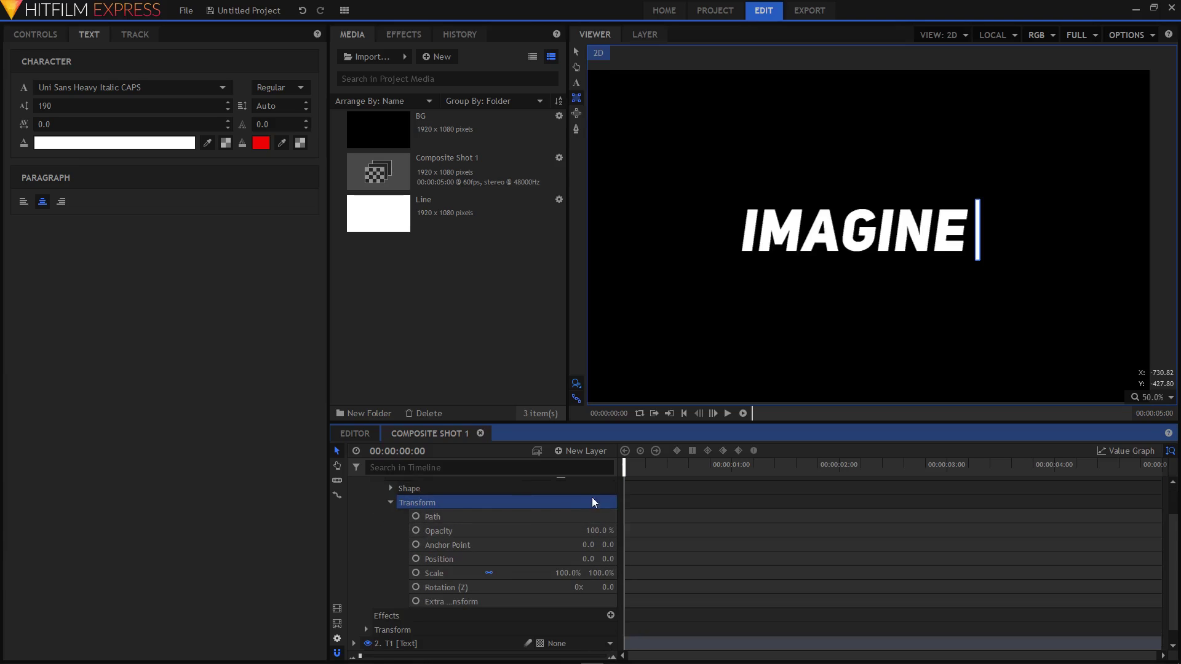
click(440, 574)
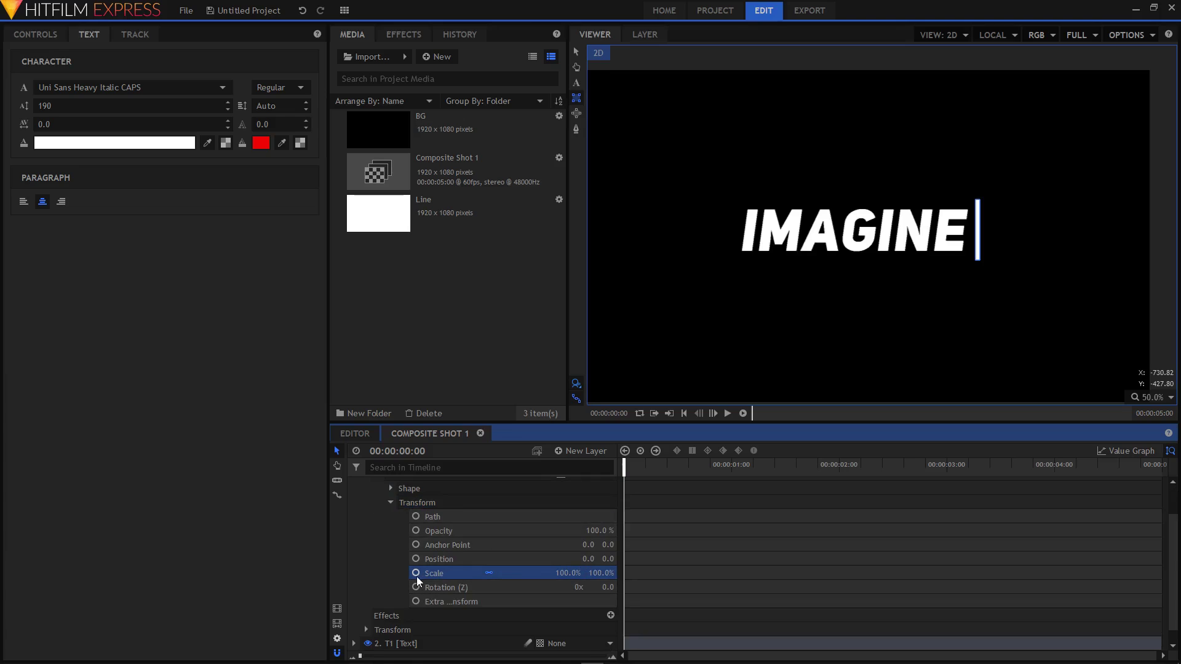
mouse_move(624, 471)
mouse_down()
mouse_move(641, 468)
mouse_move(625, 469)
mouse_up()
click(416, 574)
click(598, 573)
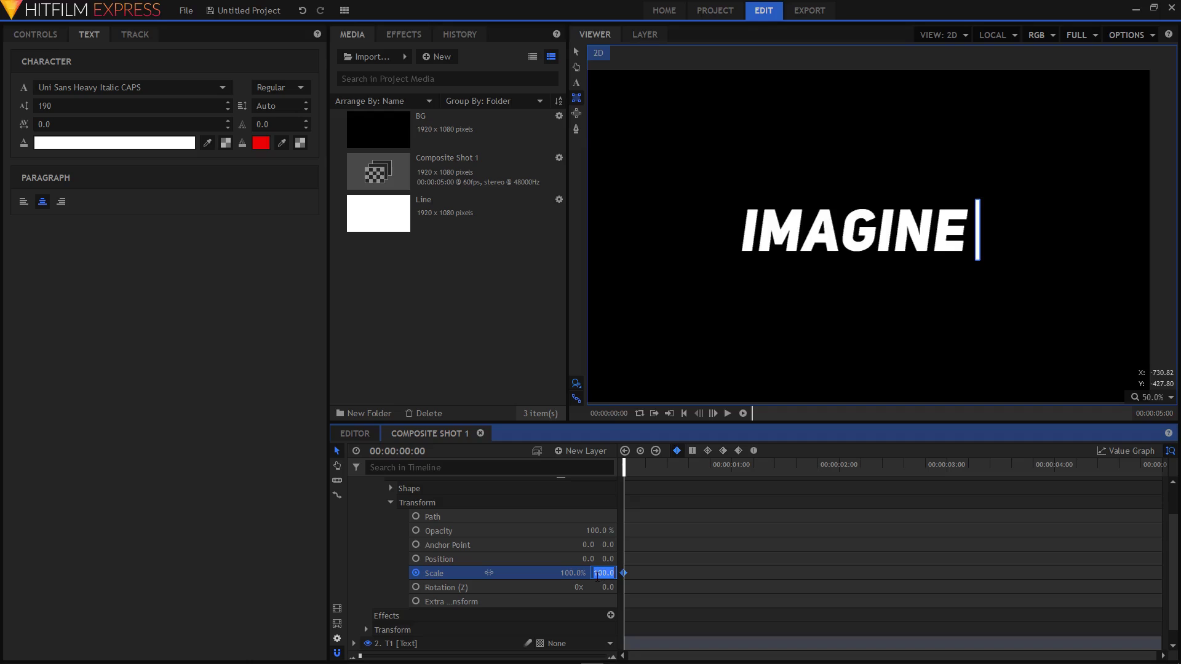
text(0)
key(Return)
Add a Scale keyframe for the Line mask at 00:00:00:20 with the vertical scale at 100%.
drag(637, 472, 668, 473)
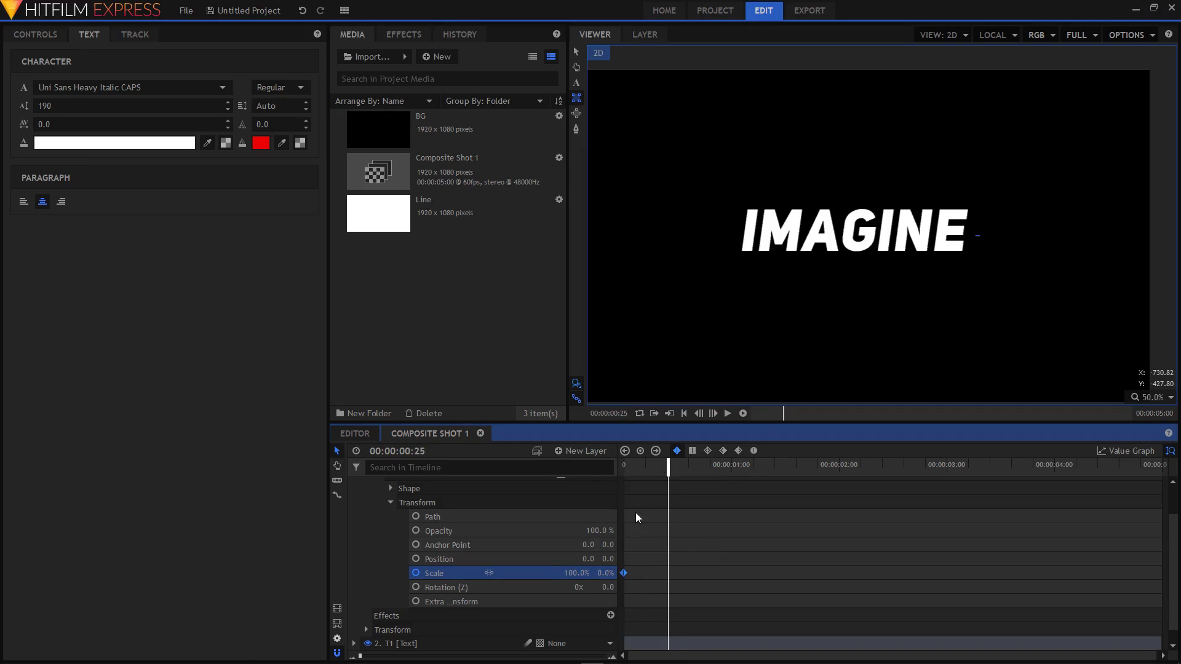
drag(668, 469, 660, 469)
click(609, 573)
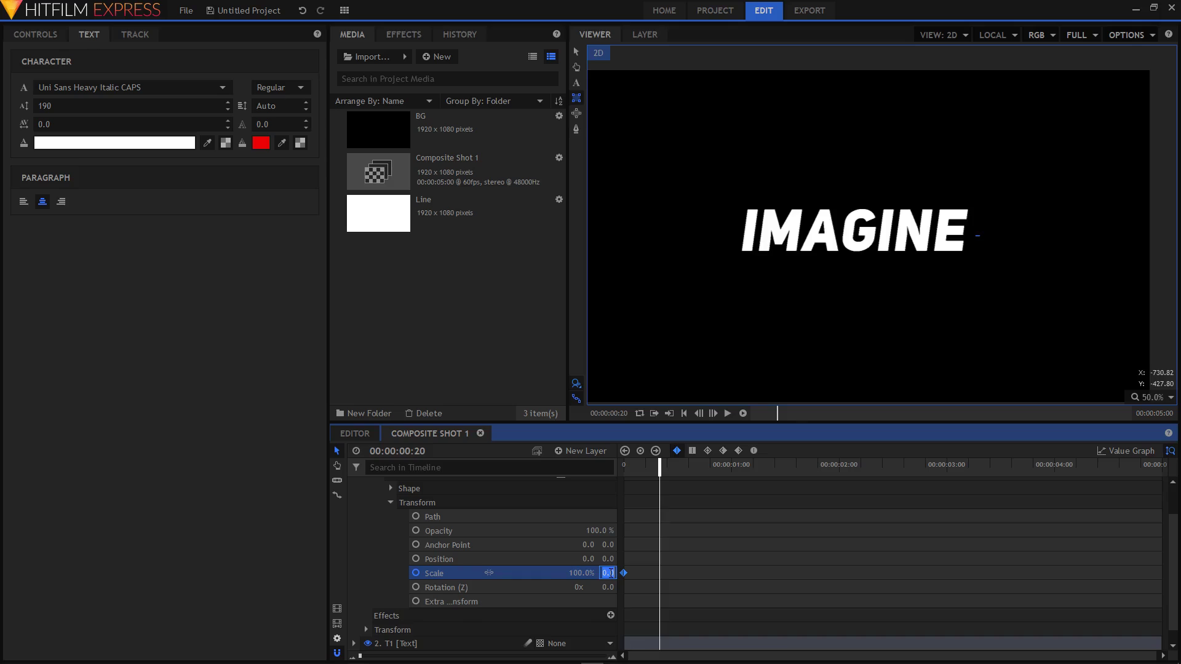
key(BackSpace)
text(100)
key(Return)
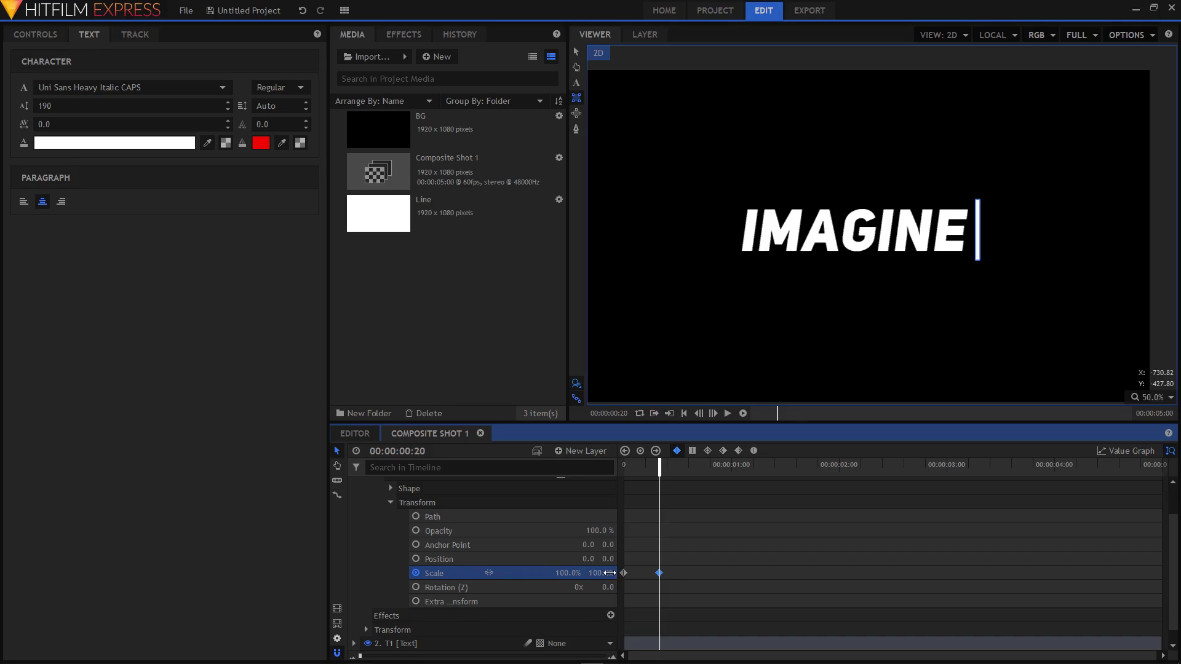
Convert both mask Scale keyframes to manual Bezier and pull the second keyframe's curve handle back toward the start in the value graph.
drag(674, 567, 623, 581)
click(755, 451)
click(1131, 450)
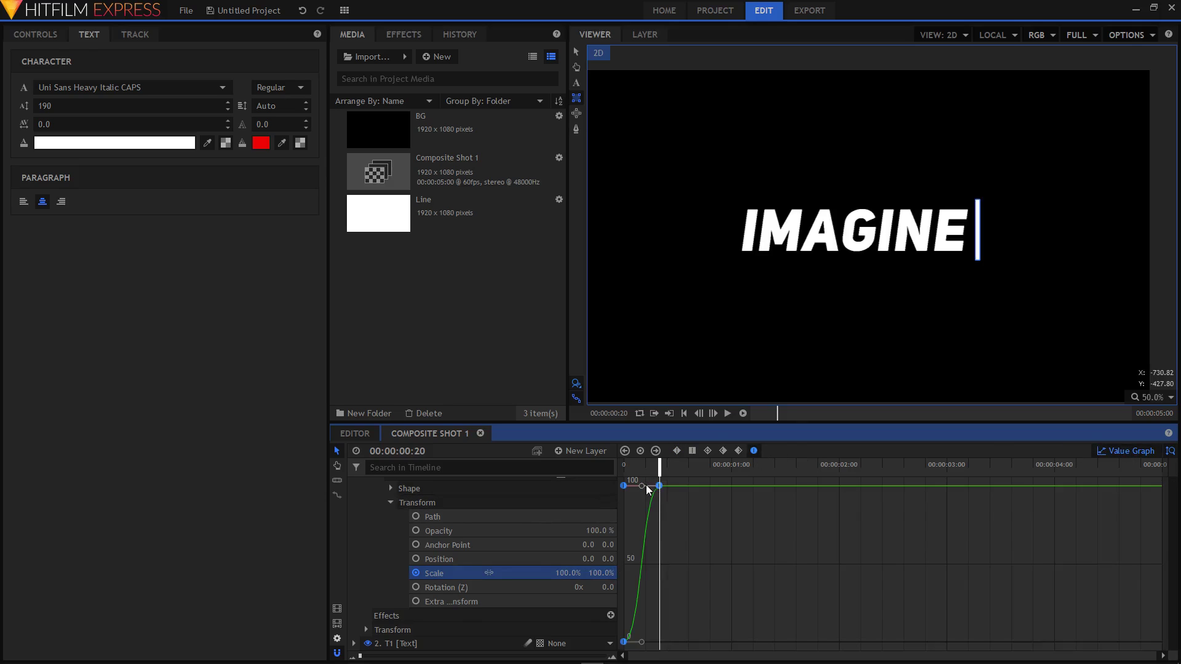
drag(642, 489, 619, 485)
click(1135, 454)
Return to the start of the composite shot and play back the line's scale animation.
key(Left)
key(Left)
key(Left)
key(Left)
key(Left)
key(Left)
key(Left)
key(Left)
key(Left)
key(Left)
key(Left)
key(Left)
key(Left)
key(Left)
key(Left)
key(Left)
key(Left)
key(Left)
key(Left)
key(Left)
key(space)
key(space)
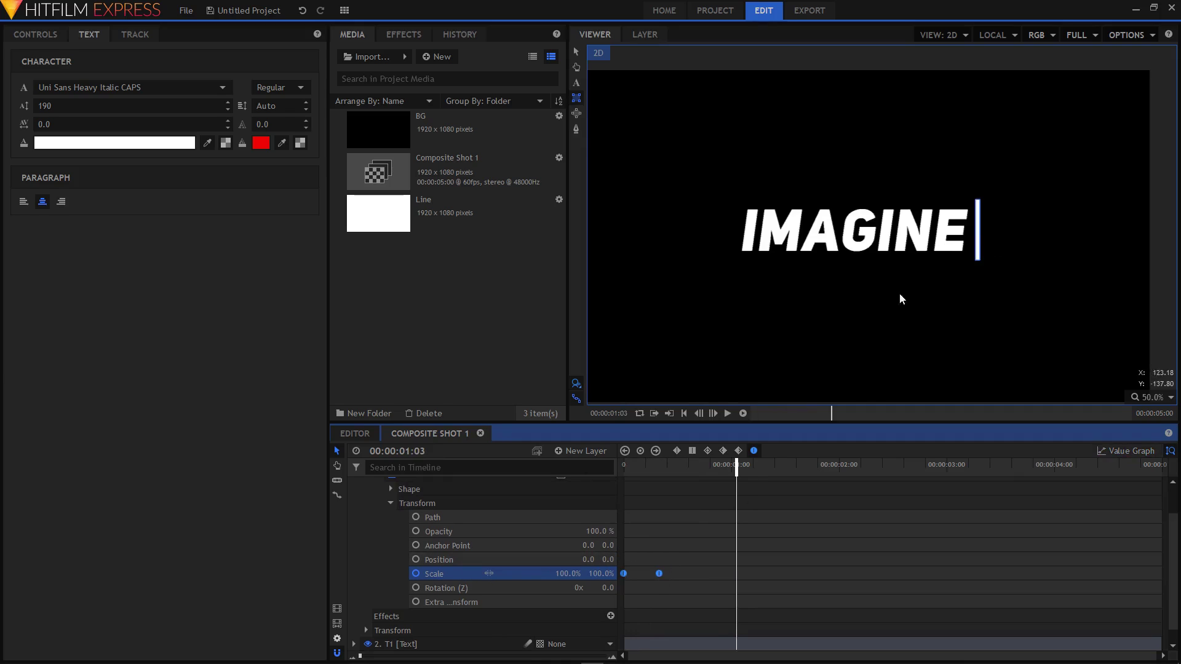
Add a Position keyframe for the Line mask at 00:00:00:20, aligned with the second Scale keyframe.
click(659, 574)
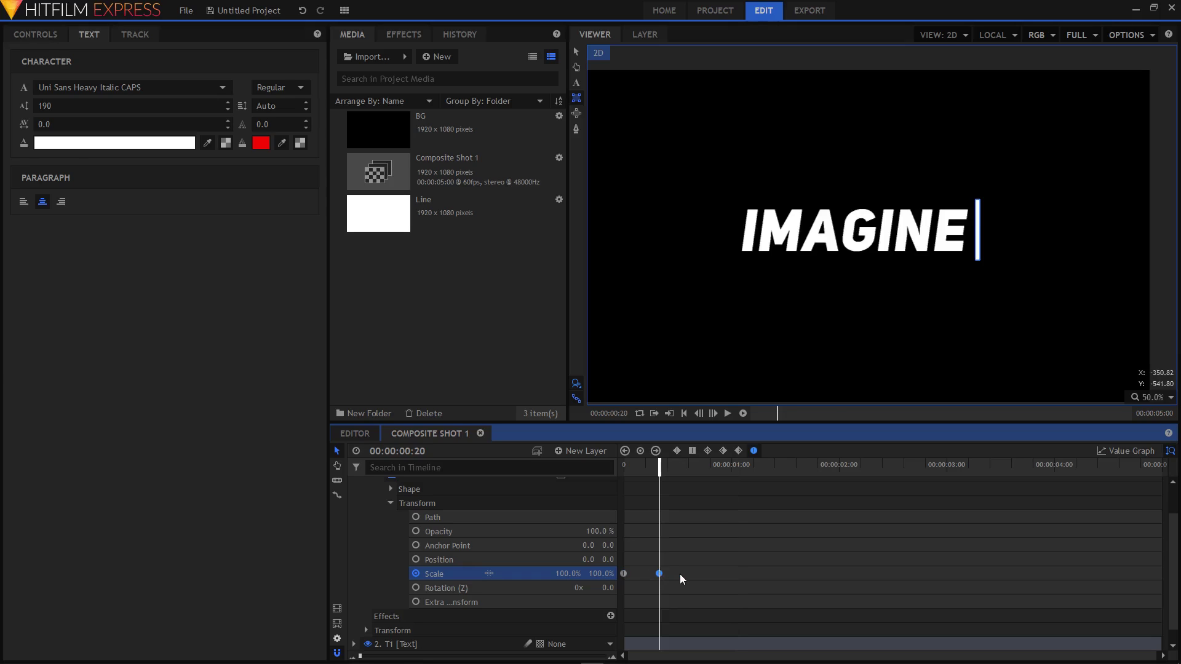
scroll(680, 579, up, 2)
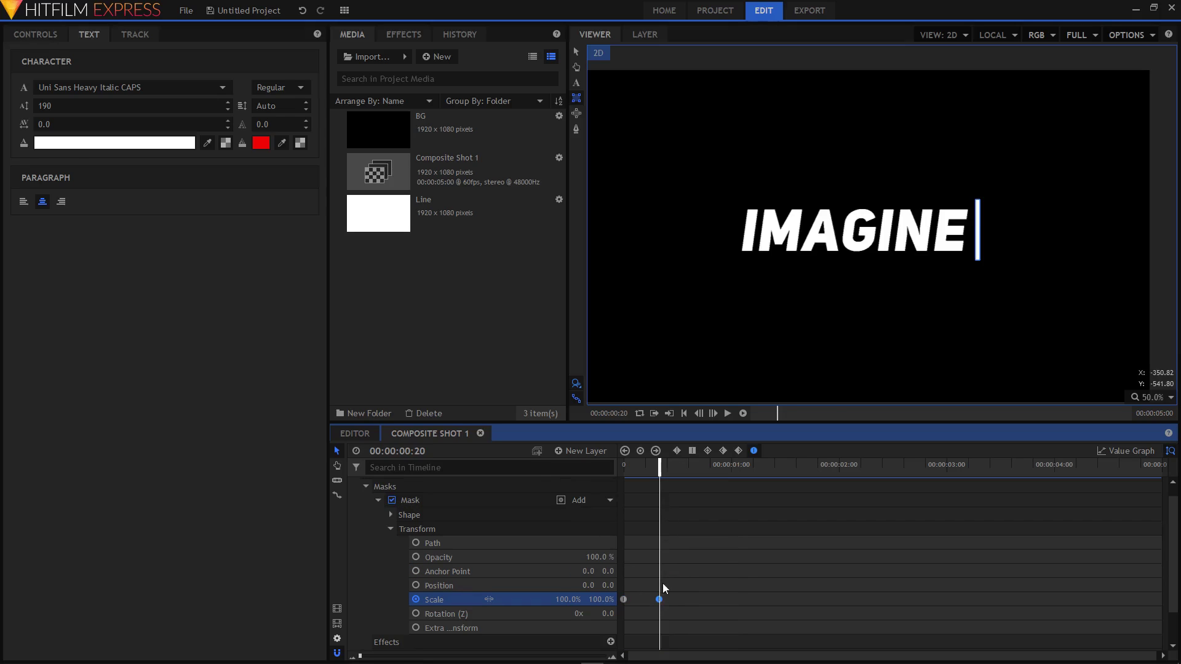
click(417, 586)
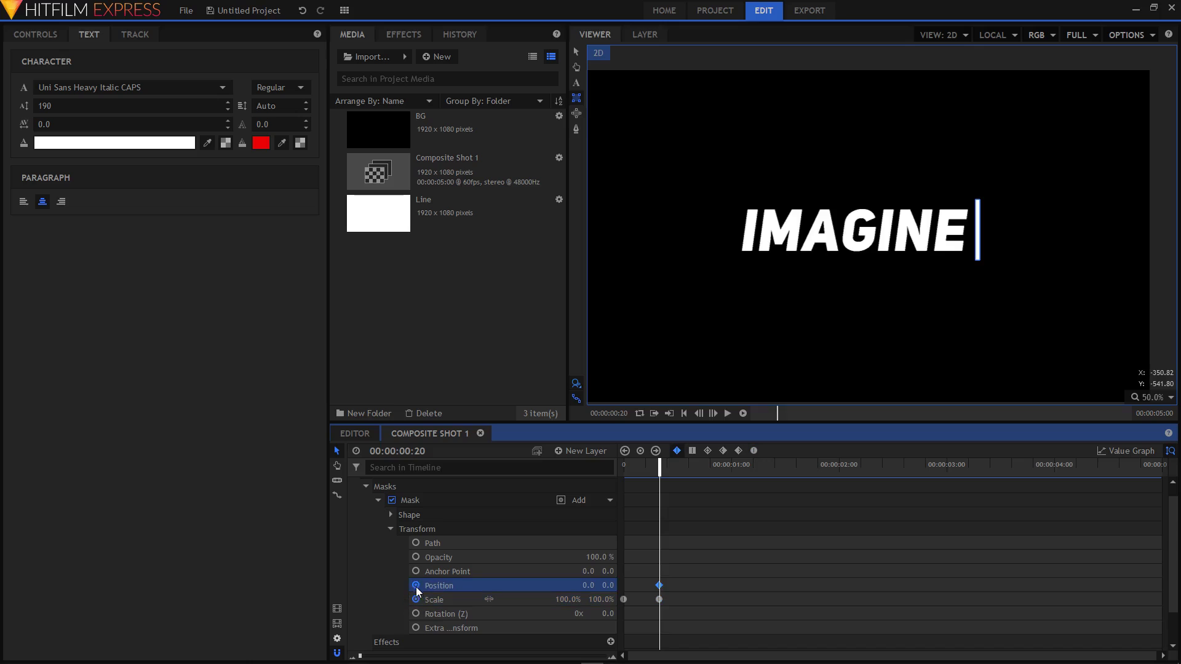
Add a Line mask Position keyframe at 00:00:01:20 with horizontal position -806.0, and convert both Position keyframes to manual Bezier.
drag(660, 466, 768, 481)
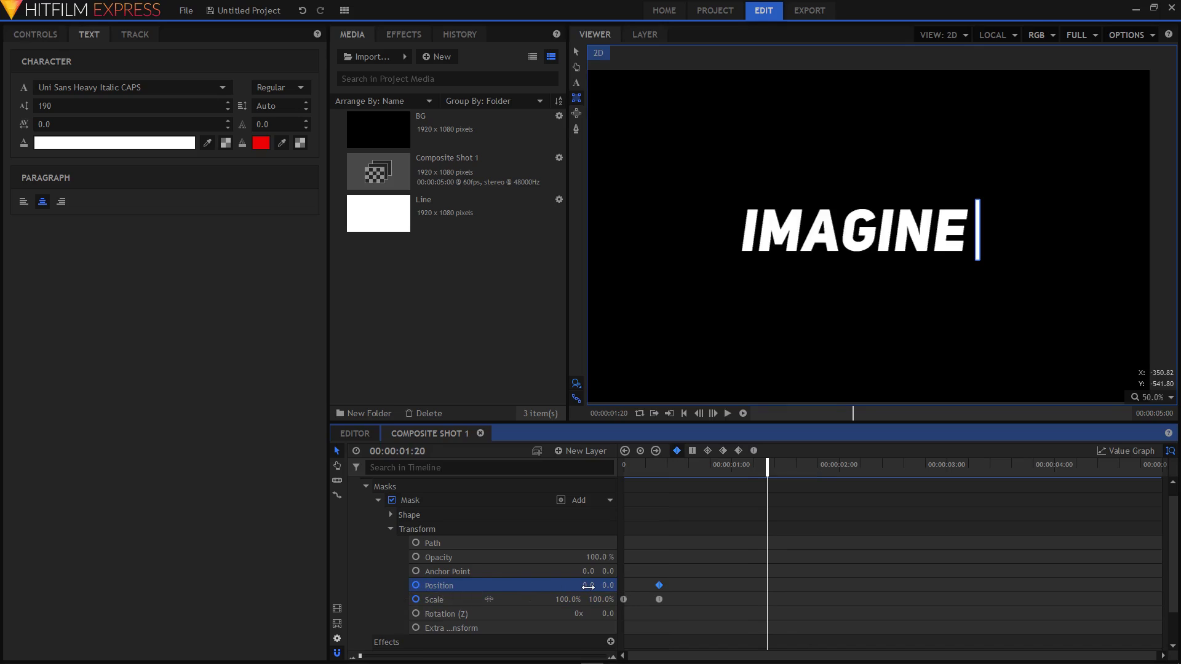
drag(588, 586, 95, 586)
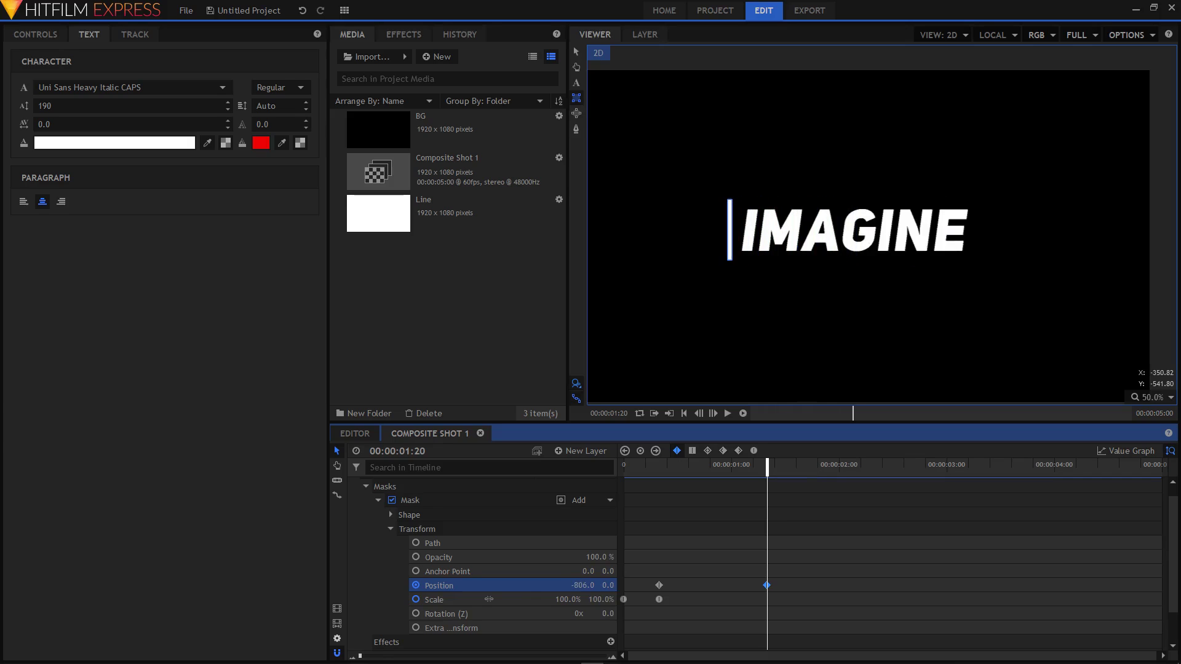
drag(778, 582, 655, 587)
click(754, 451)
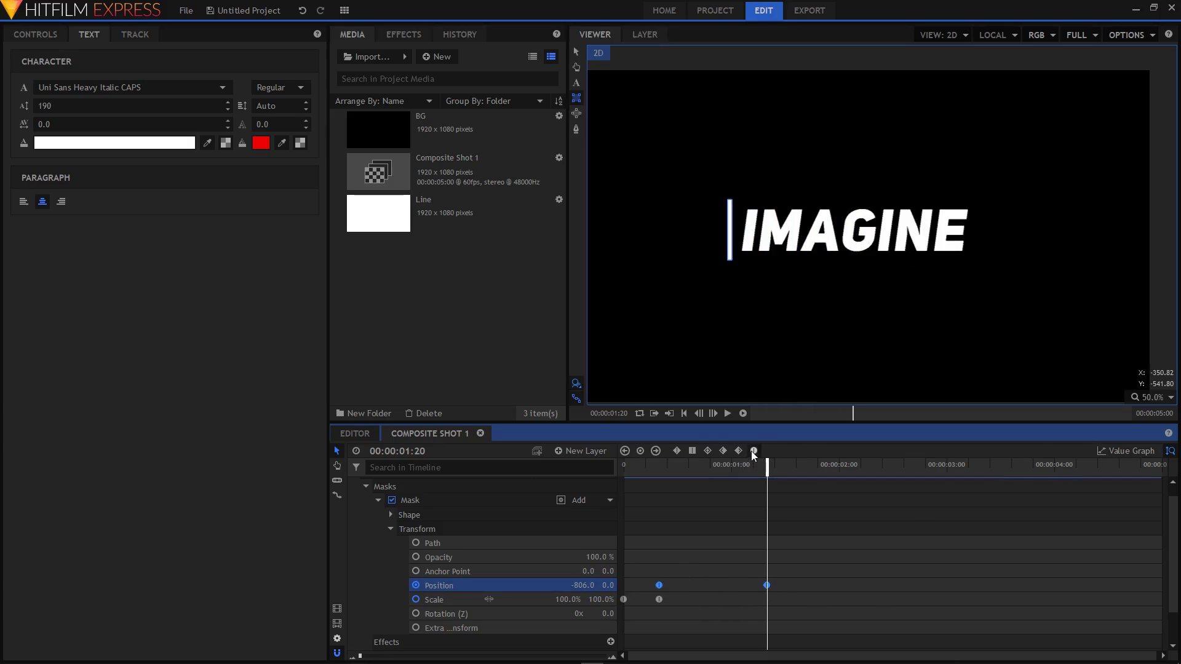
Steepen the mask's Position curve in the value graph by extending the first keyframe's handle forward and the second keyframe's handle back.
click(1113, 452)
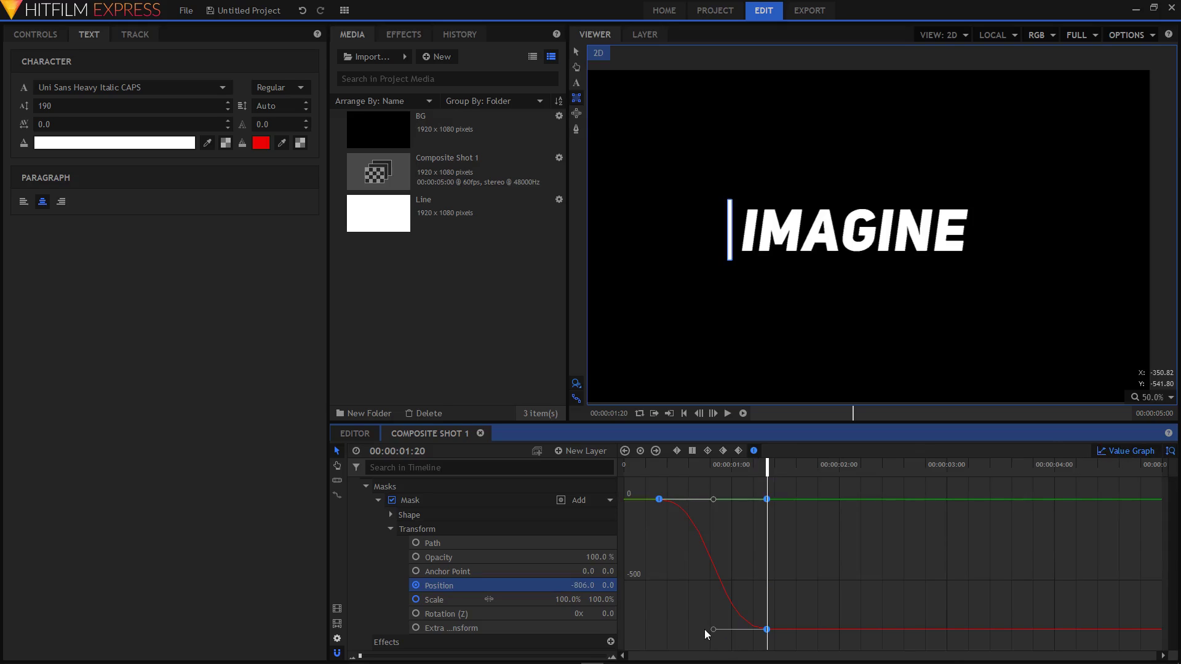
drag(712, 629, 695, 629)
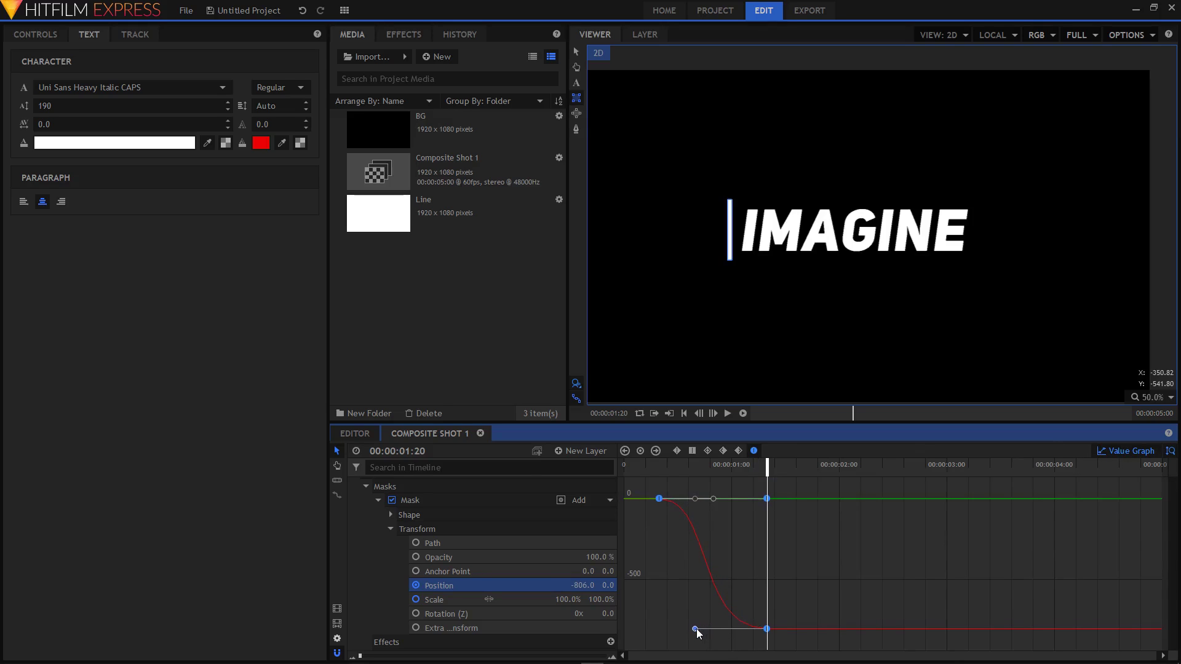
drag(711, 499, 738, 500)
drag(694, 630, 685, 629)
Play the composite shot from the start to review the line's growth and sideways movement.
key(Home)
key(space)
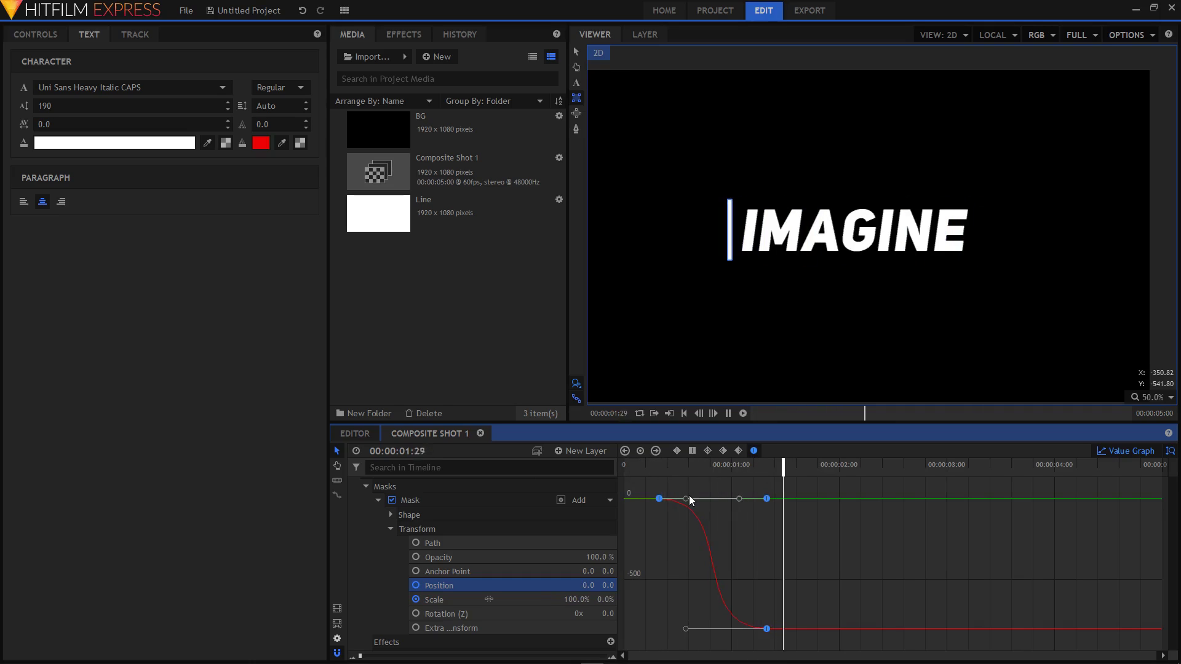
key(Home)
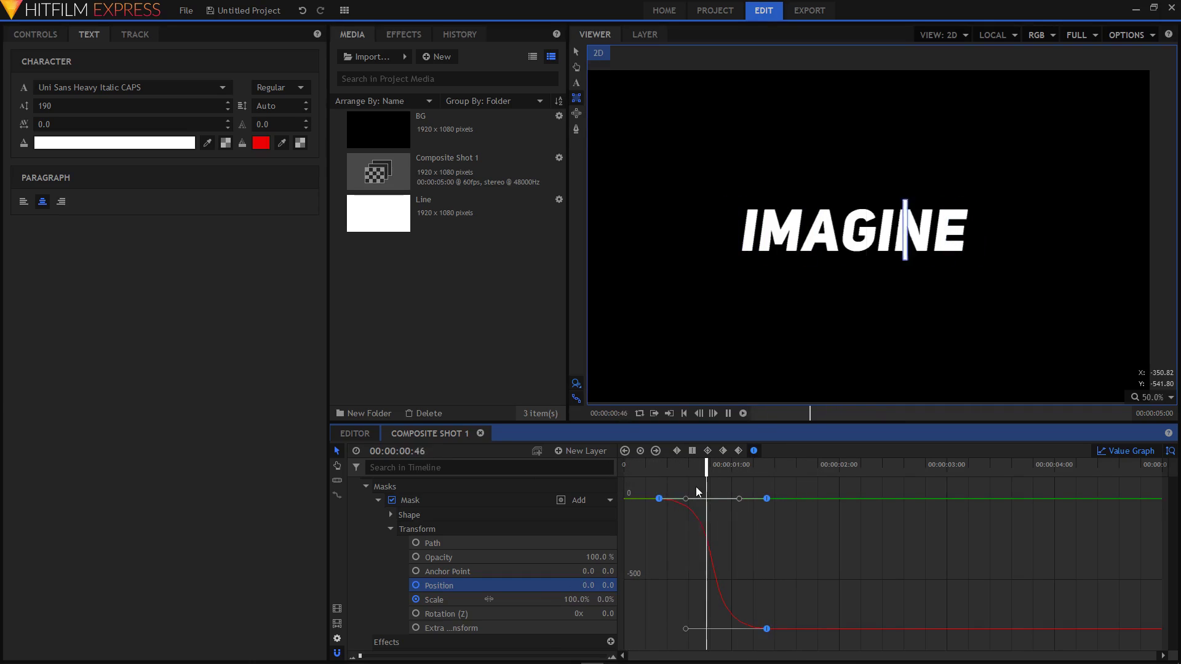
key(space)
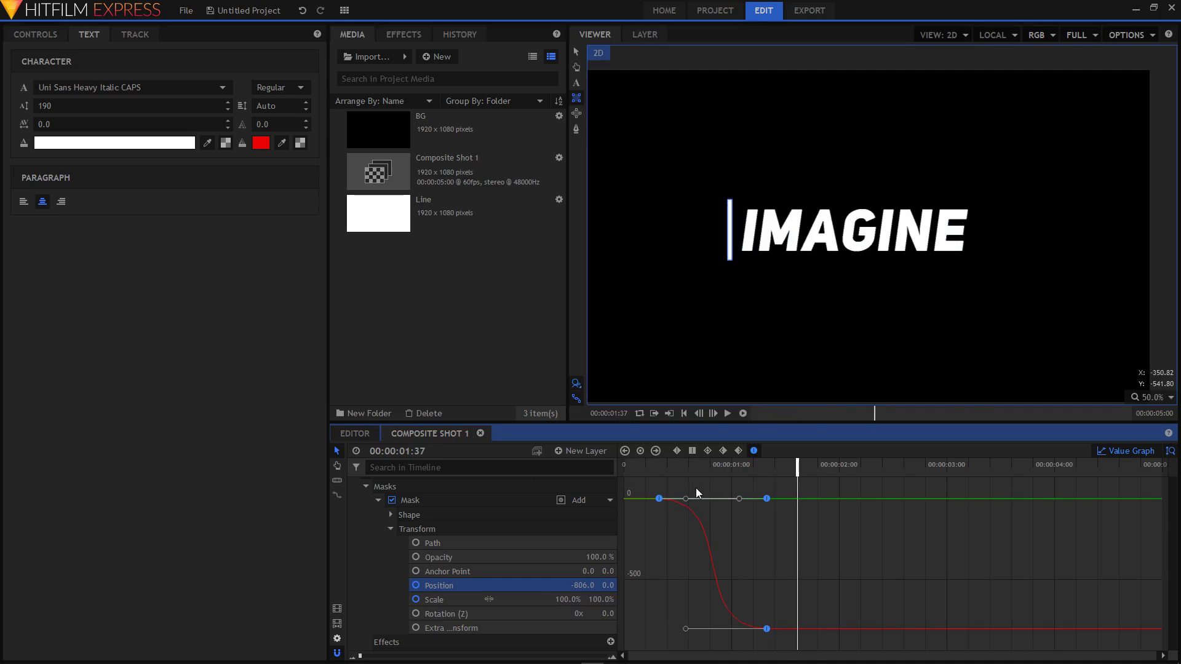
Copy both Line mask Position keyframes and paste them starting at 00:00:03:00, with the value graph closed.
click(1133, 450)
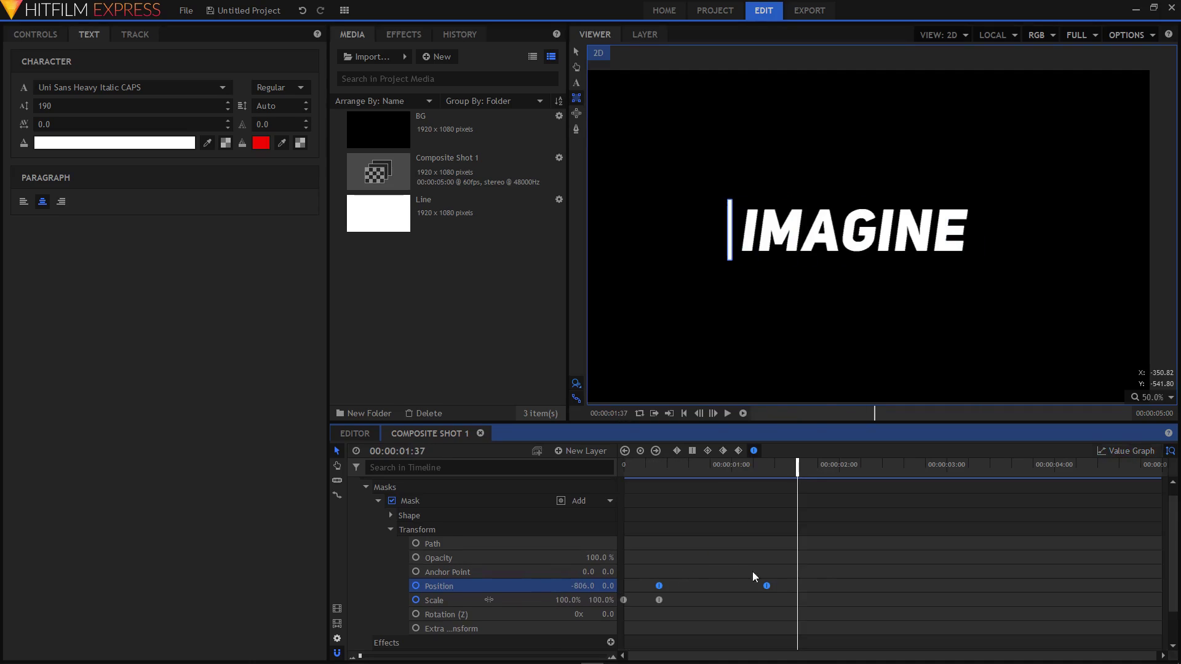
right_click(768, 586)
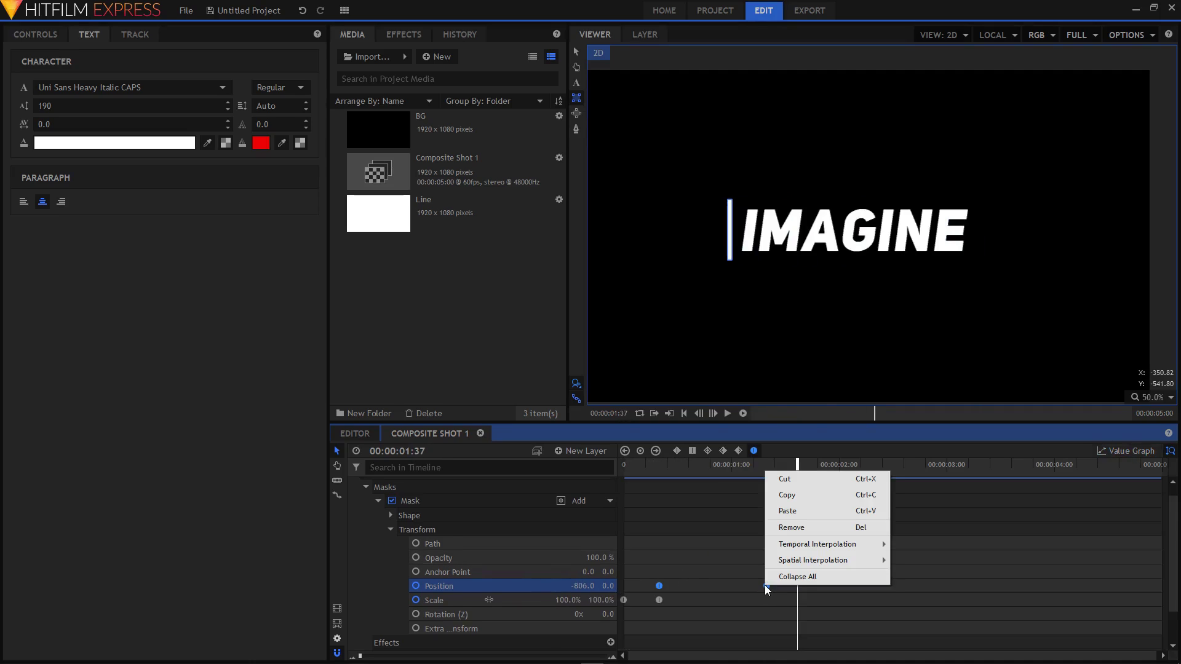
click(788, 496)
drag(797, 472, 948, 478)
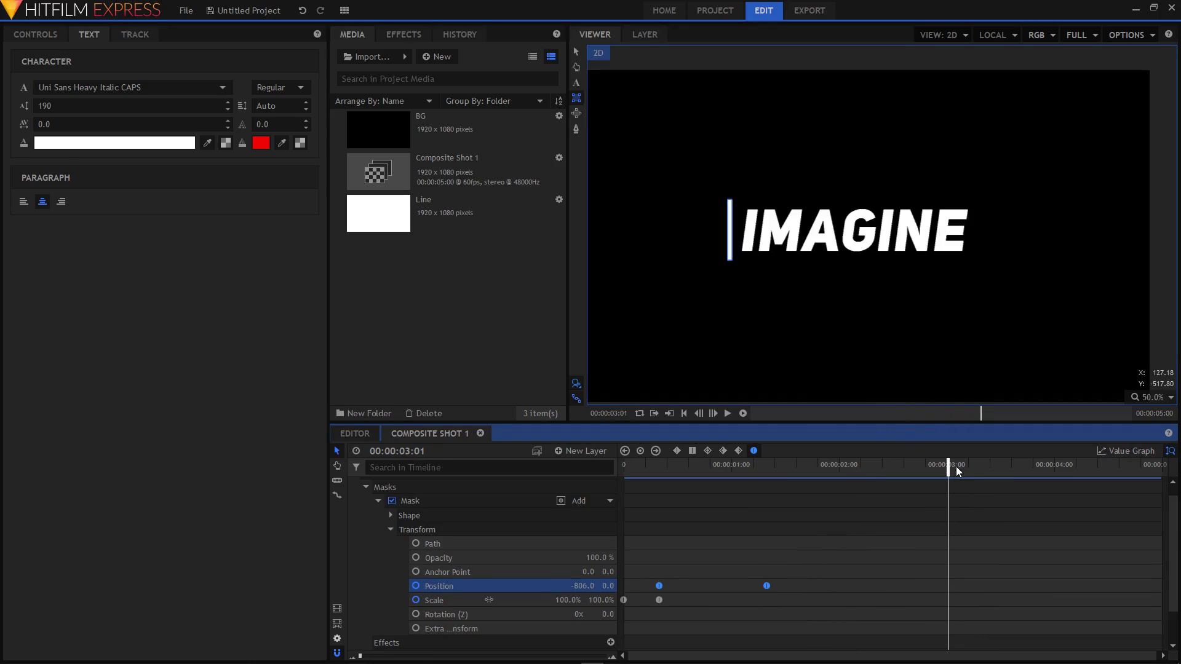
drag(948, 469, 945, 482)
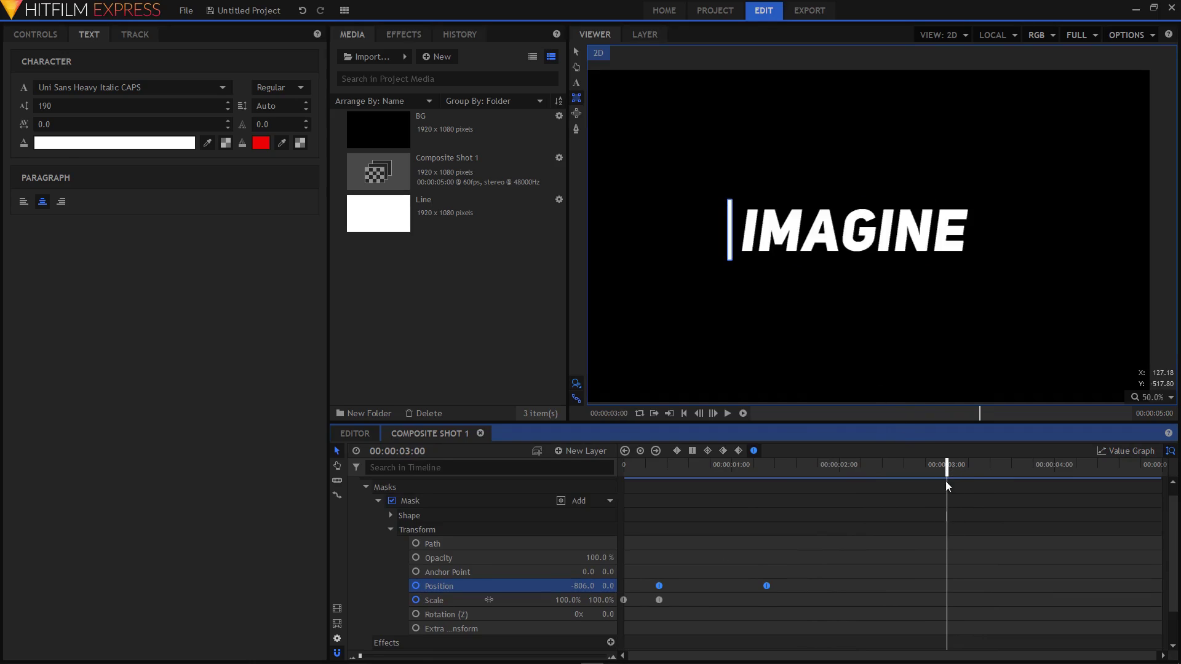
right_click(948, 584)
click(970, 607)
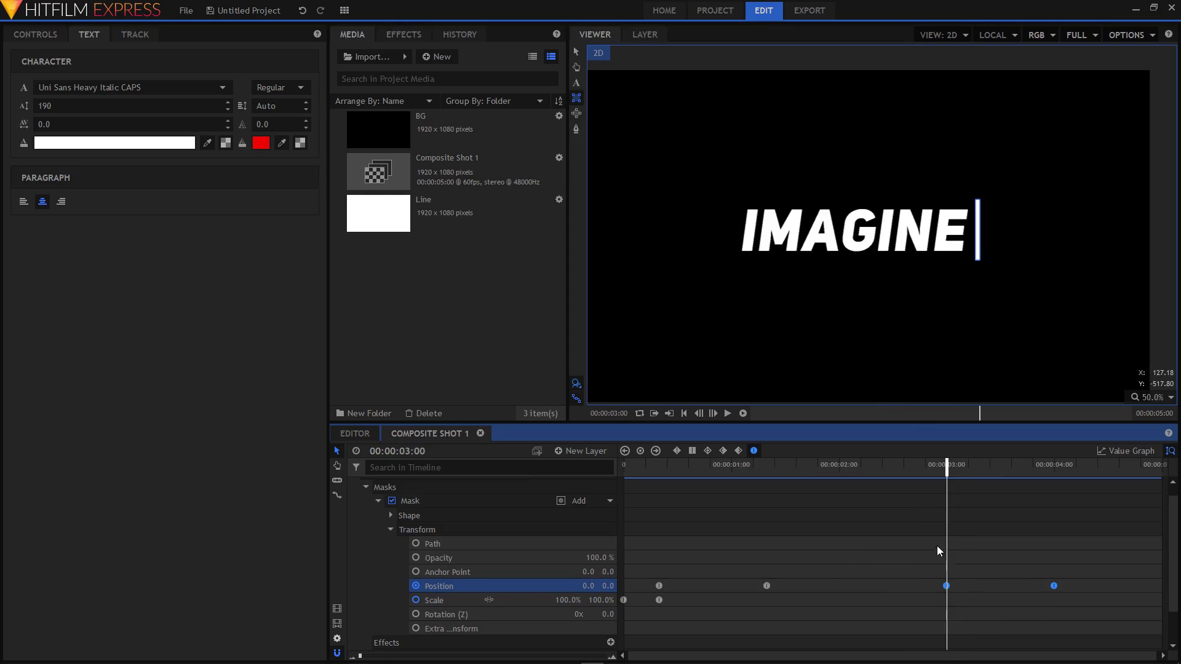
Reverse the pasted Position keyframes so the horizontal position is -806.0 at 00:00:03:00 and 0.0 at 00:00:04:00.
drag(910, 471, 947, 497)
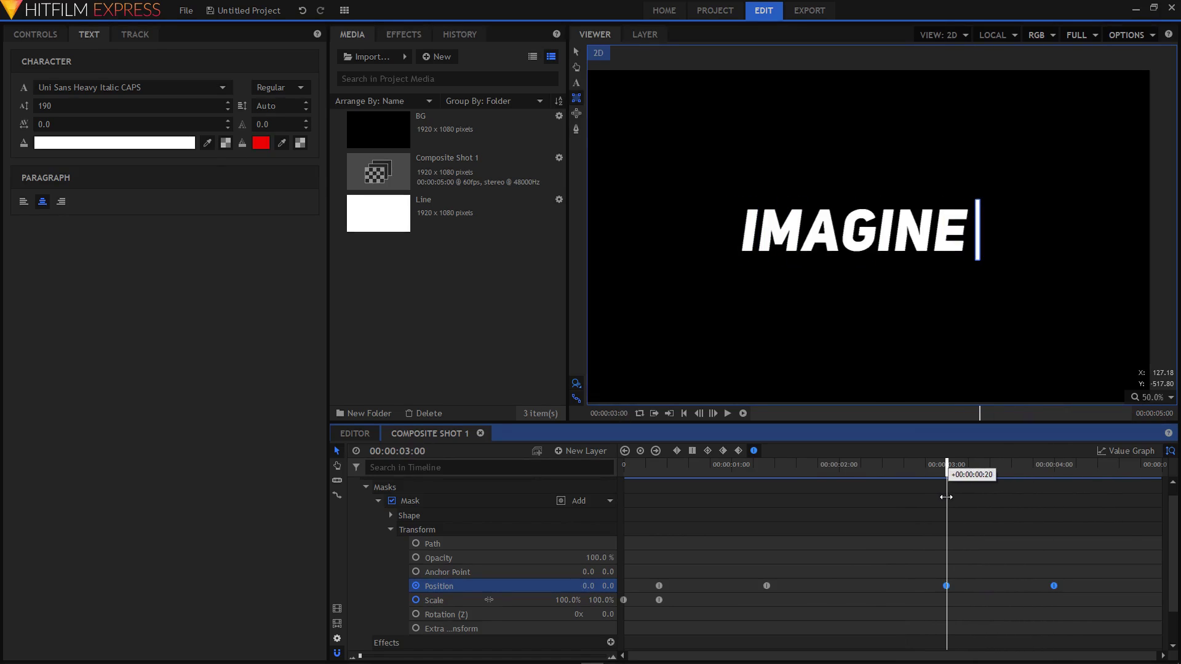
drag(919, 467, 970, 469)
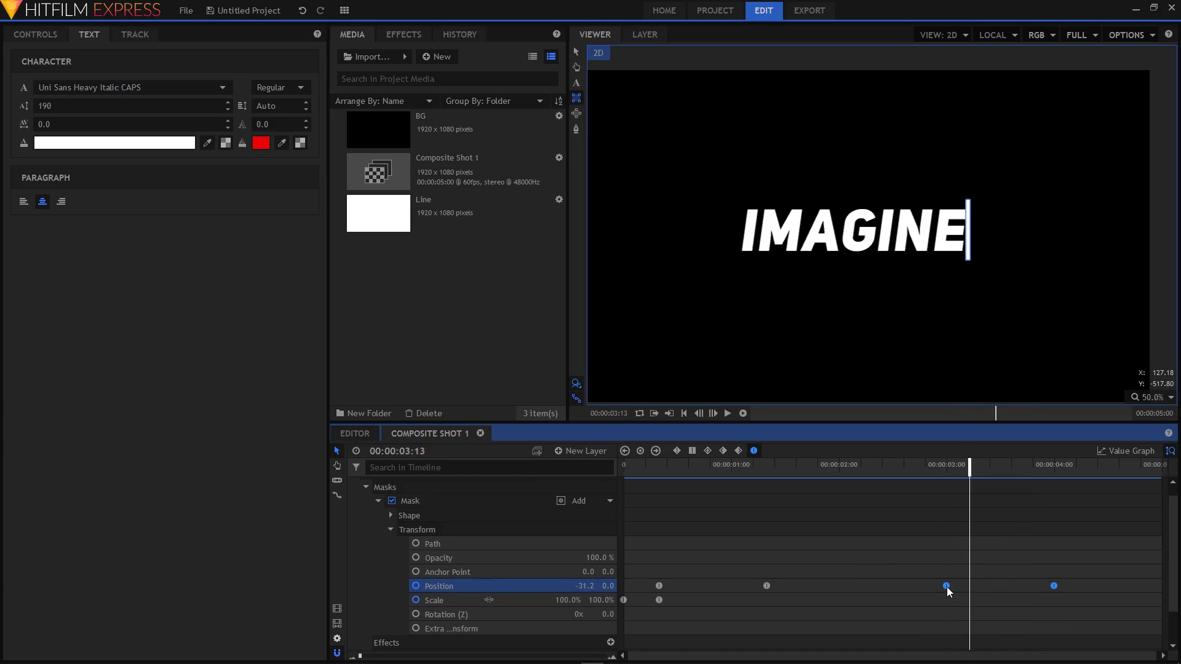
click(1054, 586)
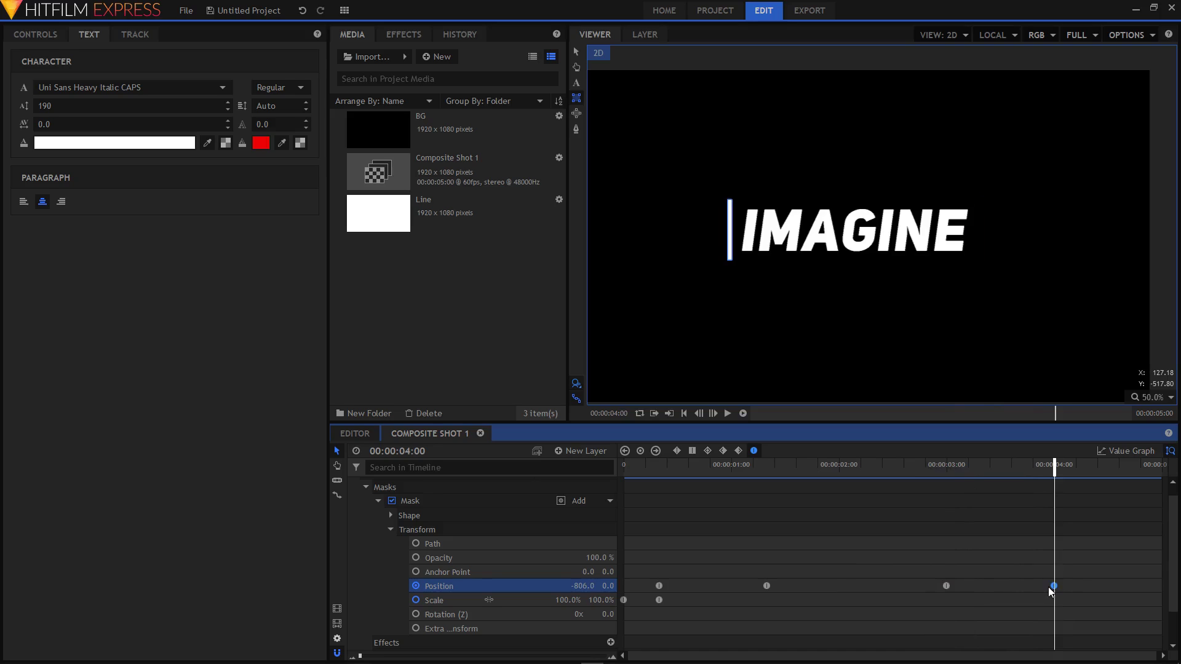
drag(990, 587, 962, 588)
key(ctrl+z)
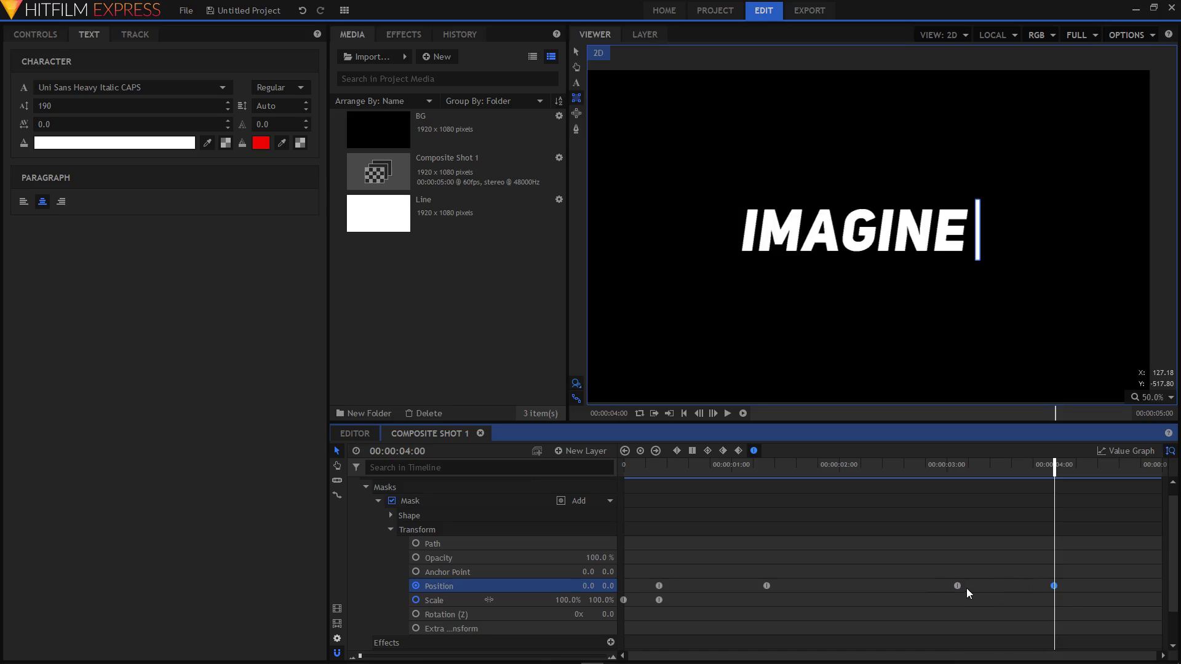
click(946, 470)
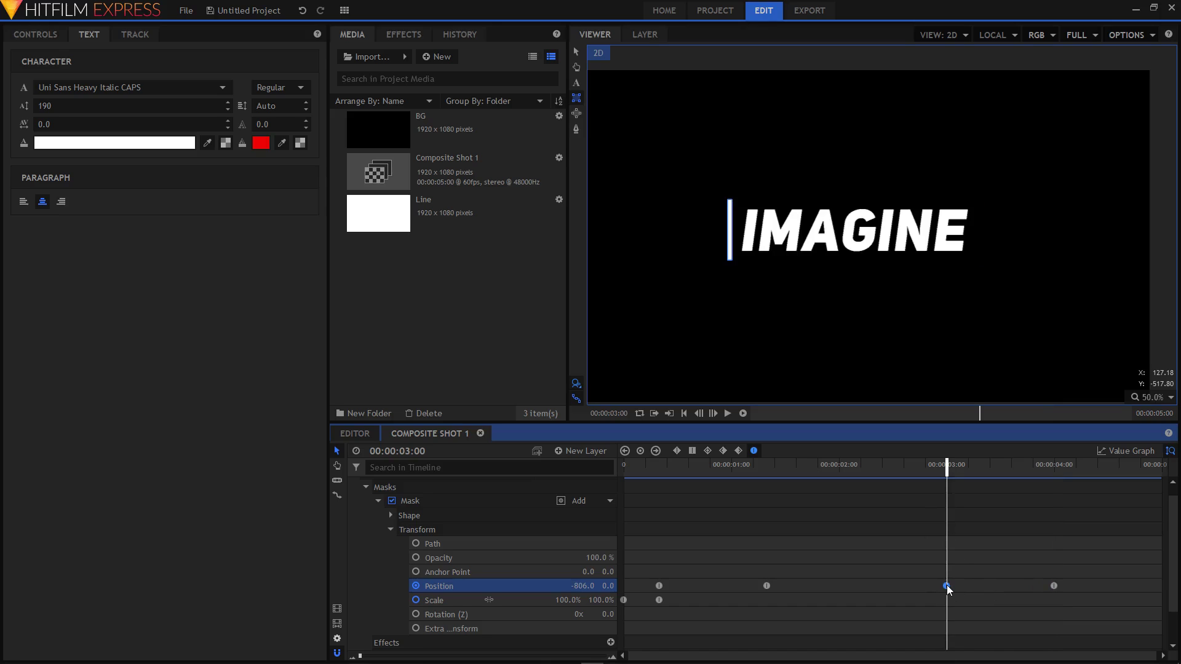
drag(896, 477, 1081, 492)
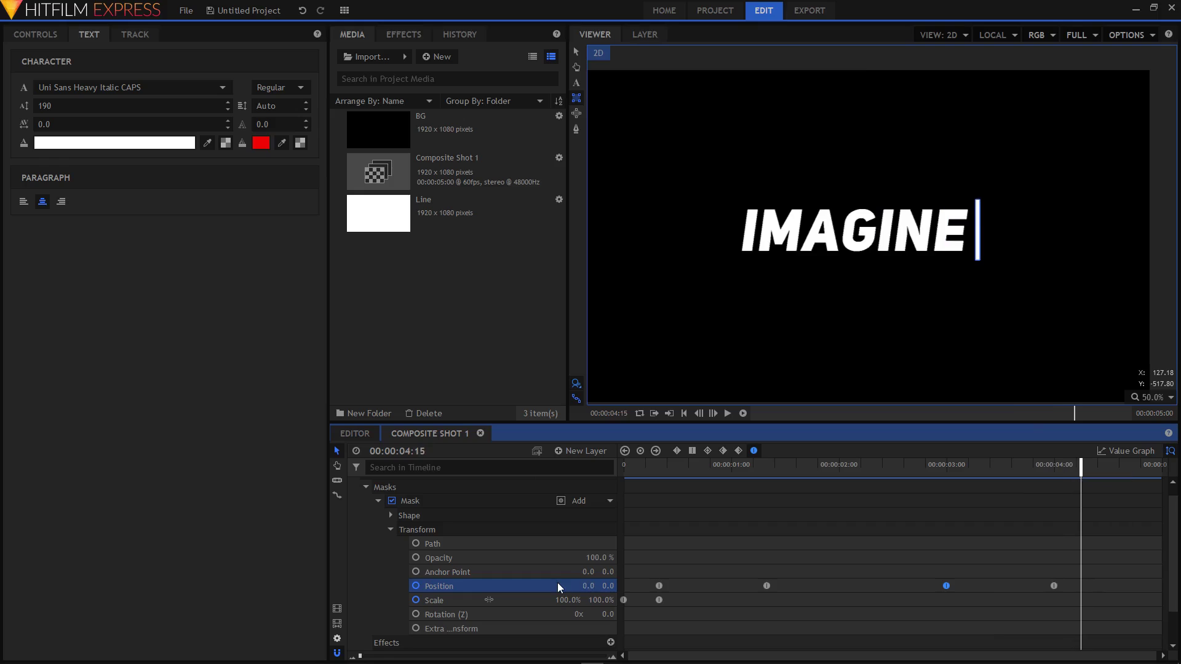
Collapse the Line layer and create a 1920 x 1080 gray plane layer named MASK.
scroll(366, 501, up, 1)
click(355, 484)
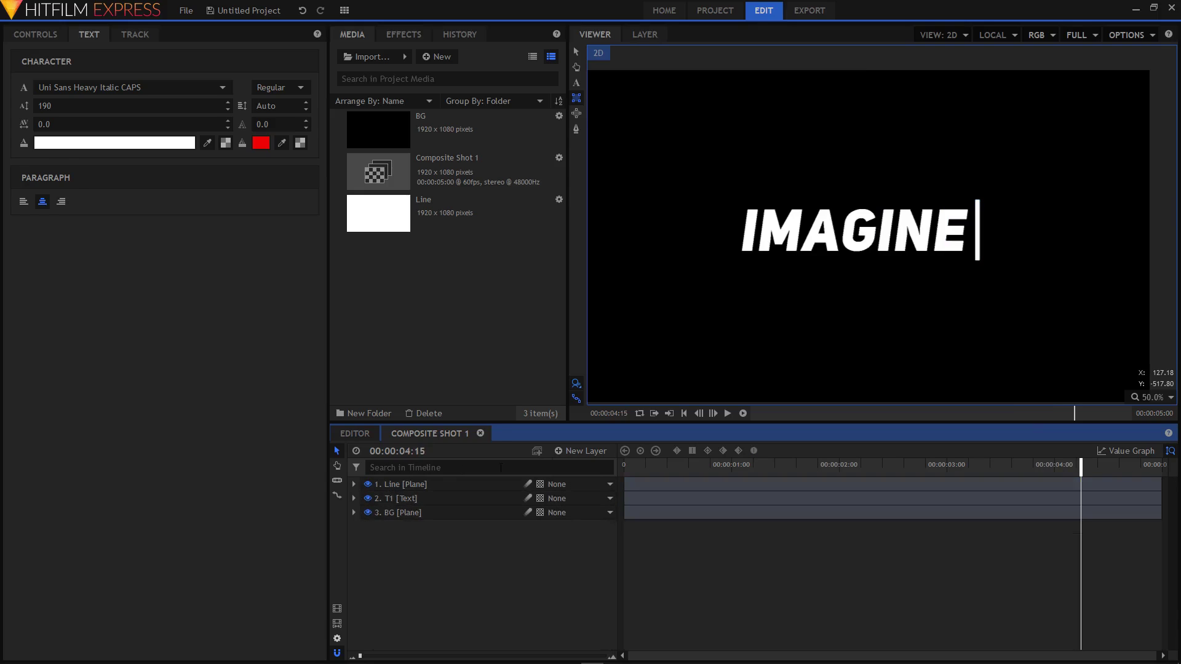
click(575, 452)
click(581, 466)
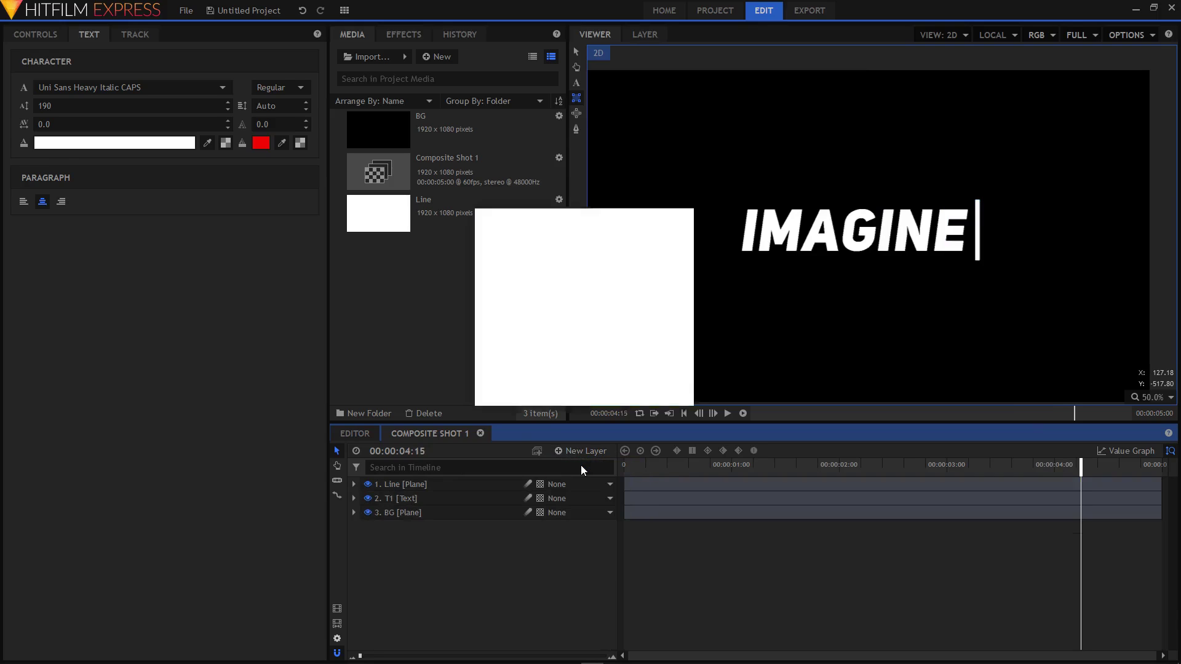
text(MA)
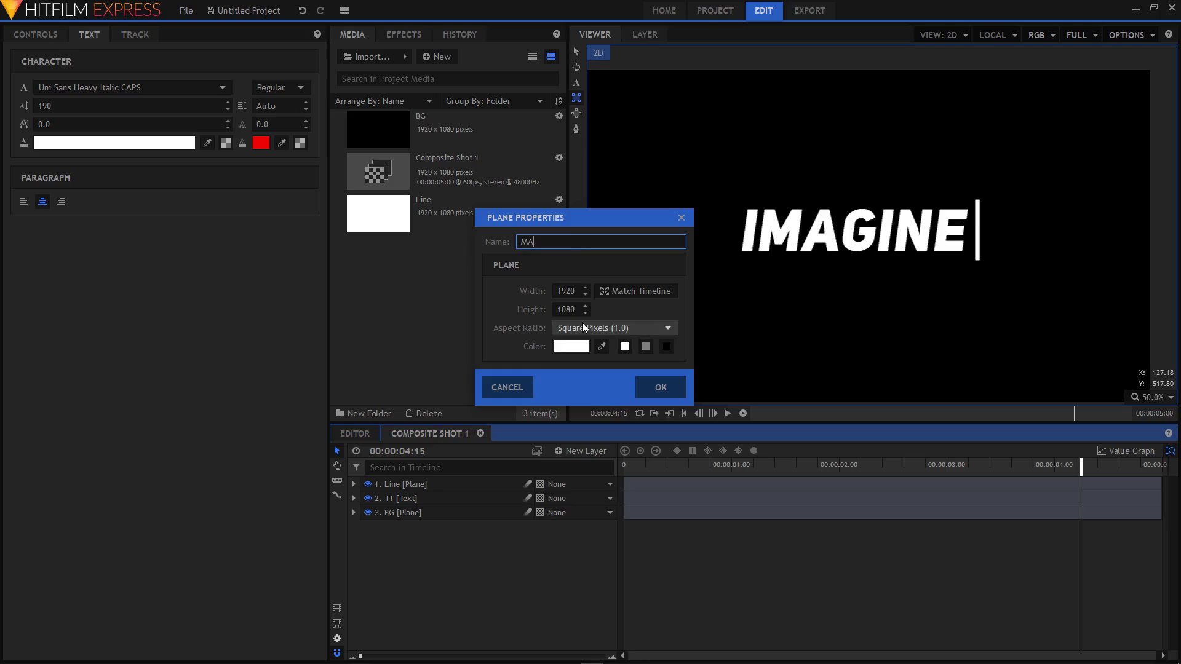
text(SK)
click(647, 347)
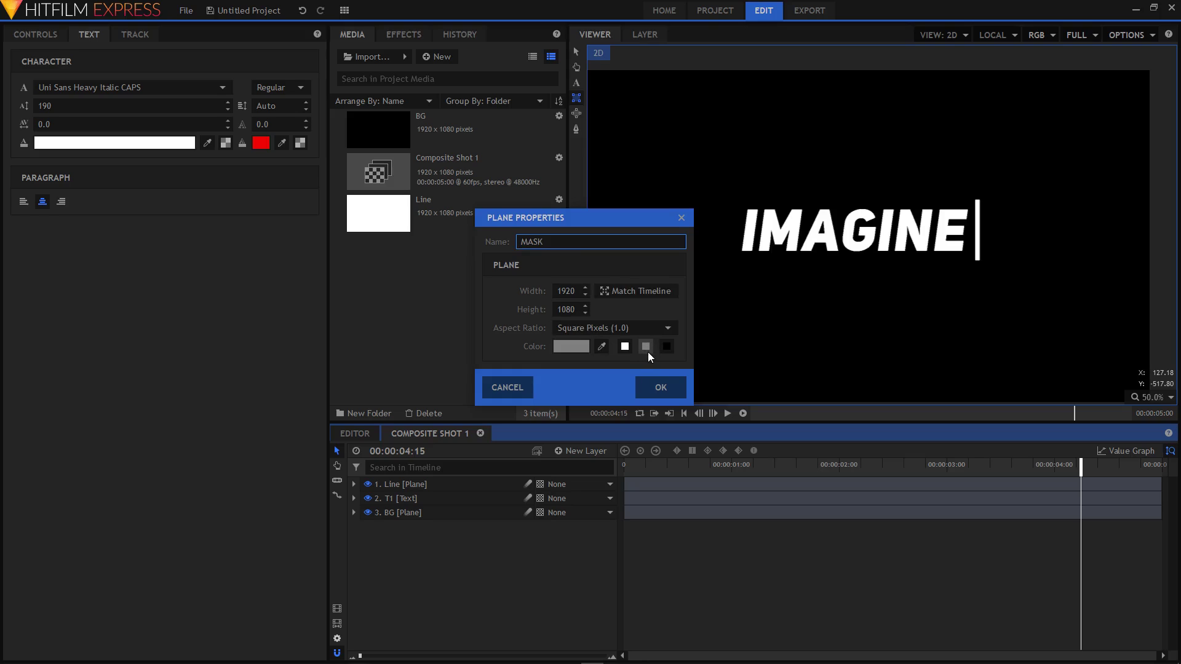
click(662, 387)
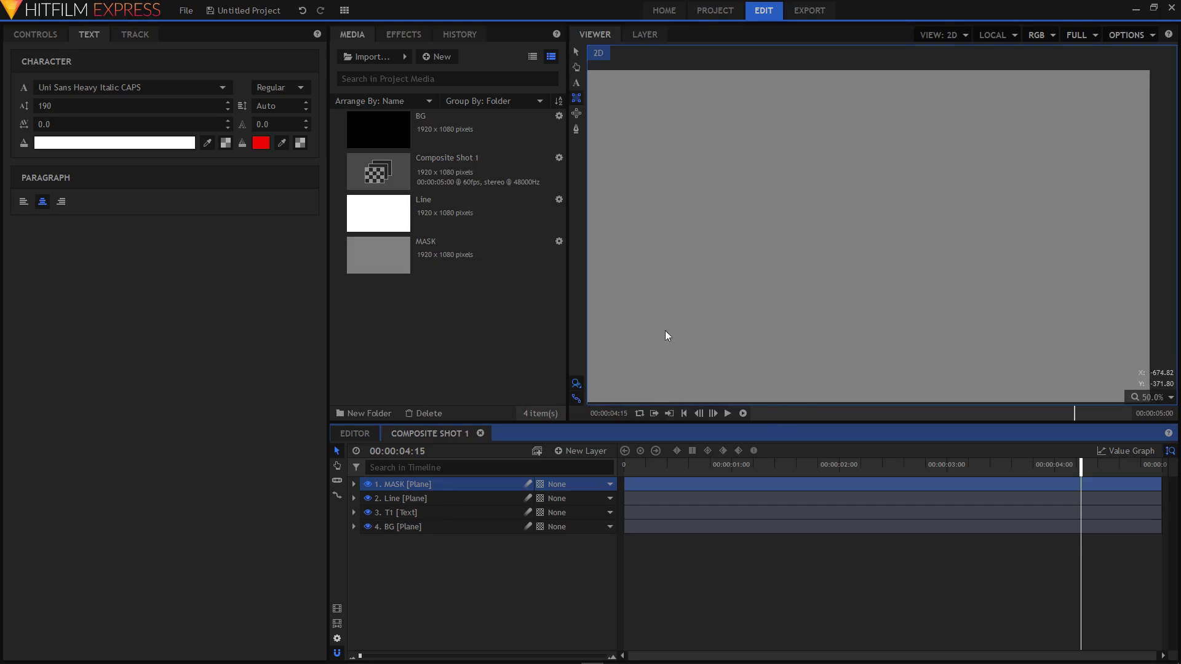
Copy the first two Position keyframes of the Line layer's mask, at 00:00:00:20 and 00:00:01:20.
scroll(775, 266, down, 2)
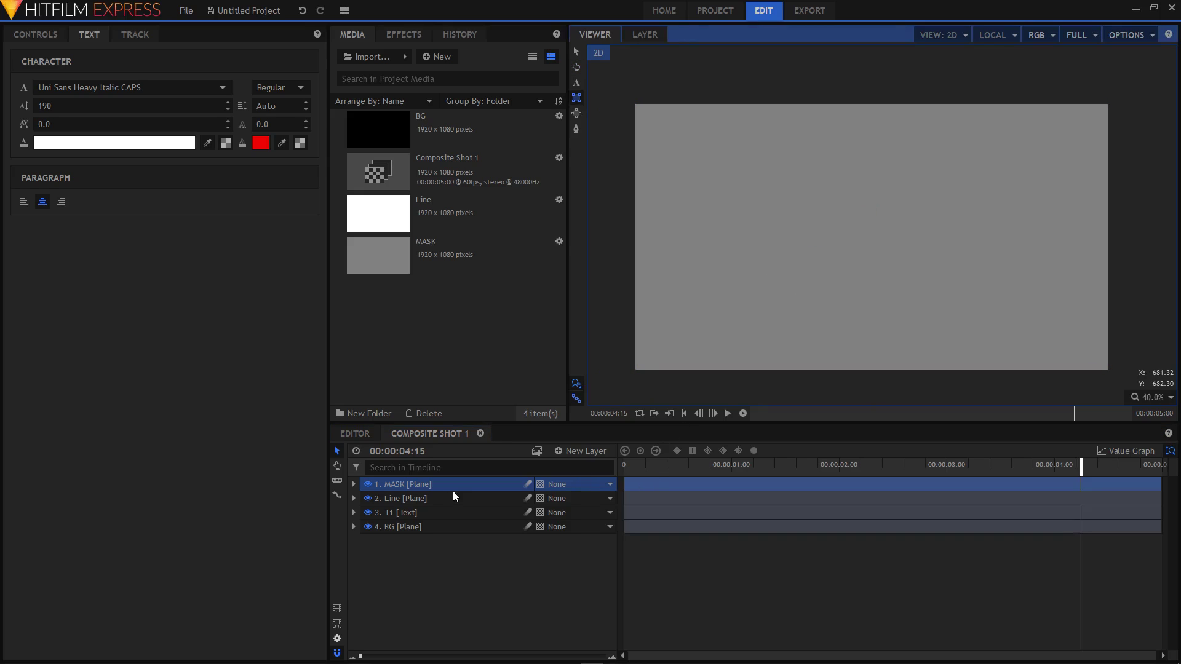
click(355, 500)
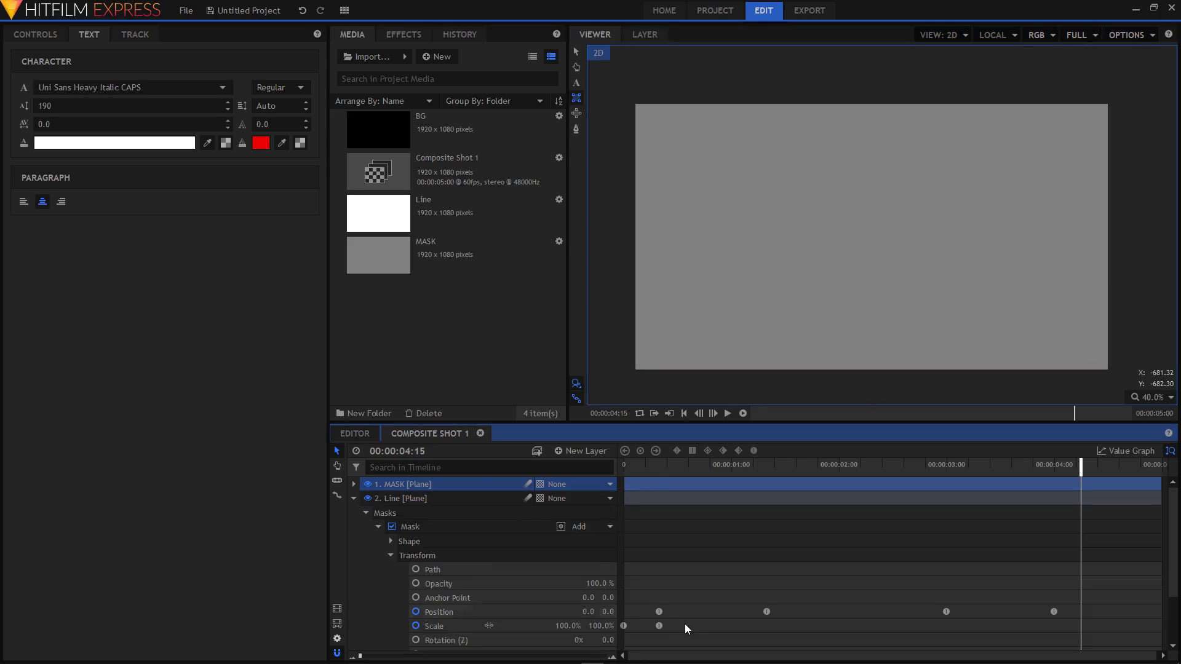
click(659, 612)
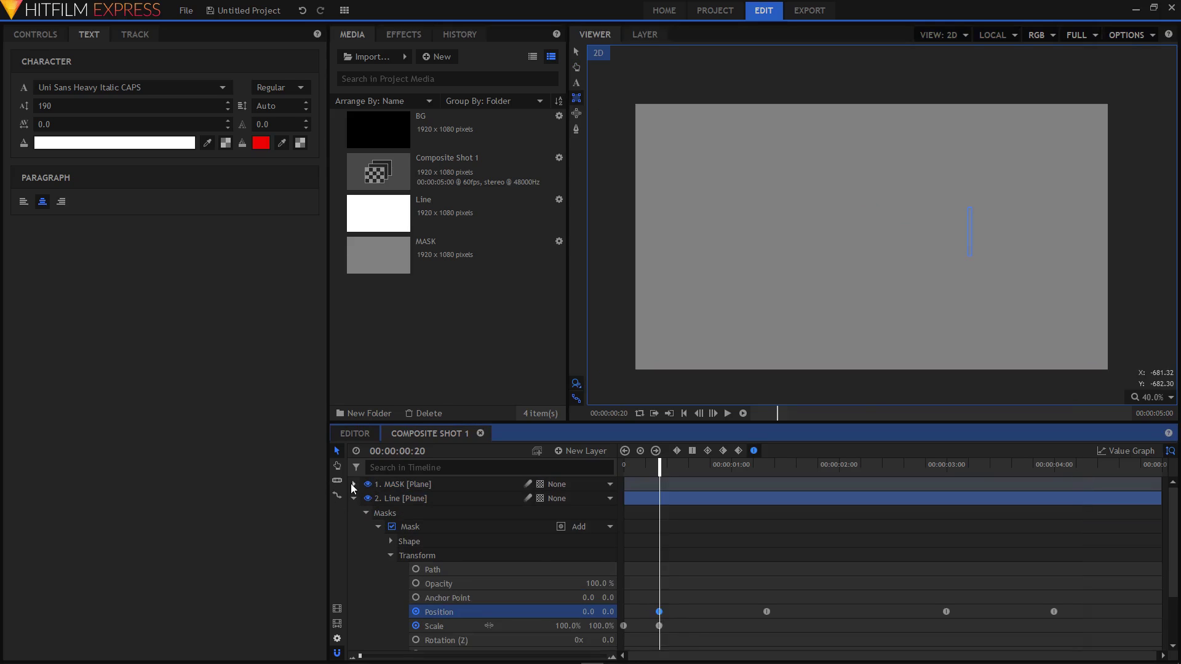
click(354, 486)
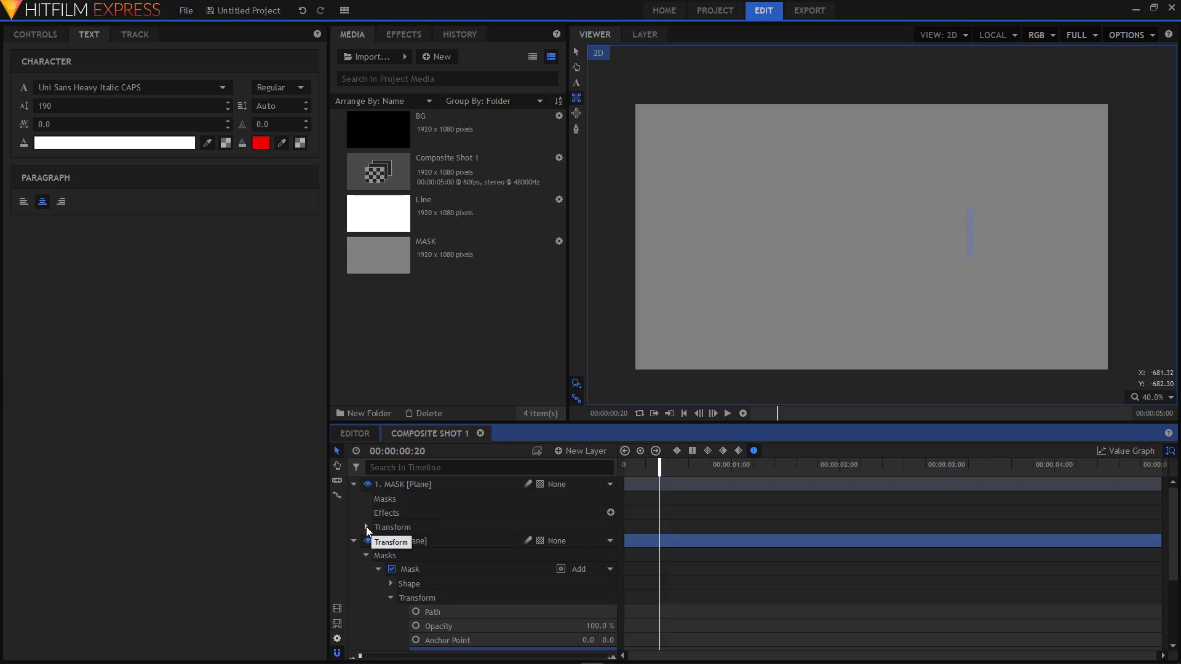
click(367, 528)
click(354, 485)
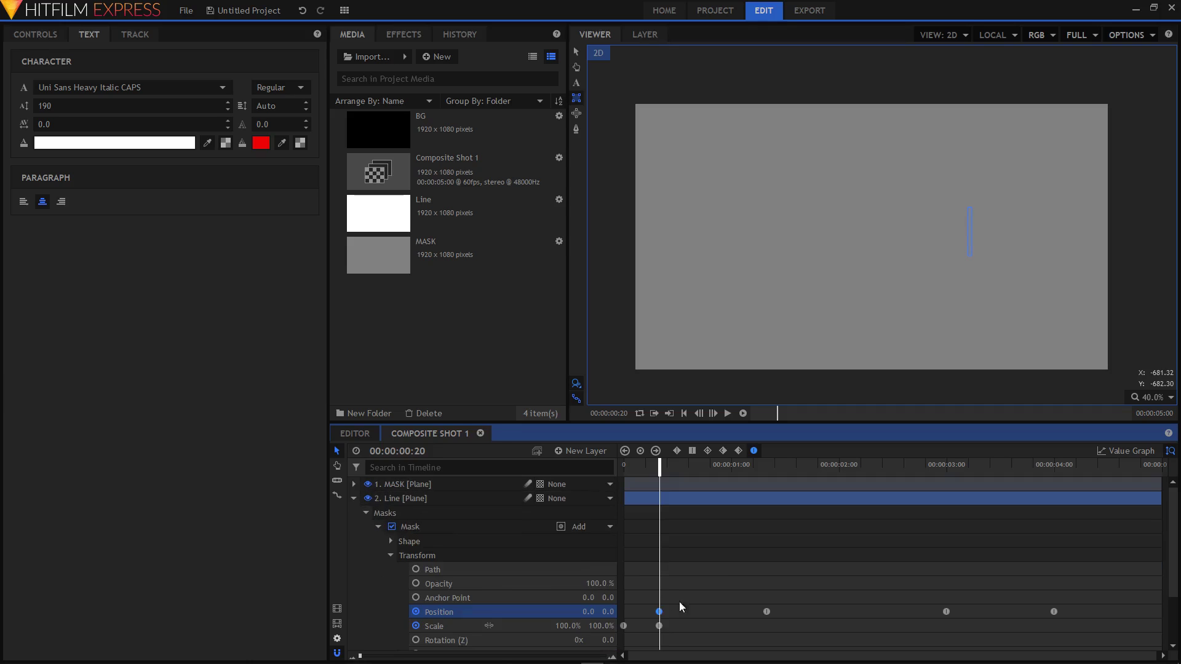
drag(782, 607, 653, 611)
right_click(662, 611)
click(689, 520)
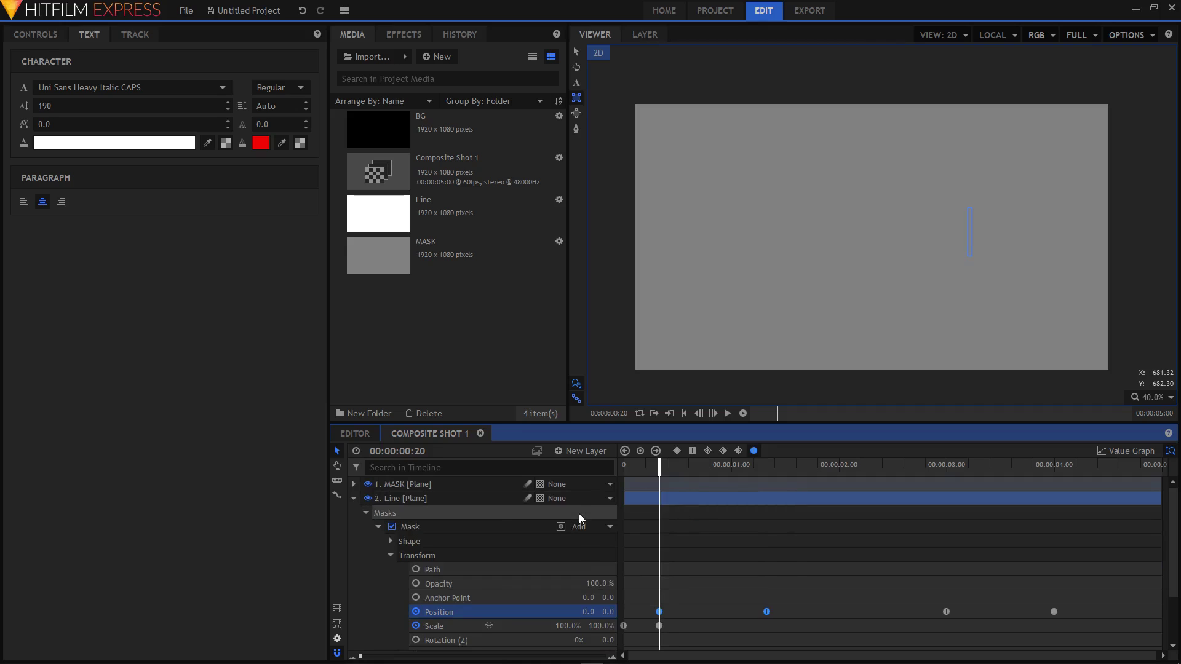
Paste the copied keyframes into the MASK plane's Position property at 00:00:00:20.
click(354, 498)
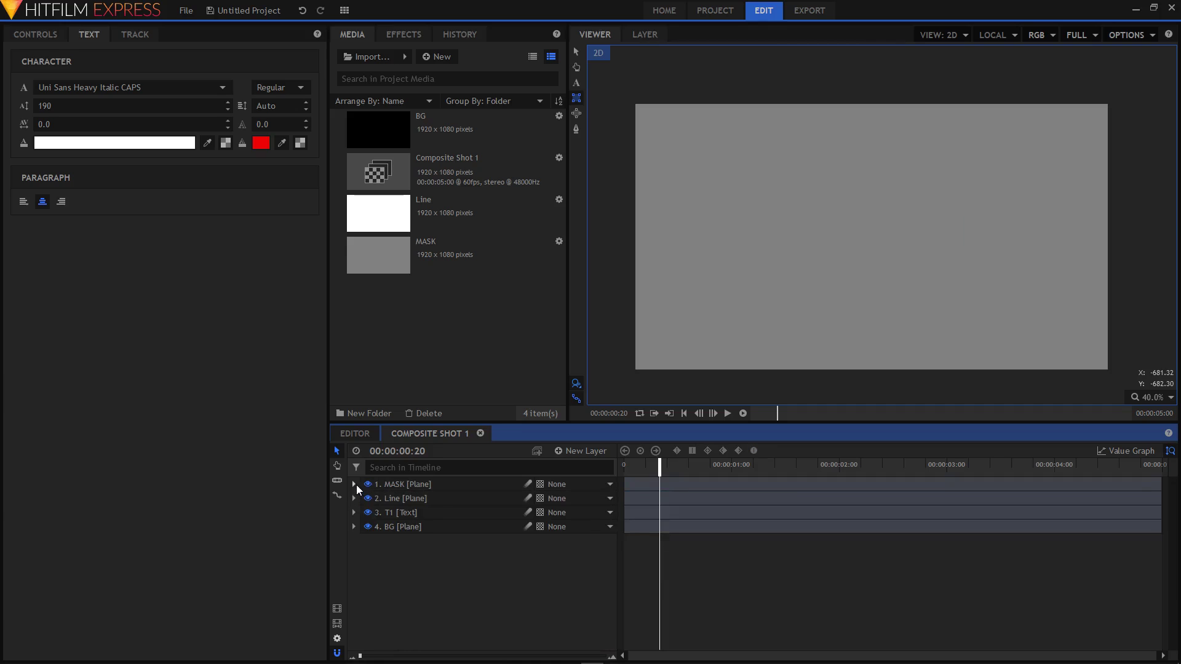
click(355, 485)
click(418, 572)
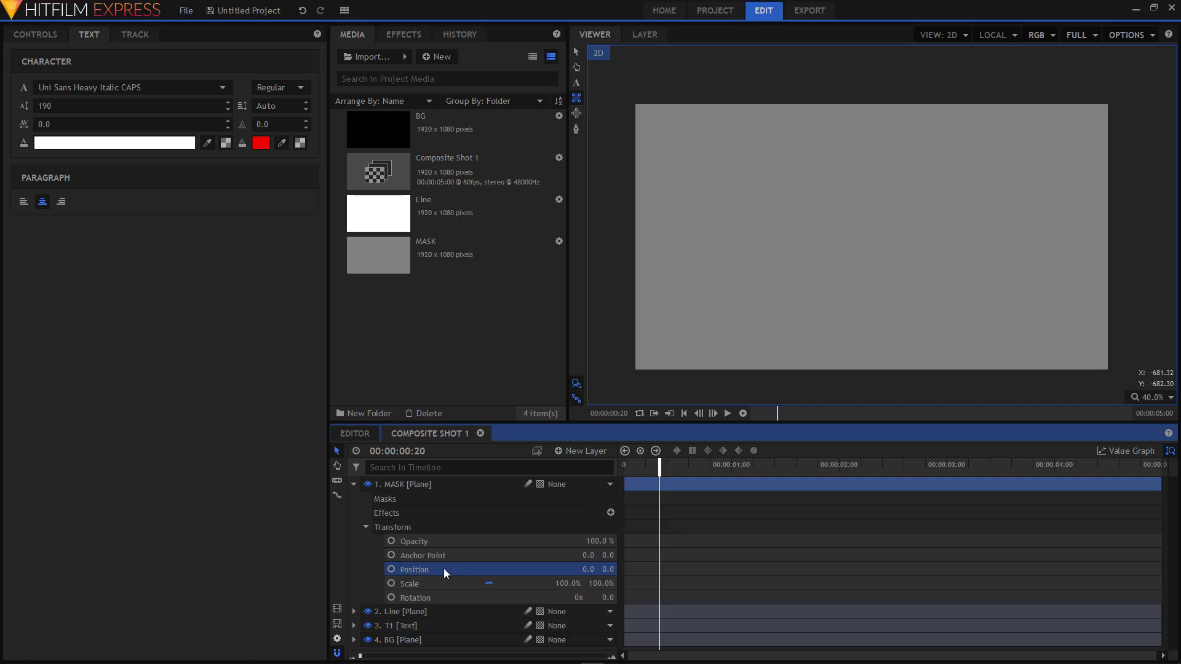
right_click(460, 567)
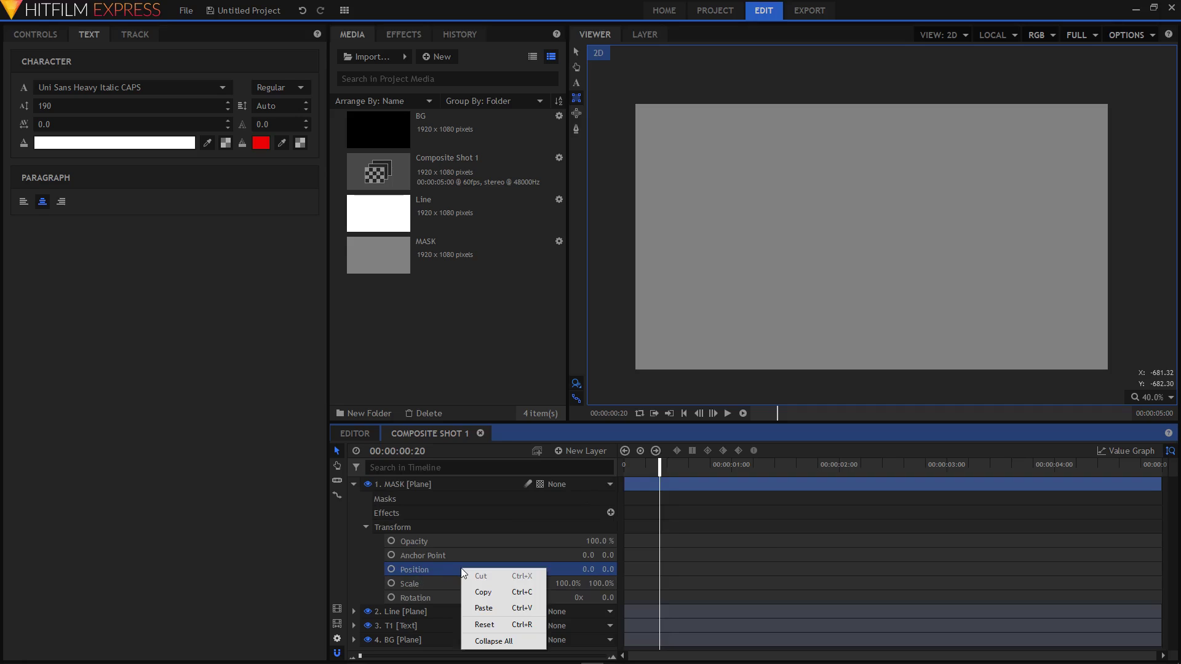
click(493, 604)
Set the MASK plane's horizontal position to 1356.0 at the 00:00:00:20 keyframe and 555.0 at the 00:00:01:20 keyframe.
mouse_move(662, 471)
mouse_down()
mouse_move(643, 471)
mouse_move(775, 472)
mouse_move(660, 472)
mouse_up()
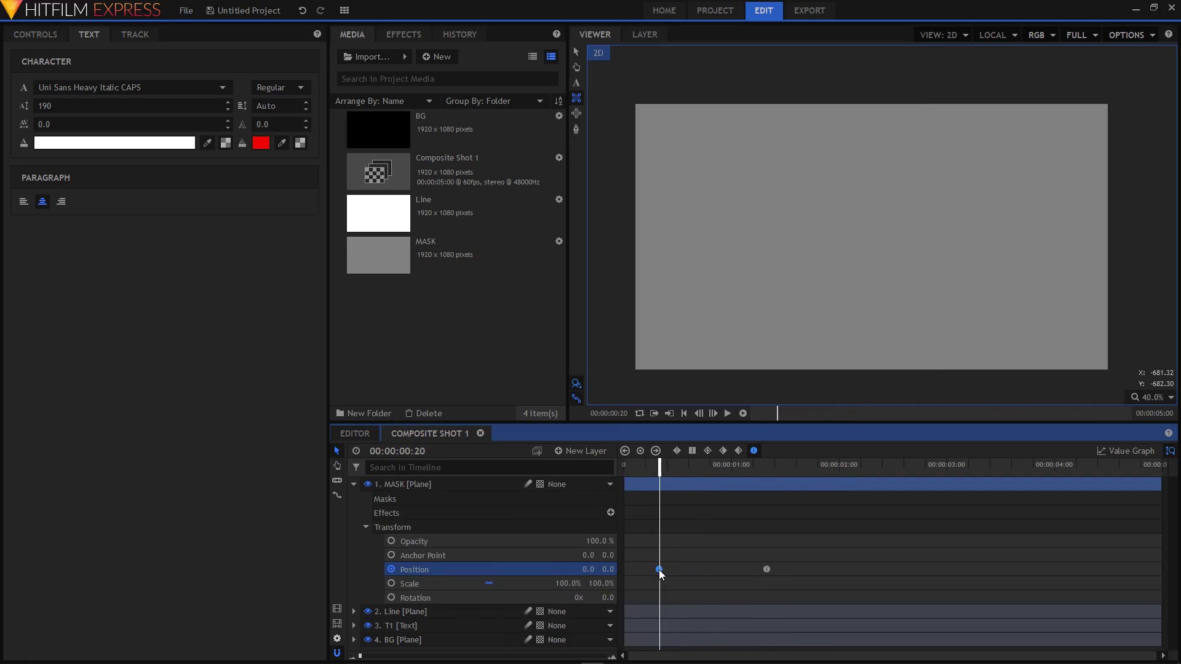
drag(586, 570, 1153, 569)
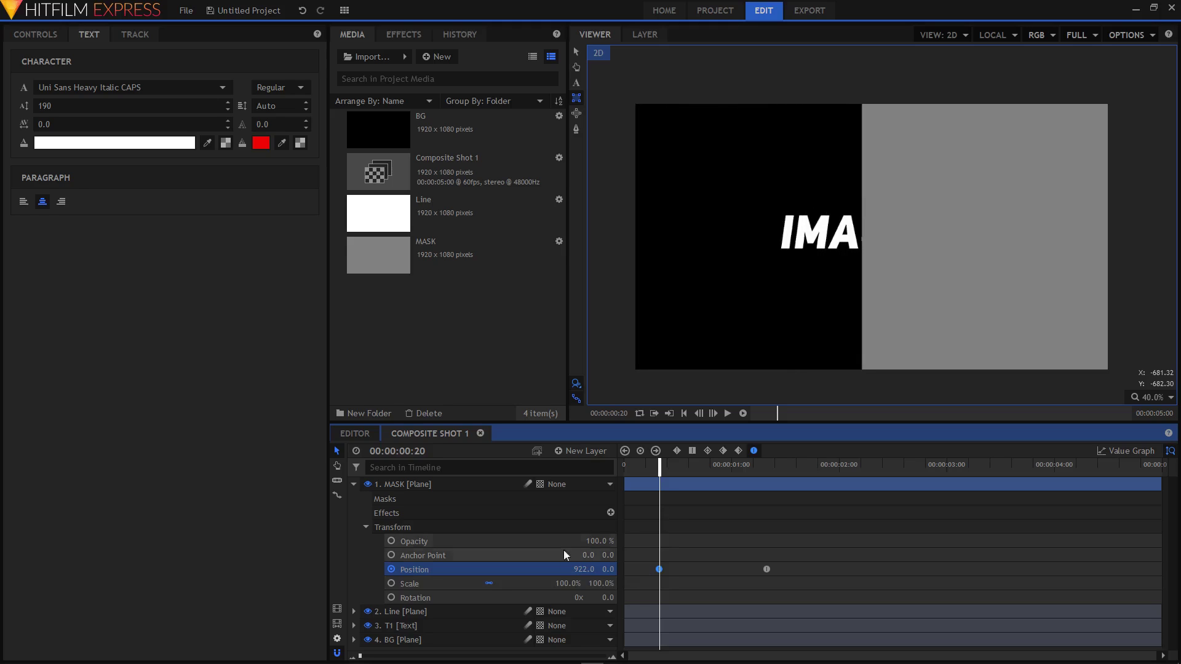
drag(584, 570, 851, 569)
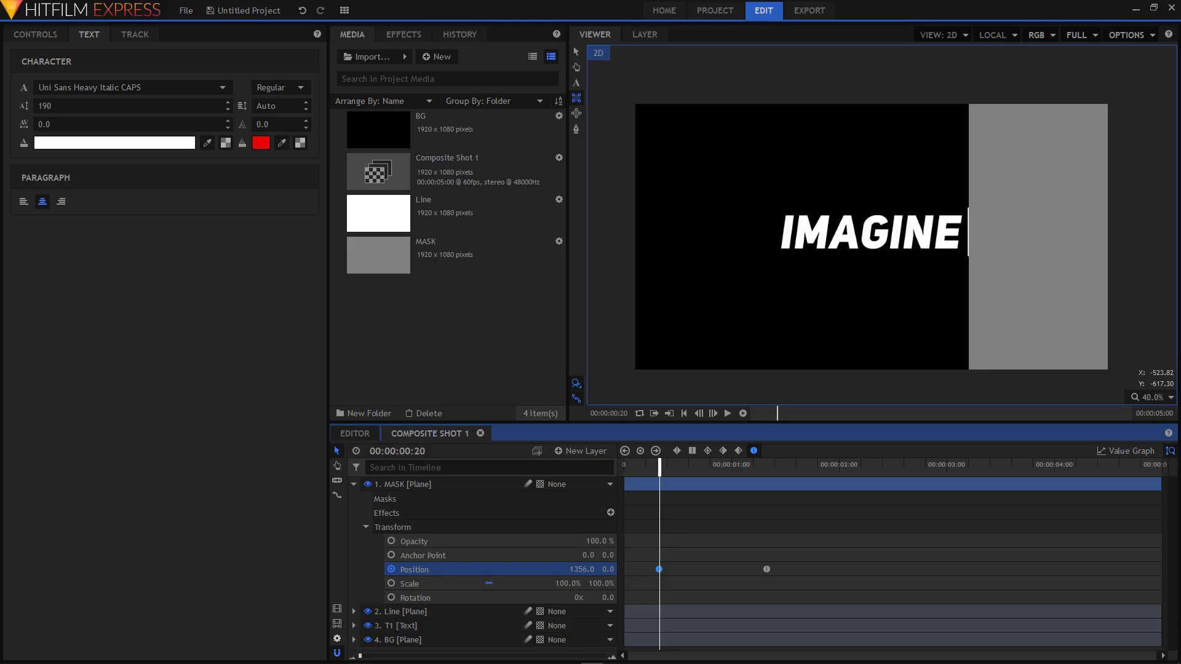
click(766, 571)
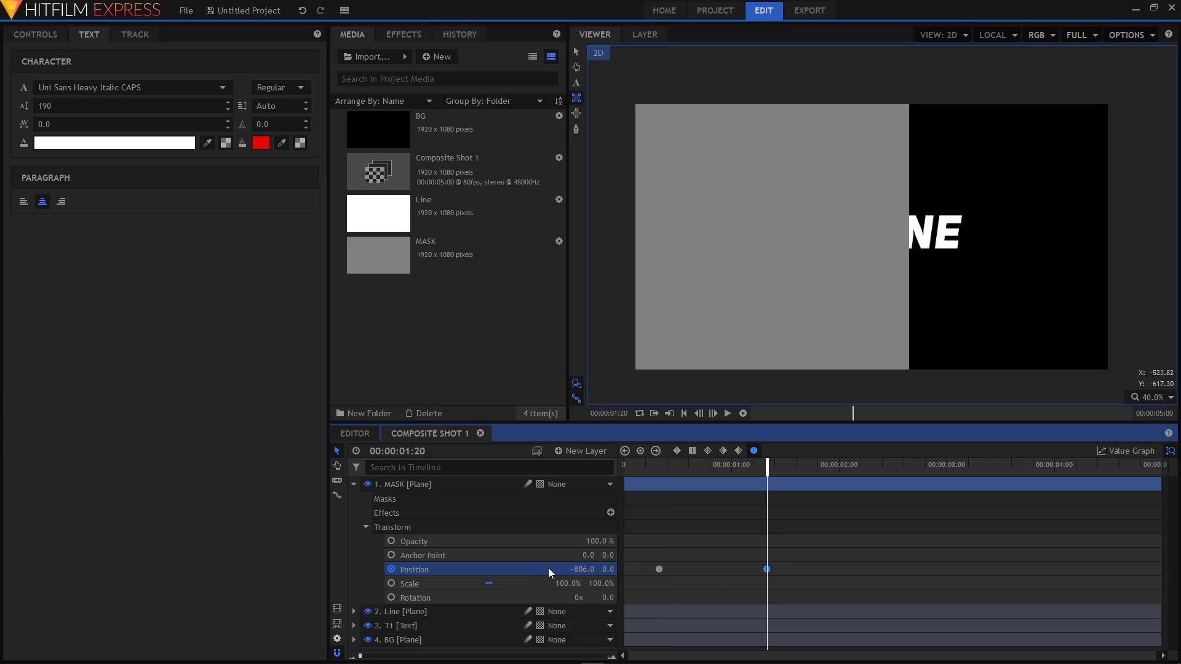
drag(583, 570, 644, 569)
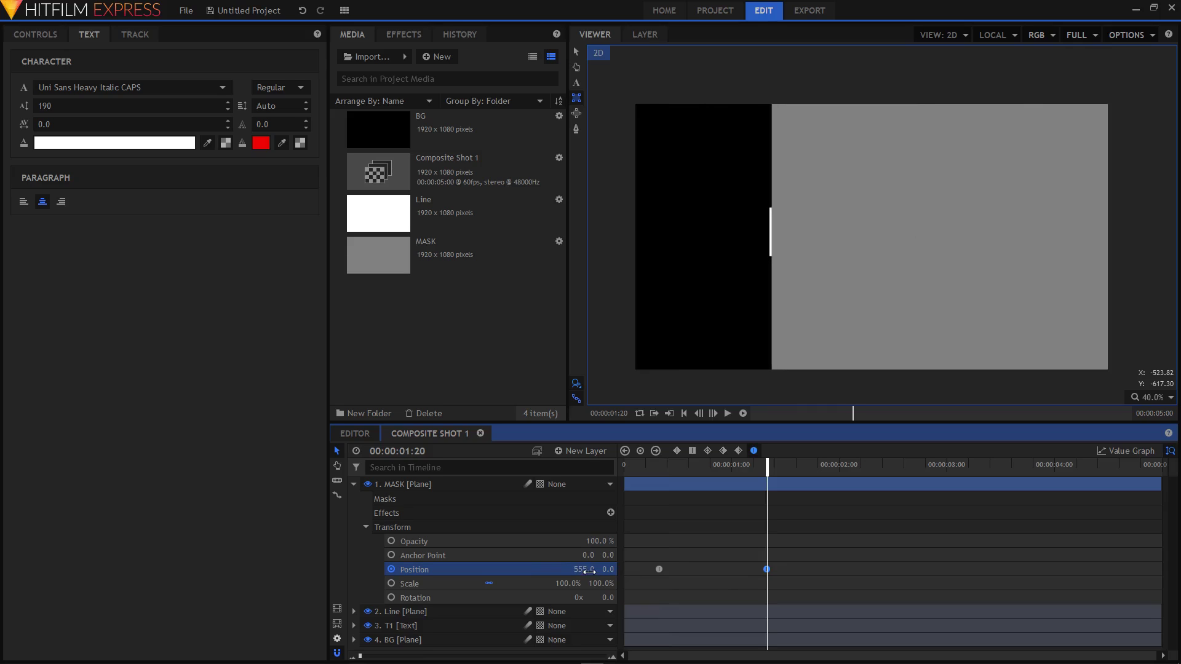
drag(628, 466, 778, 482)
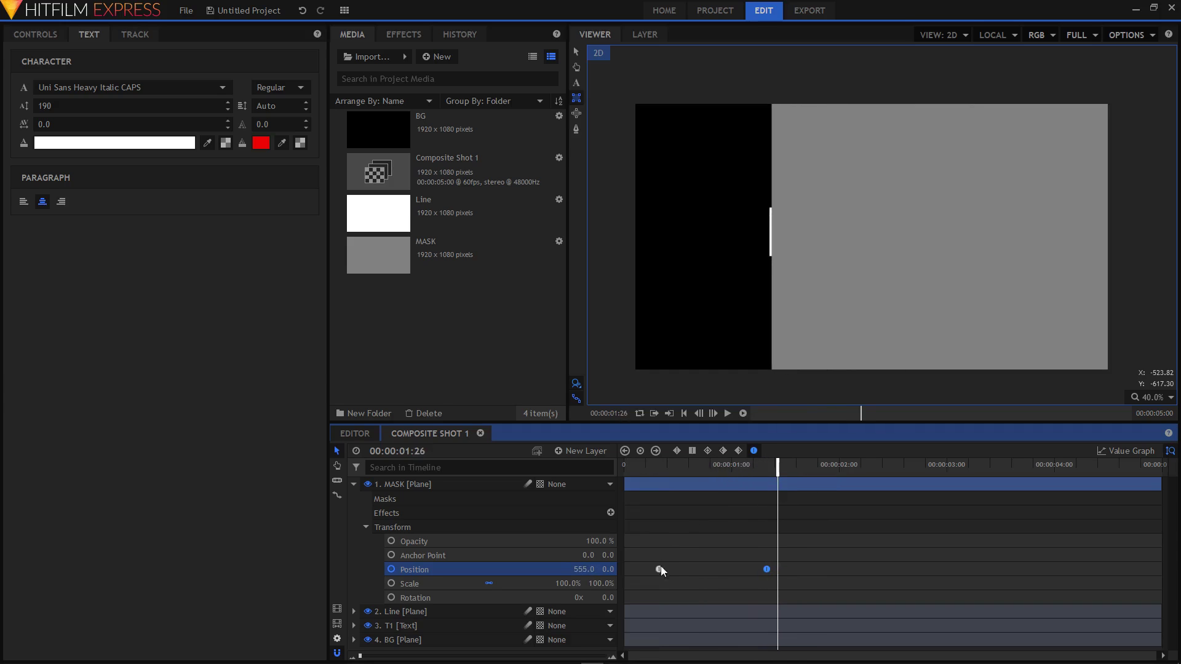
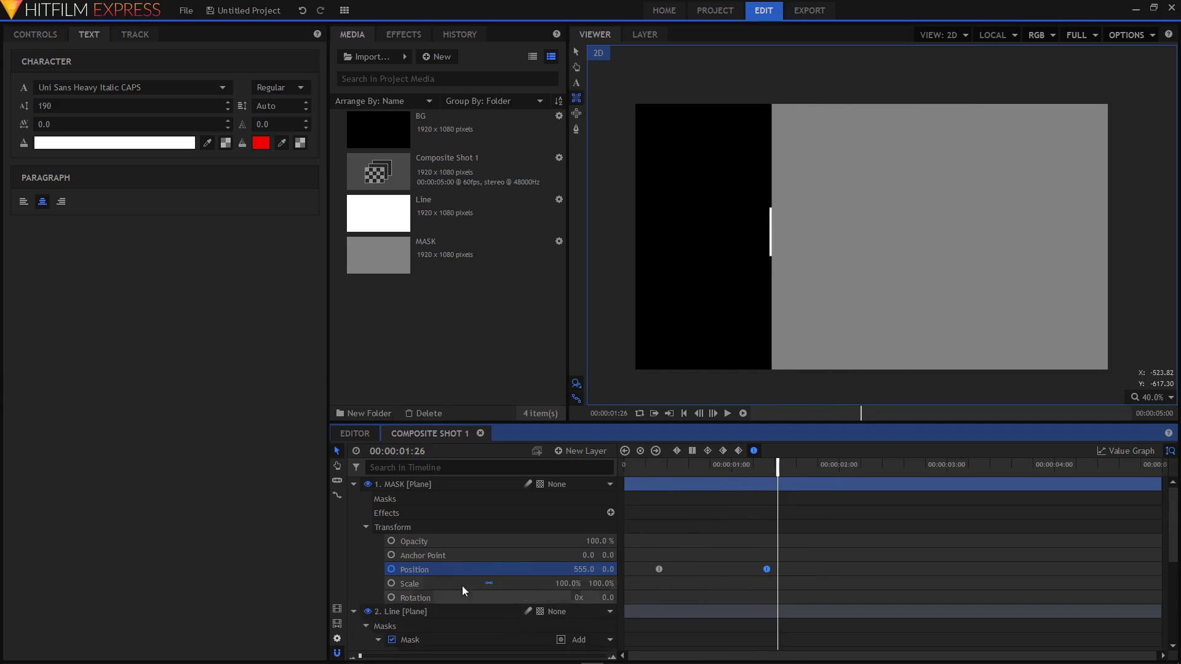
Copy the Line layer mask's Position keyframes at 00:00:03:00 and 00:00:04:00.
scroll(941, 541, down, 1)
drag(936, 629, 1045, 633)
scroll(989, 595, down, 1)
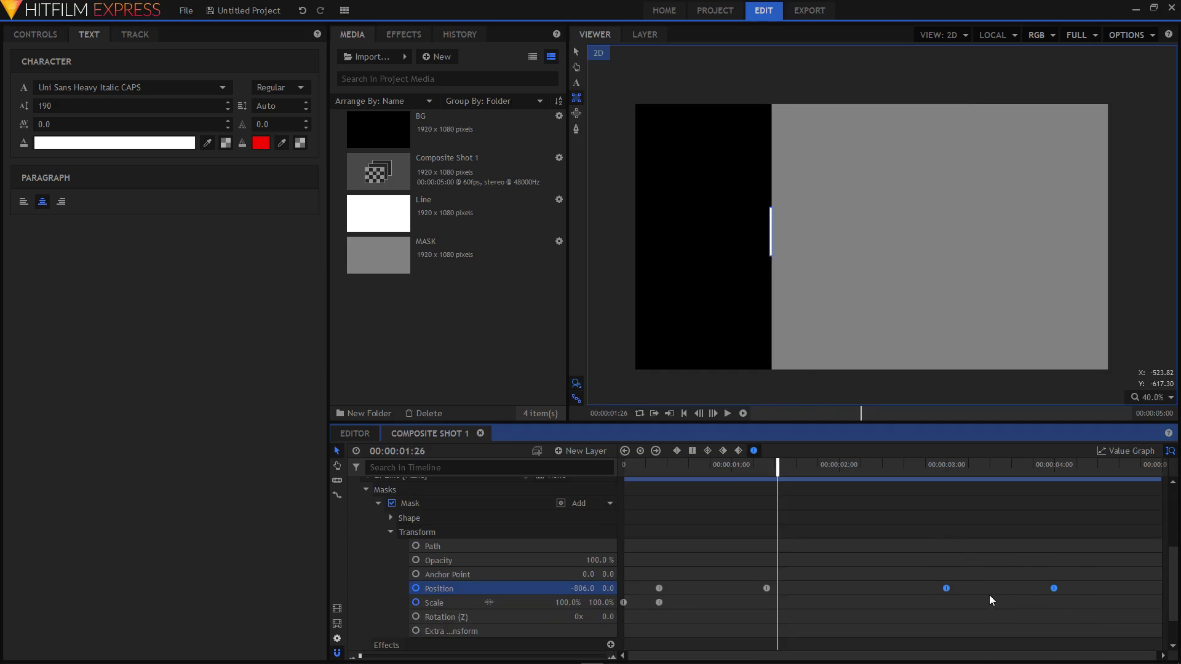
right_click(948, 590)
click(974, 503)
scroll(888, 544, up, 2)
scroll(888, 544, up, 1)
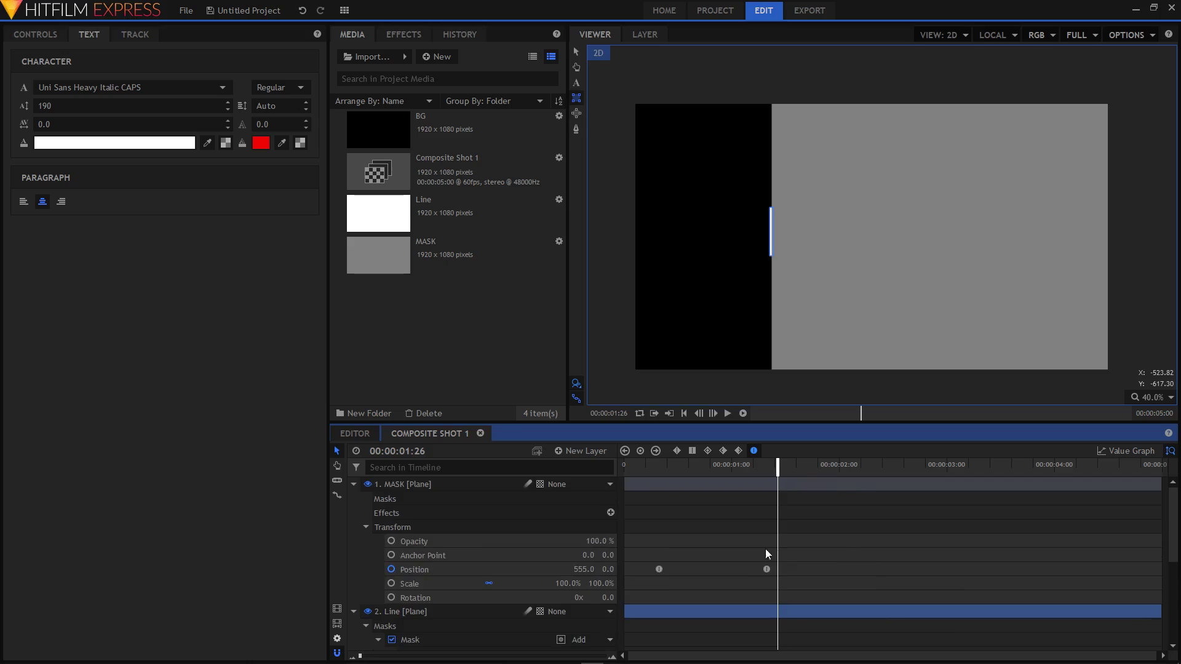
Paste the copied keyframes into the MASK plane's Position property, starting at the Line mask's third keyframe, 00:00:03:00.
scroll(972, 571, down, 3)
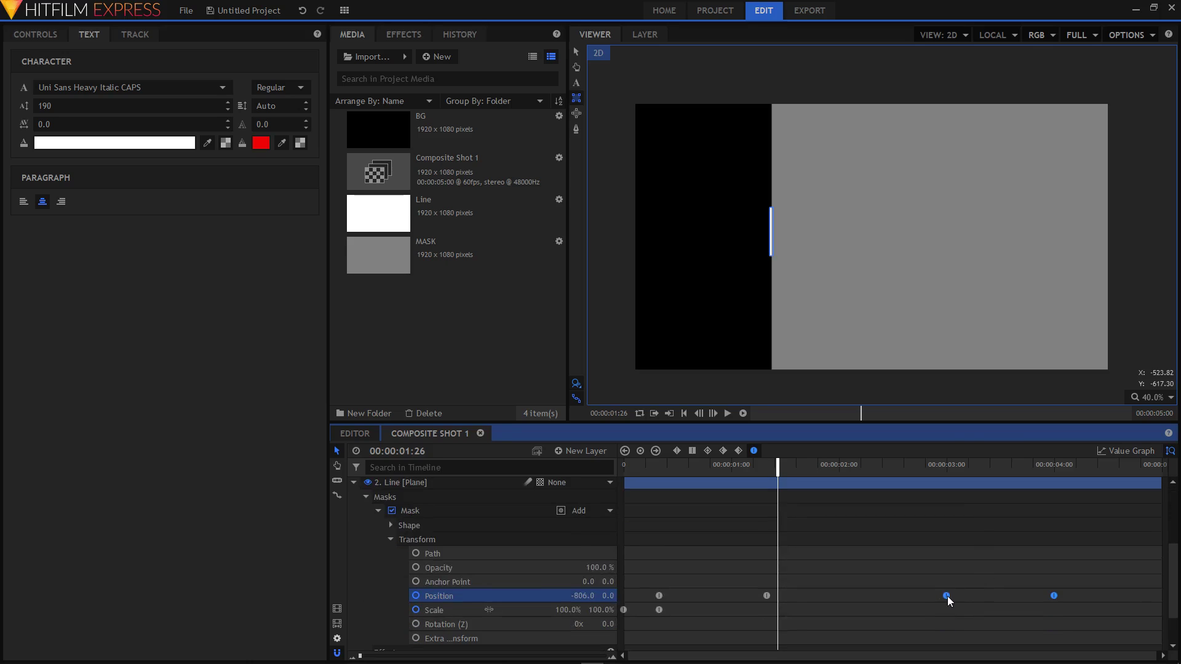
click(946, 596)
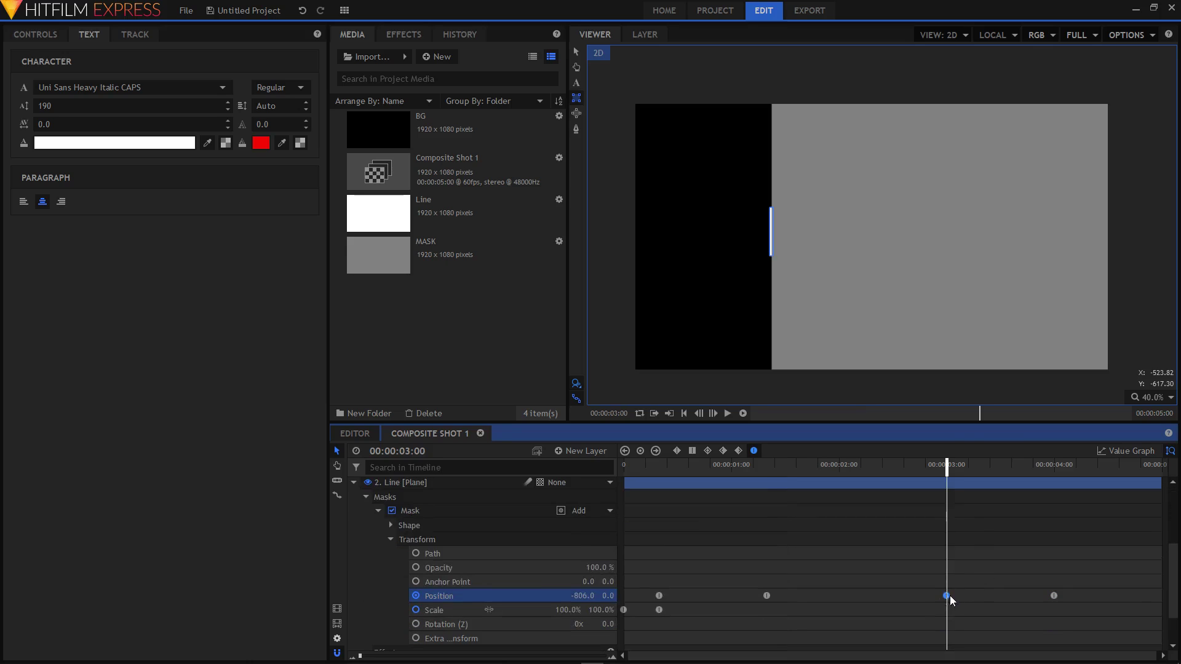
scroll(950, 597, up, 3)
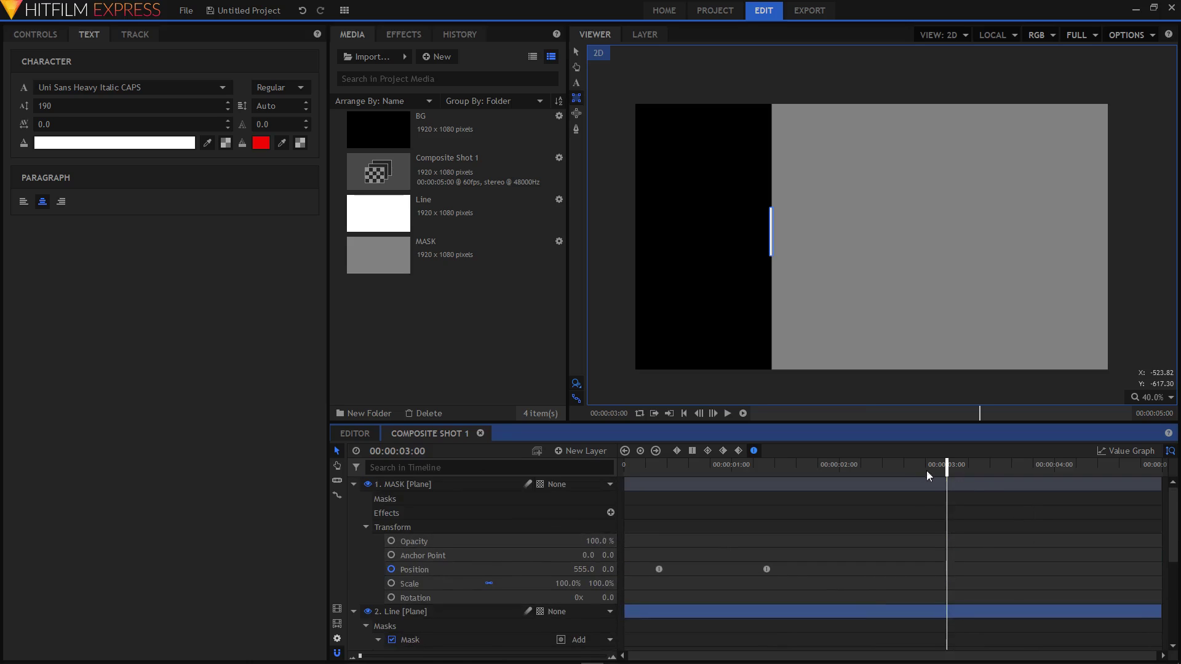
right_click(526, 571)
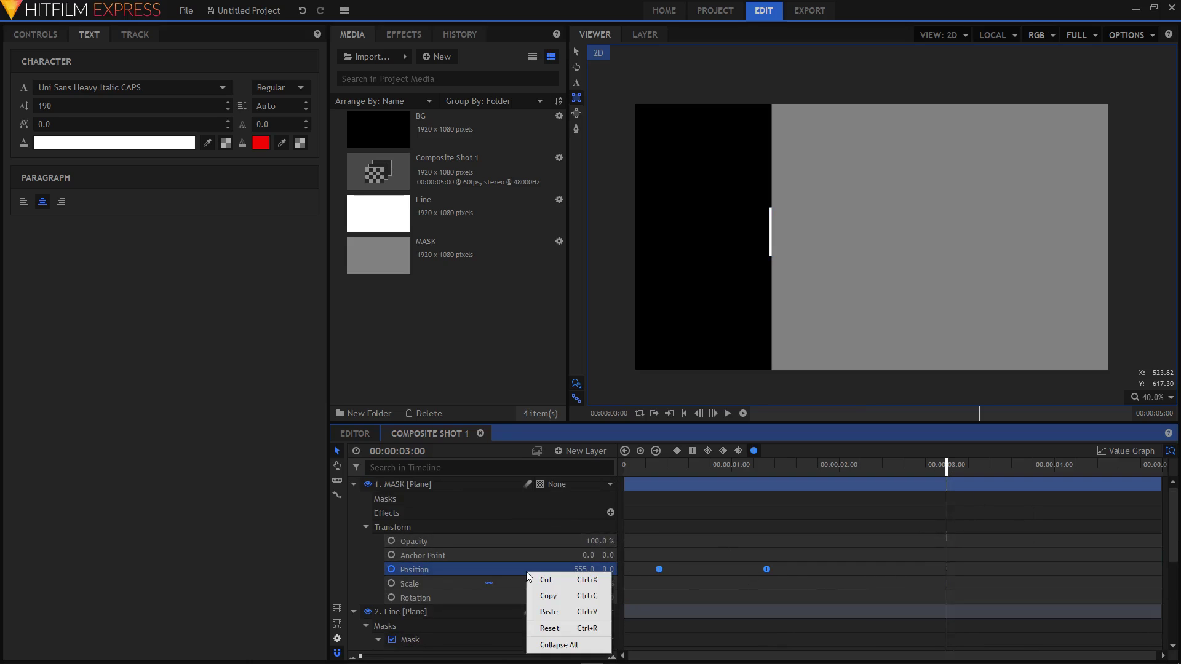
click(548, 612)
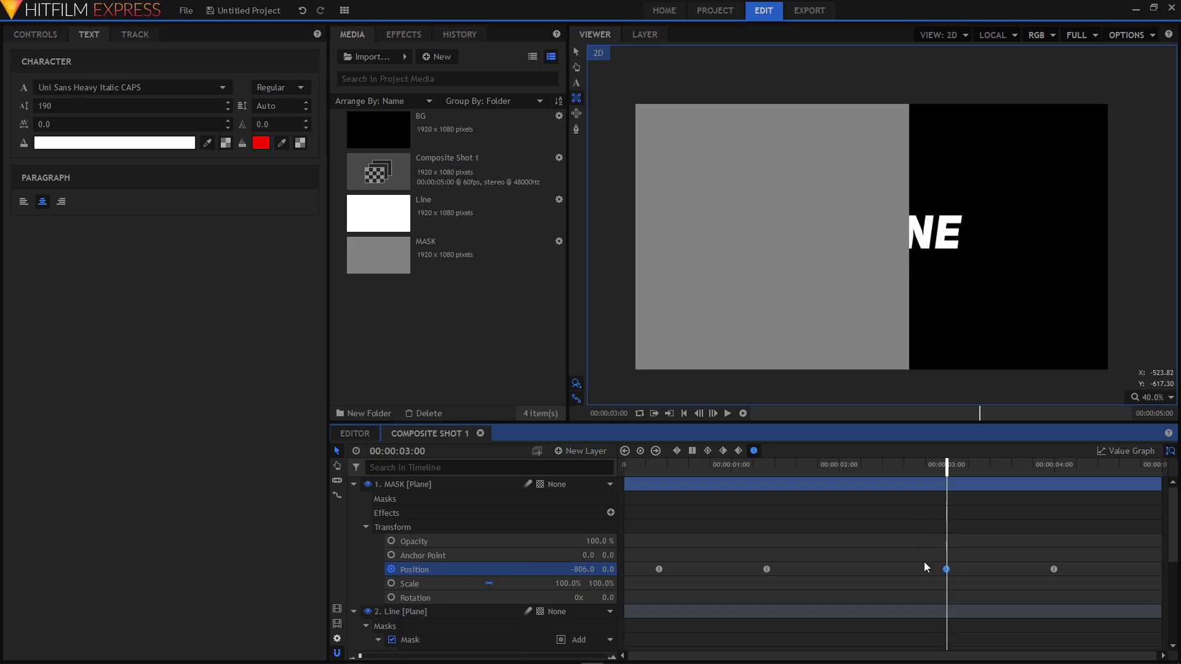
Set the MASK plane's horizontal position to 553.0 at 00:00:03:00 and 1359.0 at 00:00:04:00, and scrub through the motion.
drag(585, 569, 770, 569)
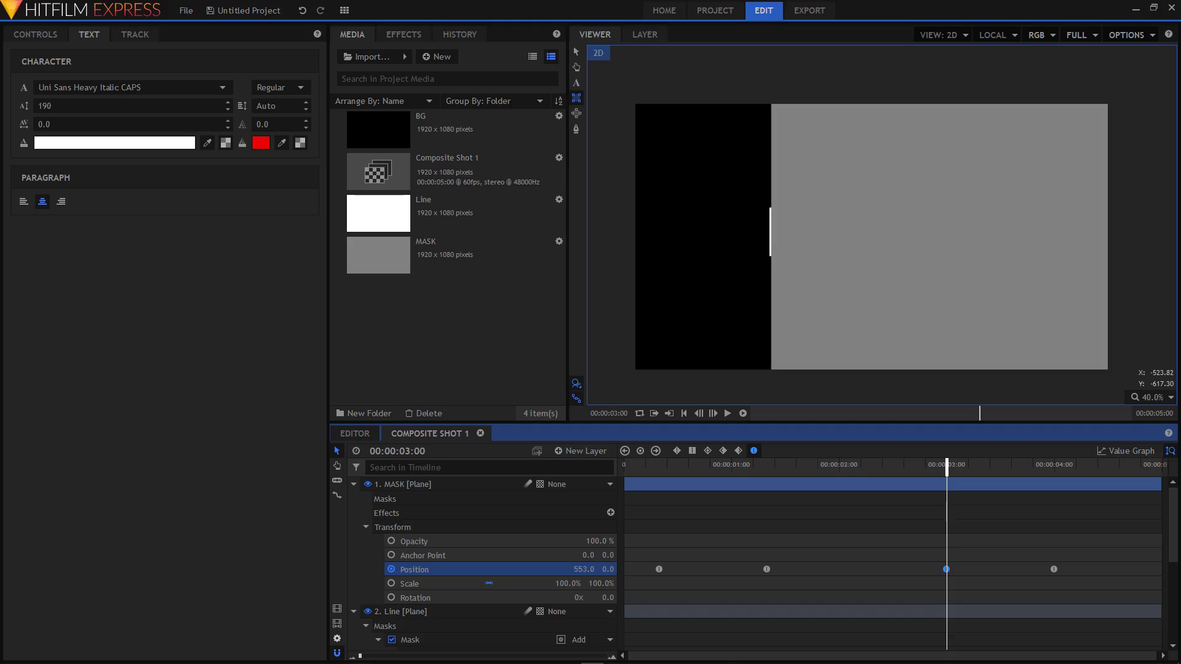
click(1054, 570)
drag(588, 568, 830, 569)
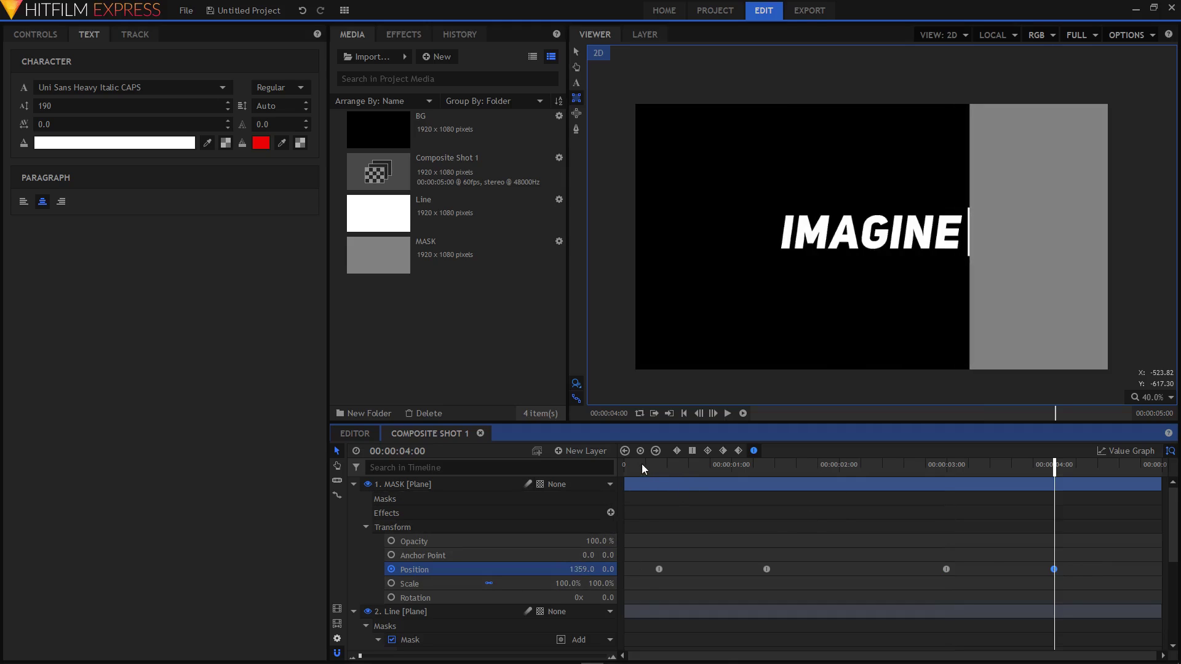
drag(641, 469, 1067, 505)
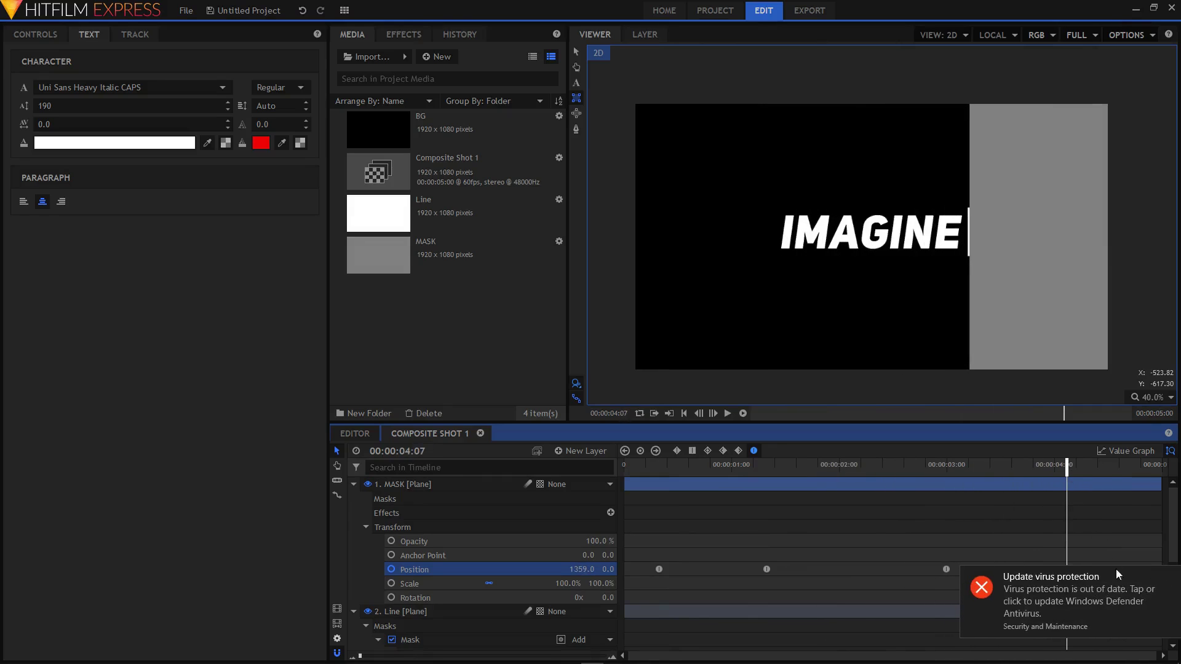
Dismiss the virus protection notification and delete the MASK plane's Position keyframes at 00:00:03:00 and 00:00:04:00.
click(1169, 576)
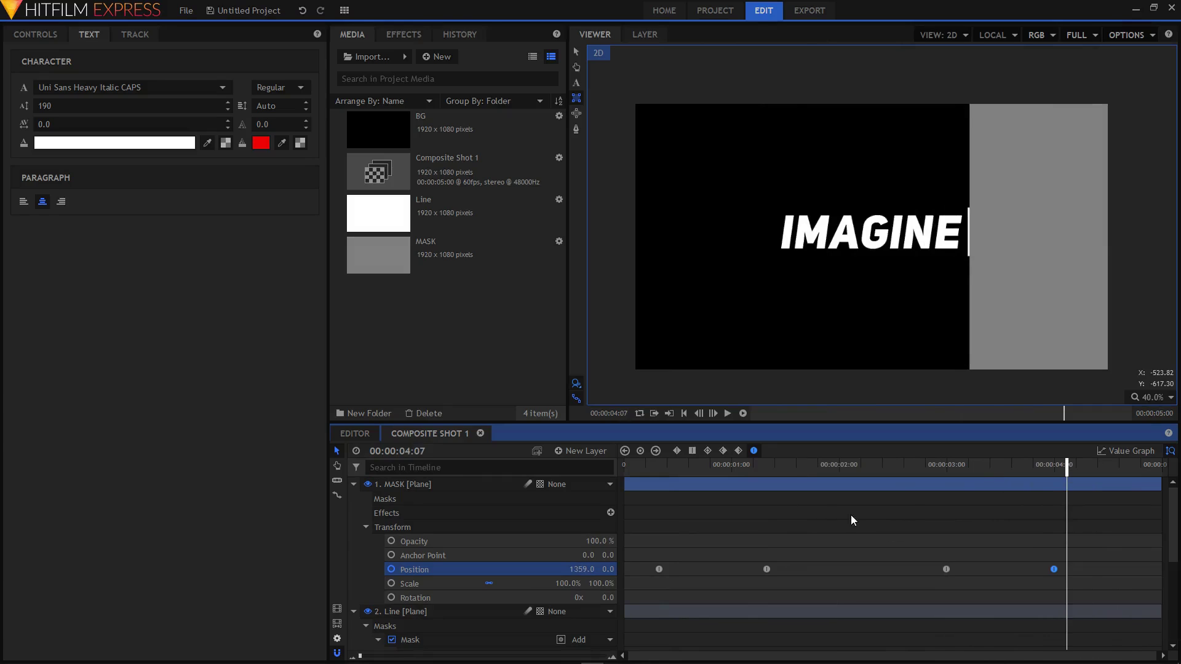
drag(1073, 561, 918, 583)
key(Delete)
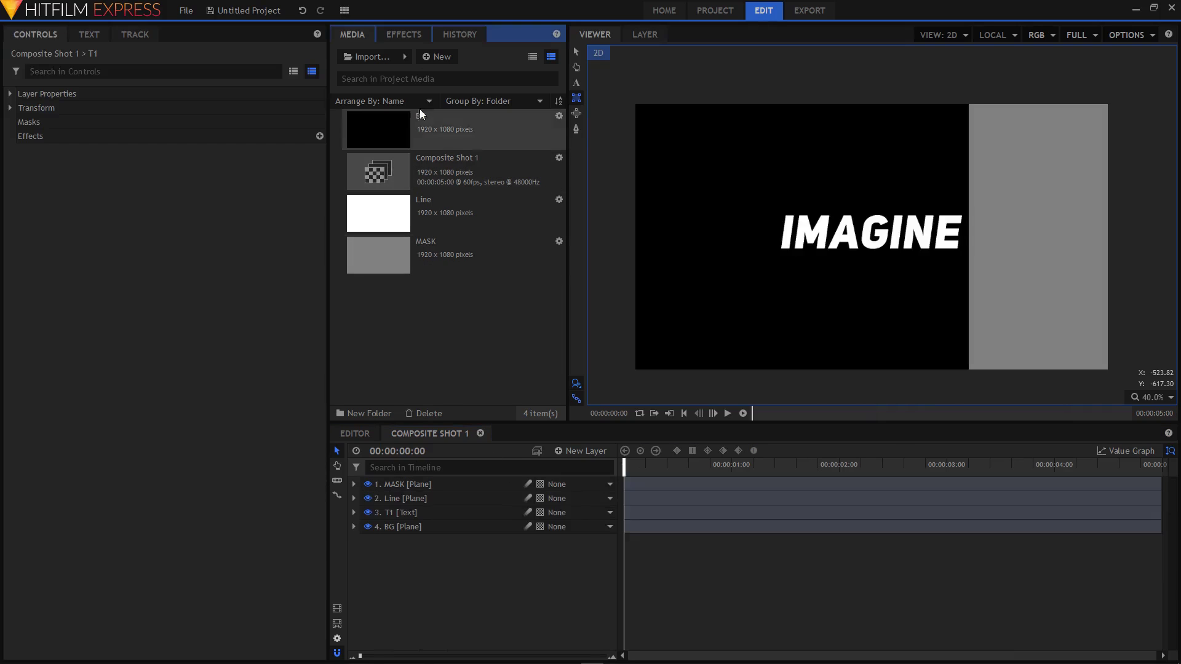
Find the Set Matte effect and apply it to the T1 text layer.
click(403, 34)
click(389, 57)
text(set)
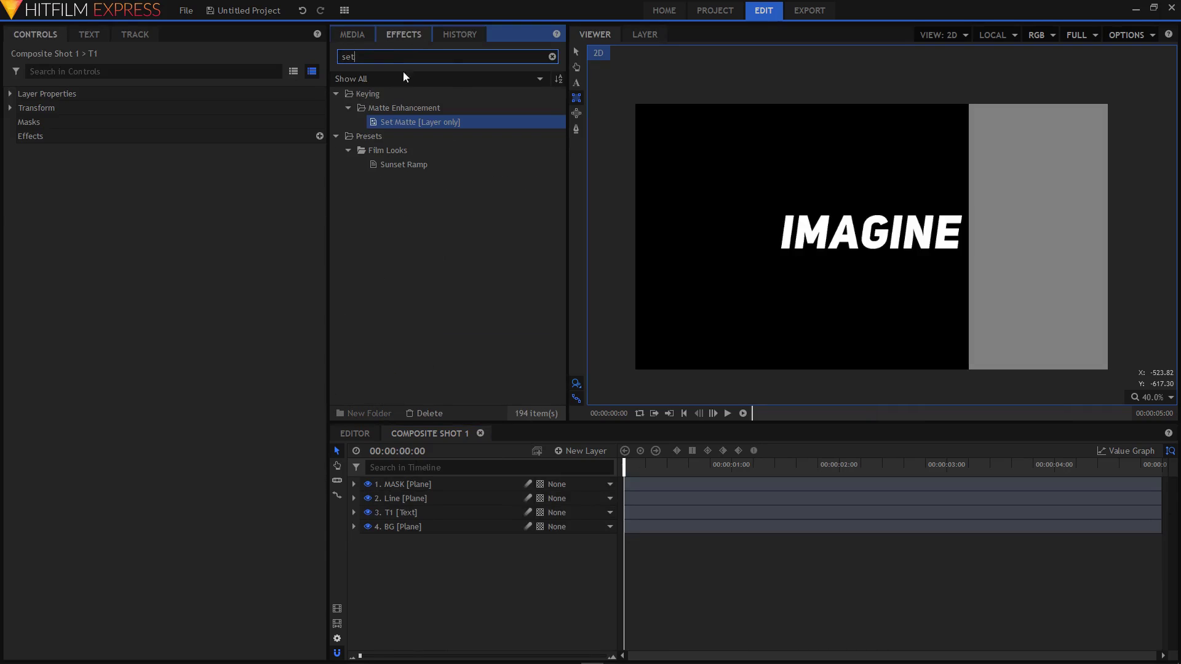
drag(415, 122, 406, 521)
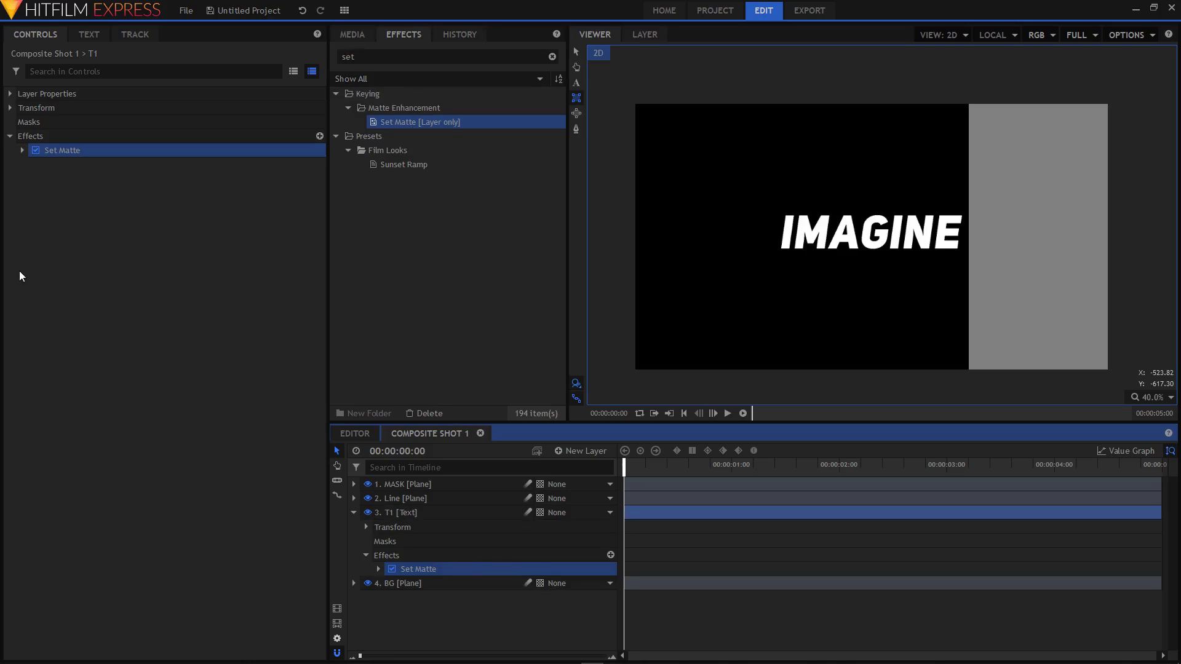
Set the Set Matte effect's Source Layer to MASK and its Blend to Subtract.
click(20, 151)
click(183, 163)
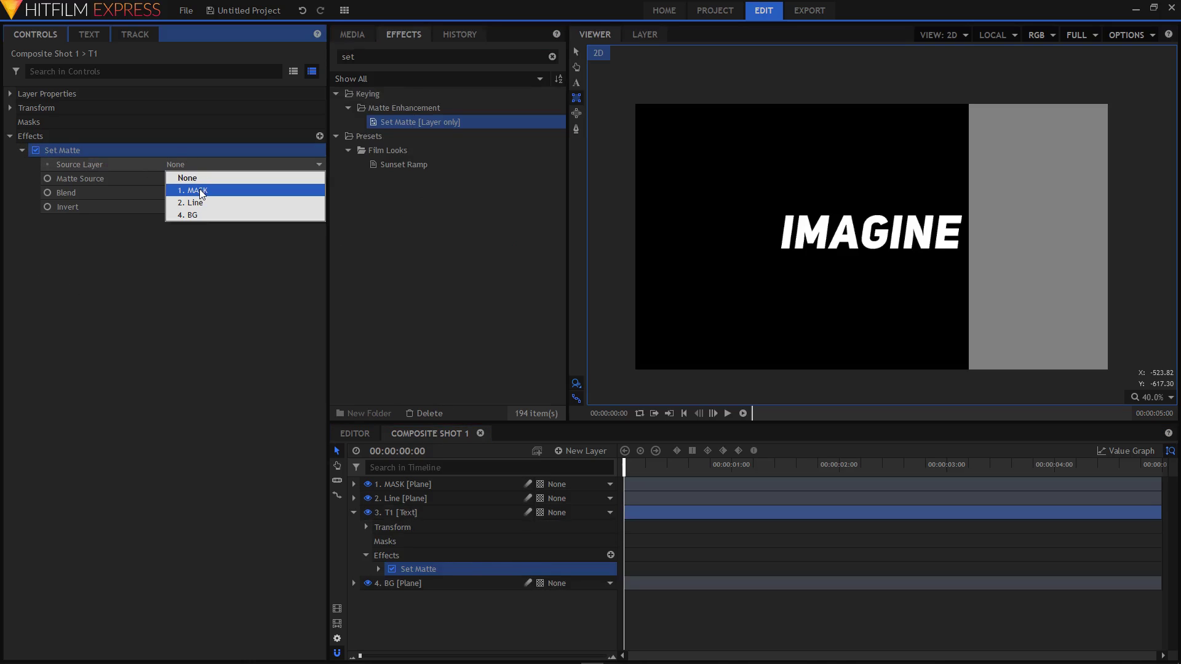
click(198, 190)
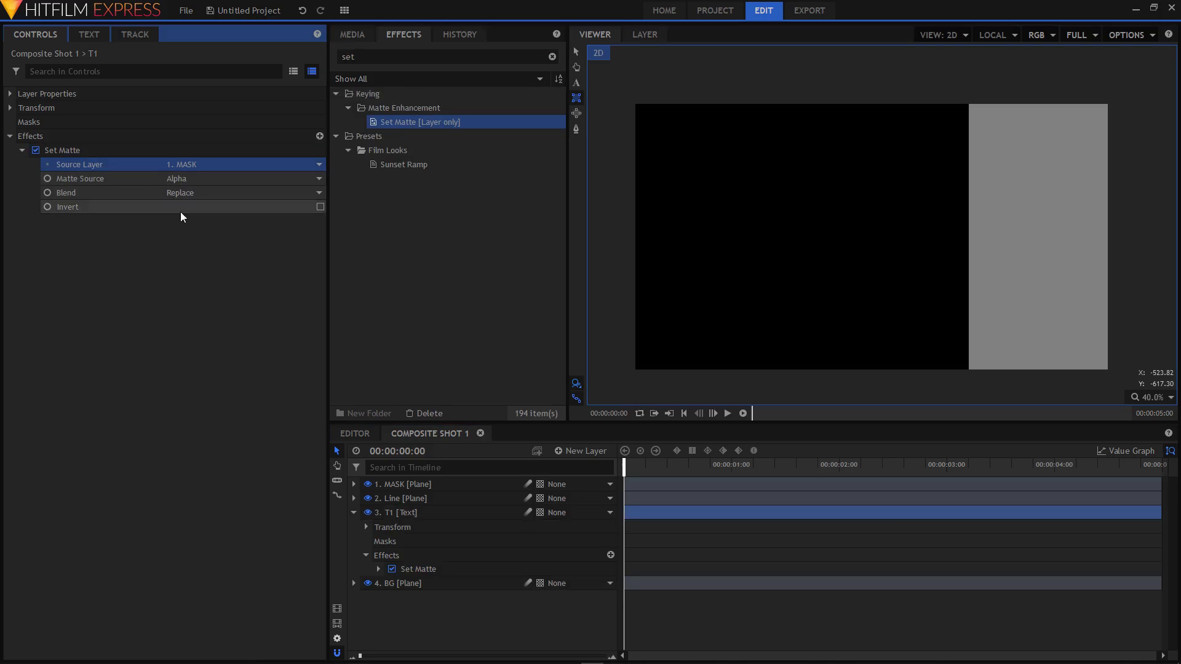
click(191, 192)
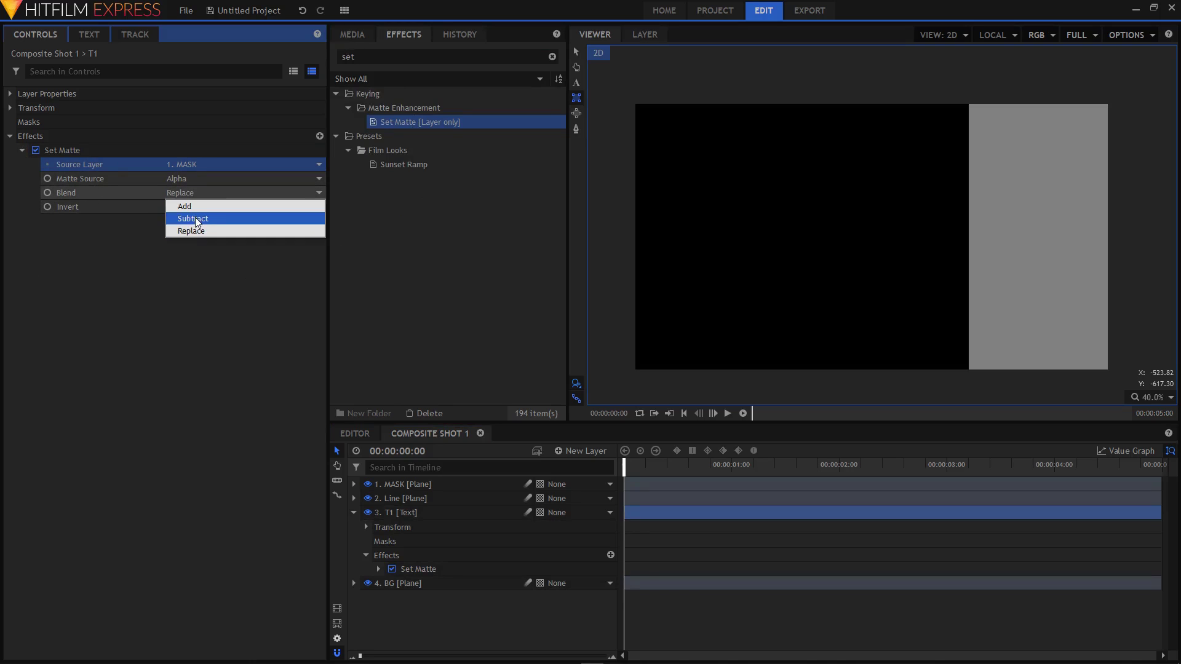
click(194, 218)
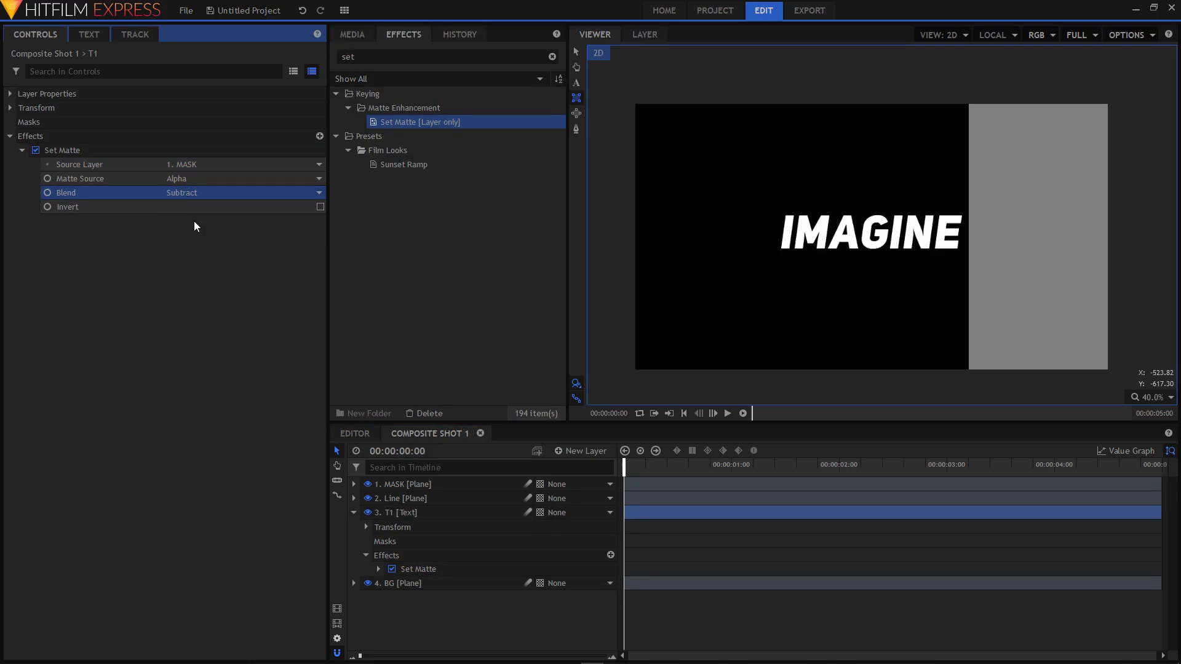
Hide the MASK layer, turn on Invert in T1's Set Matte effect, and scrub to 00:00:01:51.
click(368, 484)
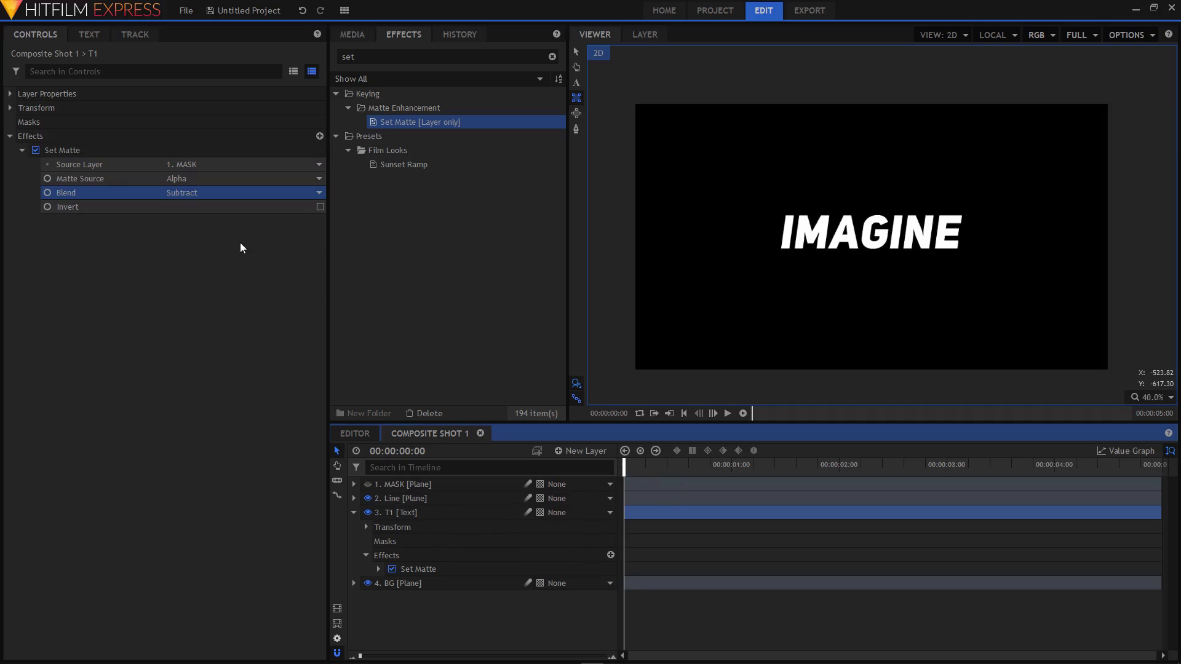
click(319, 206)
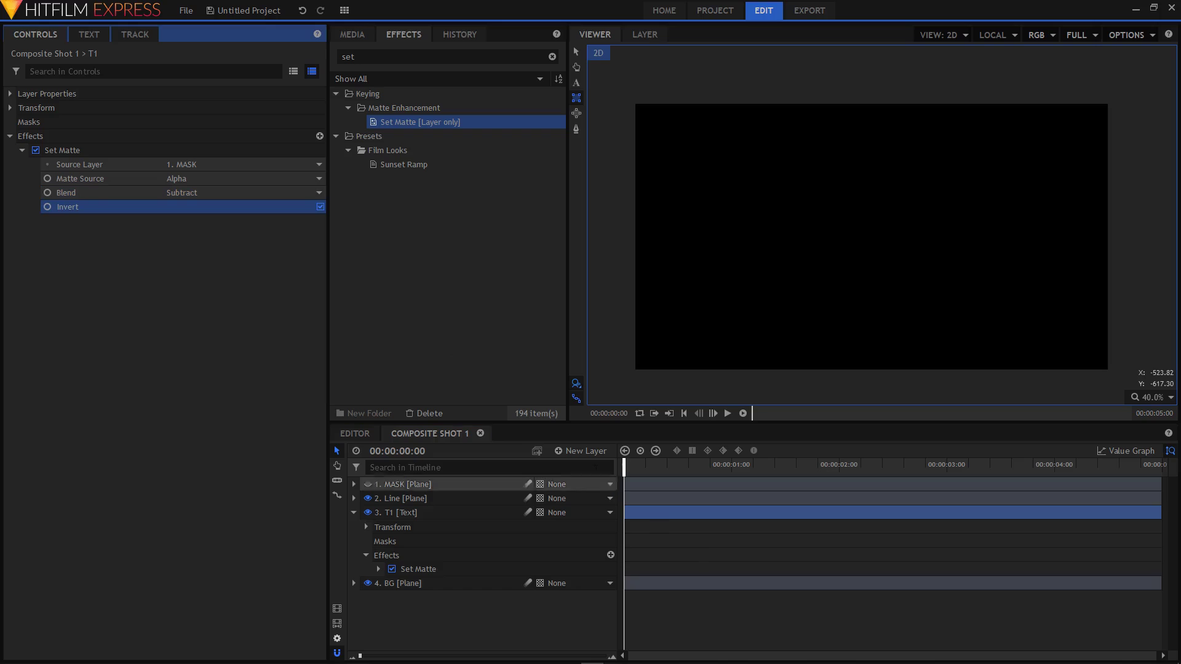
drag(625, 472, 822, 486)
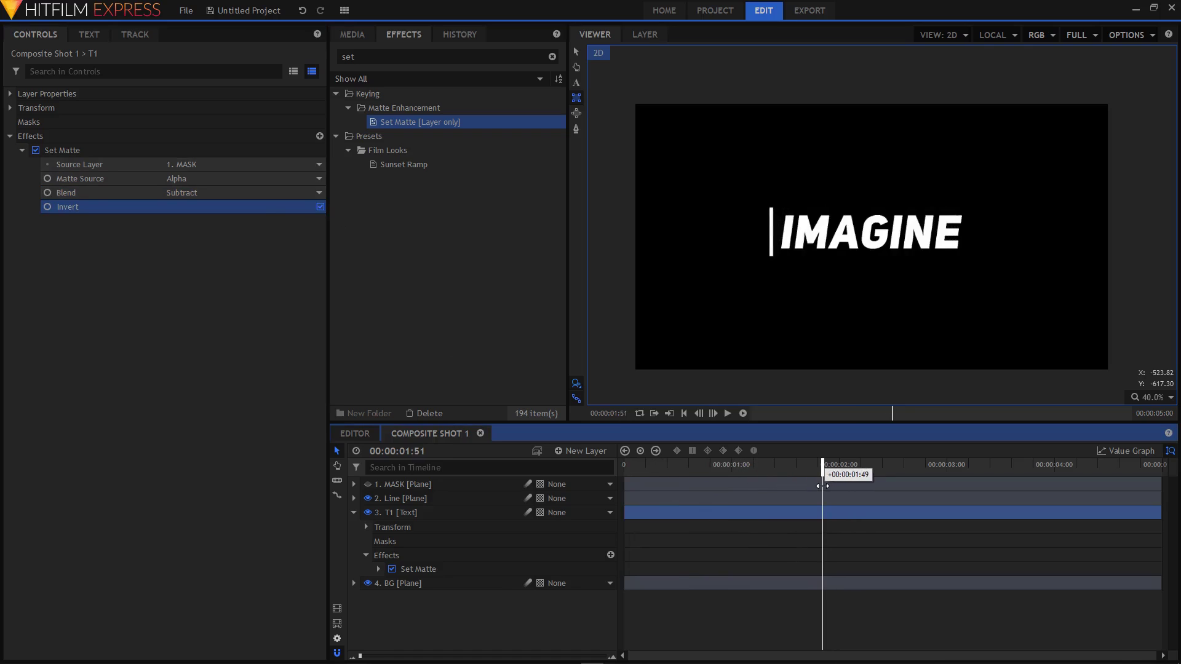
Collapse the T1 text layer and duplicate it.
click(354, 512)
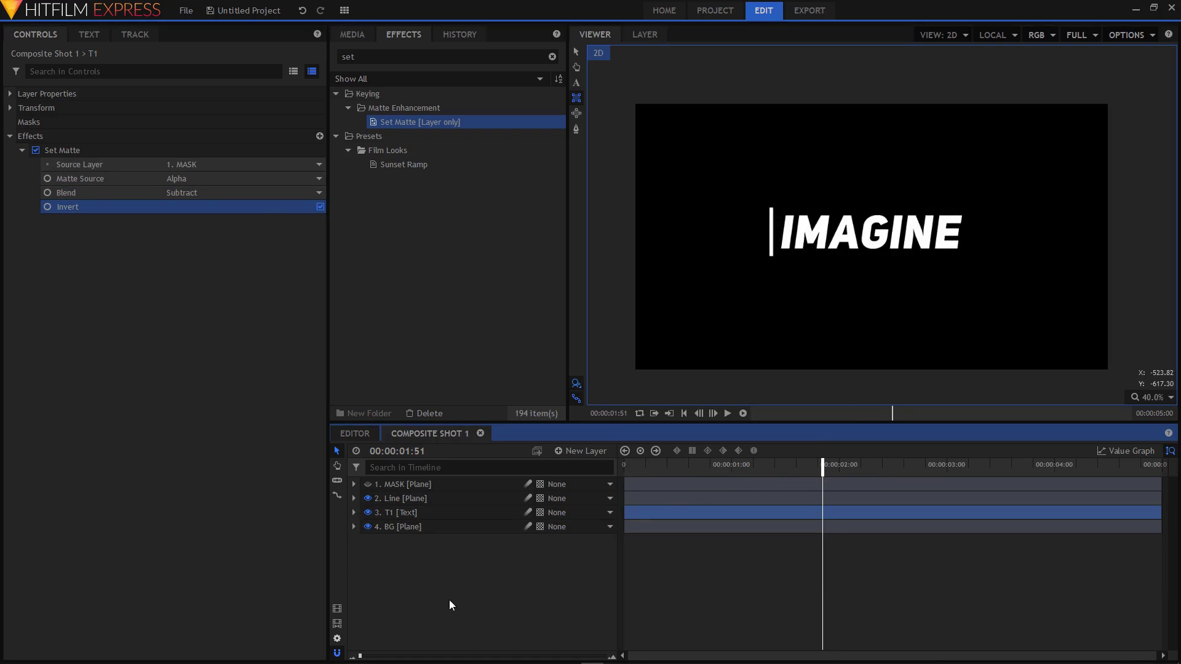
click(424, 514)
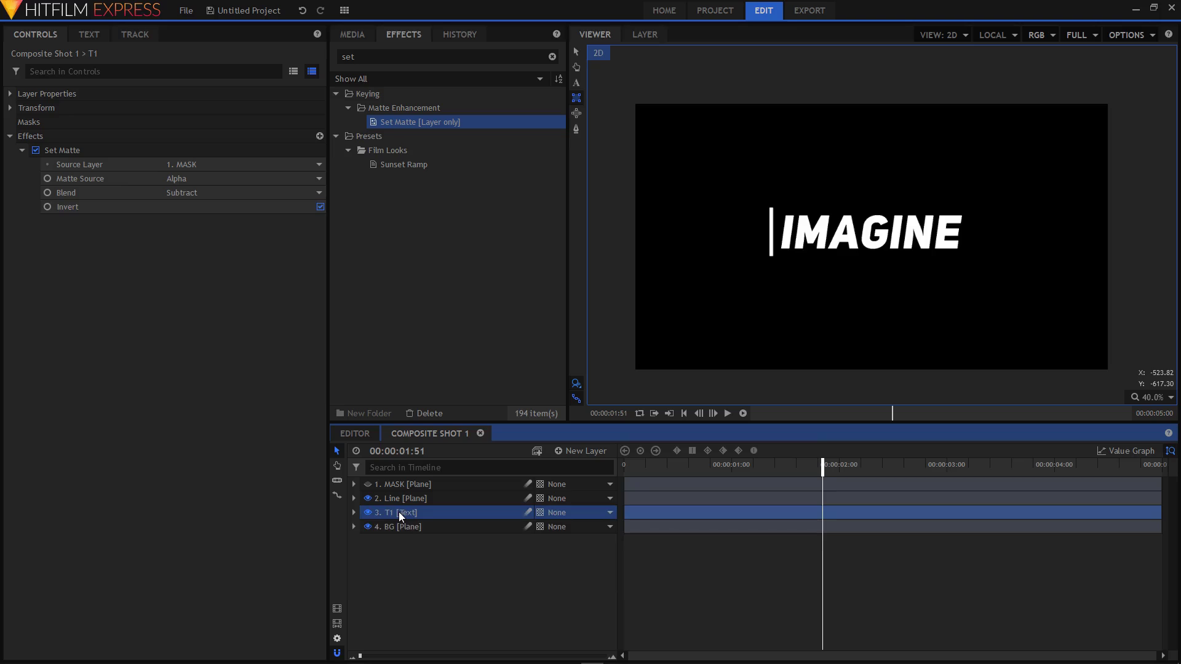
right_click(400, 515)
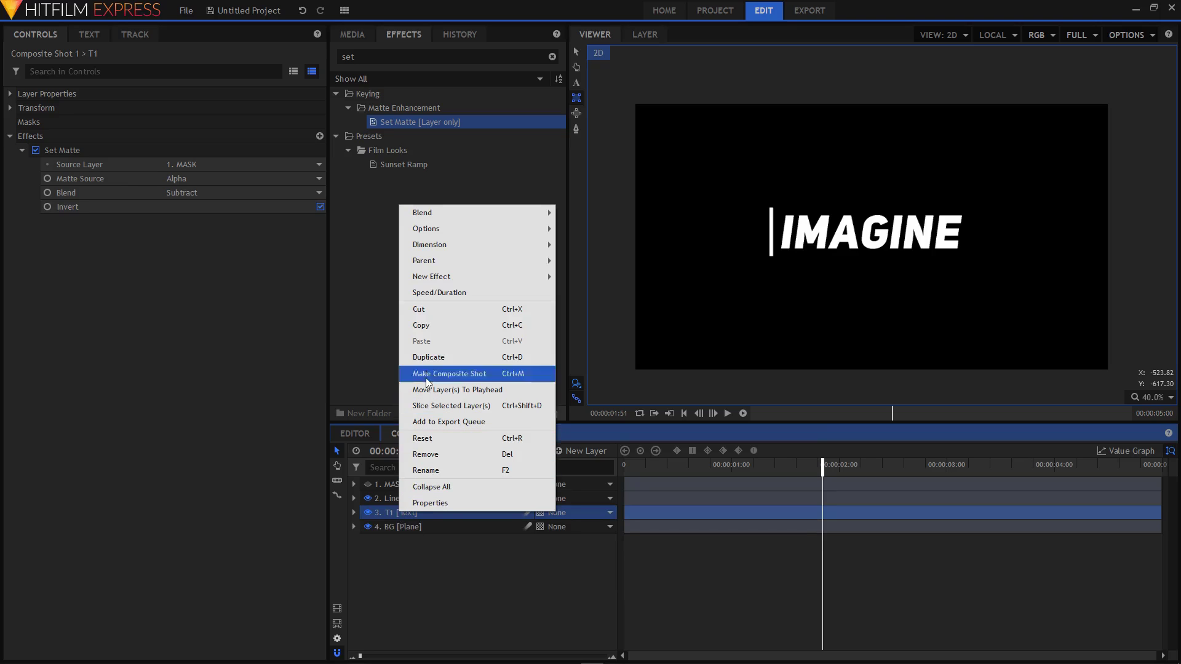
click(429, 358)
Rename the lower T1 text layer as T2 and move it directly above T1.
click(463, 527)
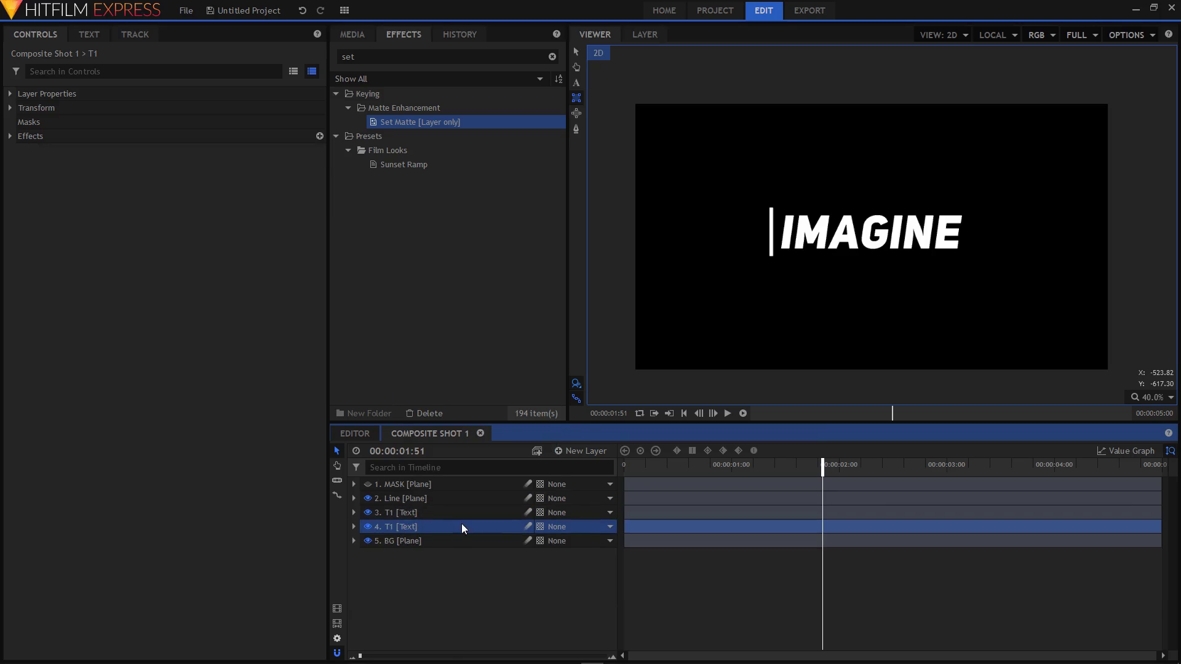
right_click(388, 526)
click(403, 508)
click(382, 528)
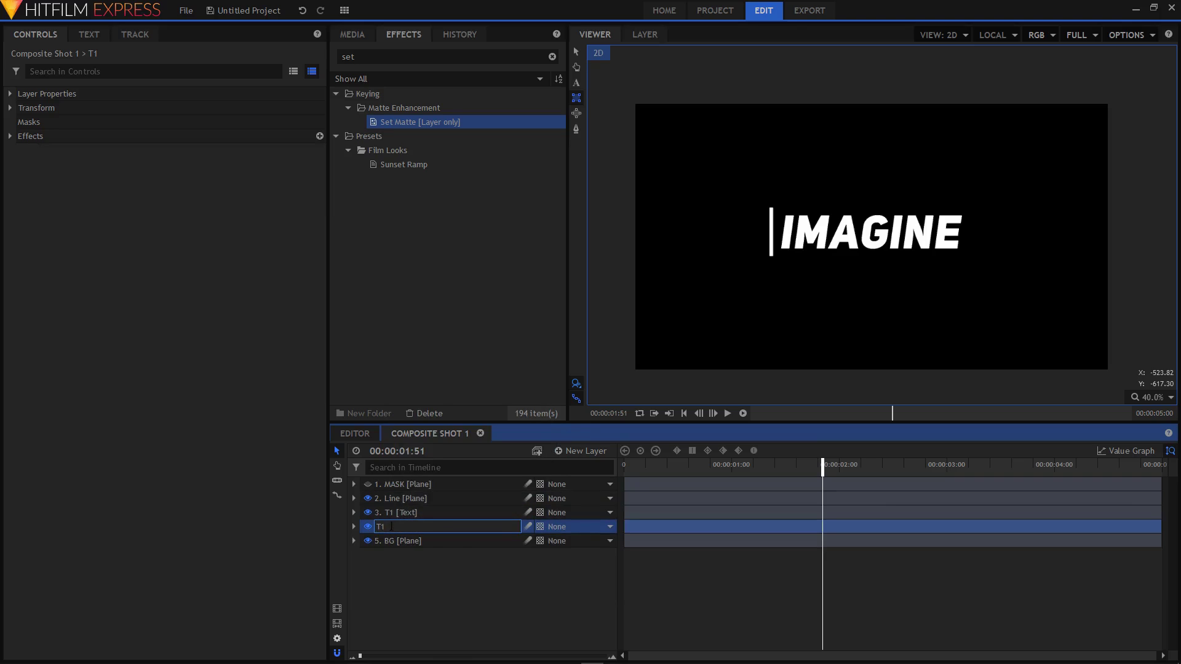
text(2)
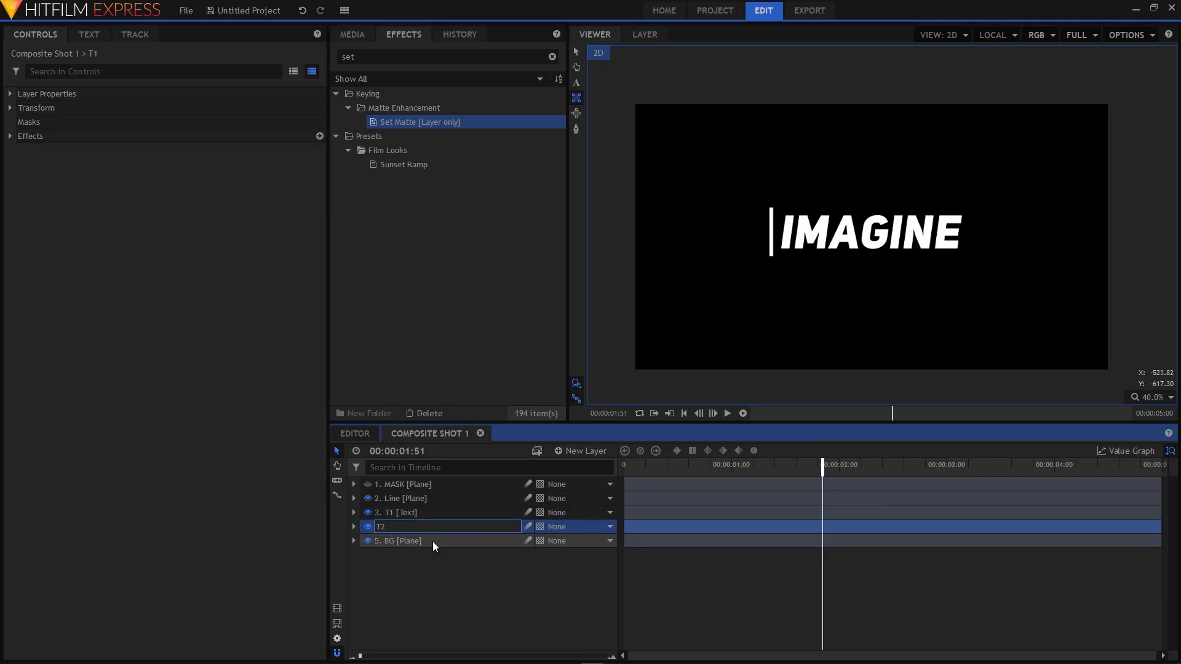
key(Return)
drag(431, 529, 421, 513)
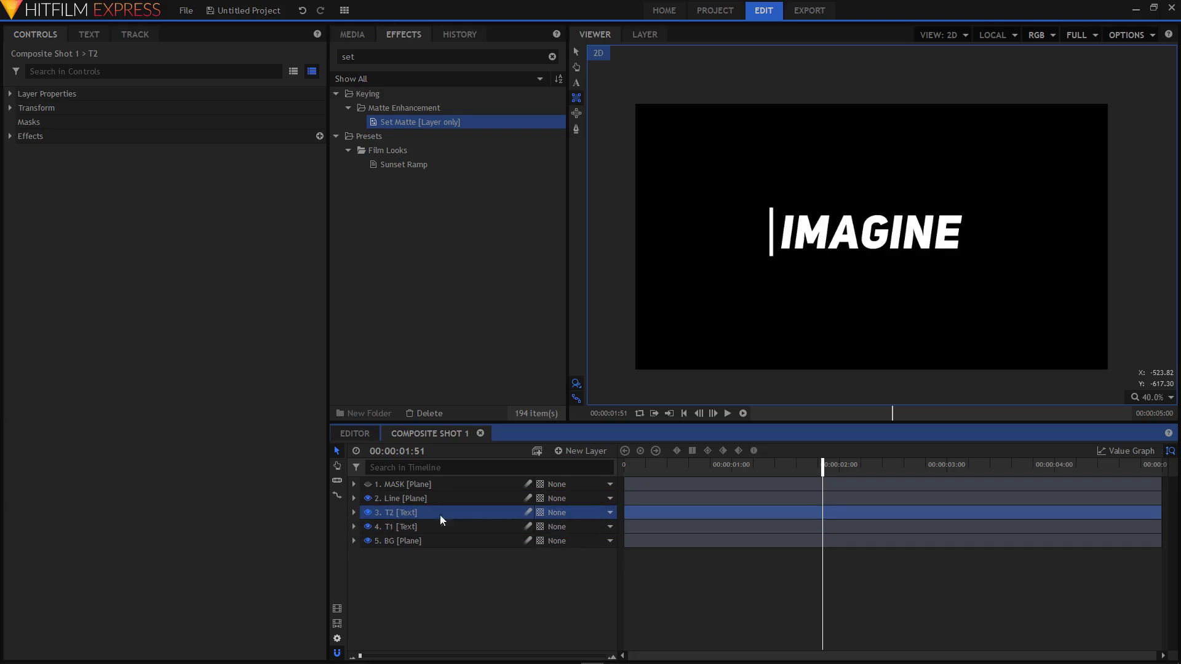
Shift the T2 text layer in time so it starts at the Line mask's 00:00:03:00 Position keyframe.
click(354, 498)
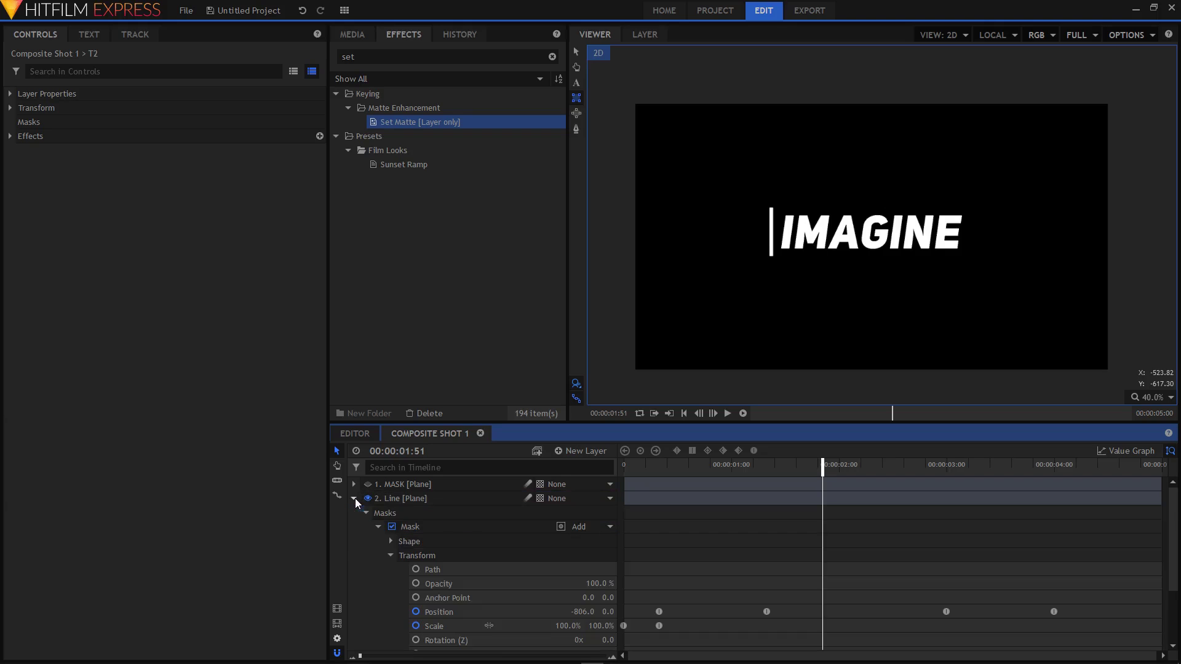
click(946, 612)
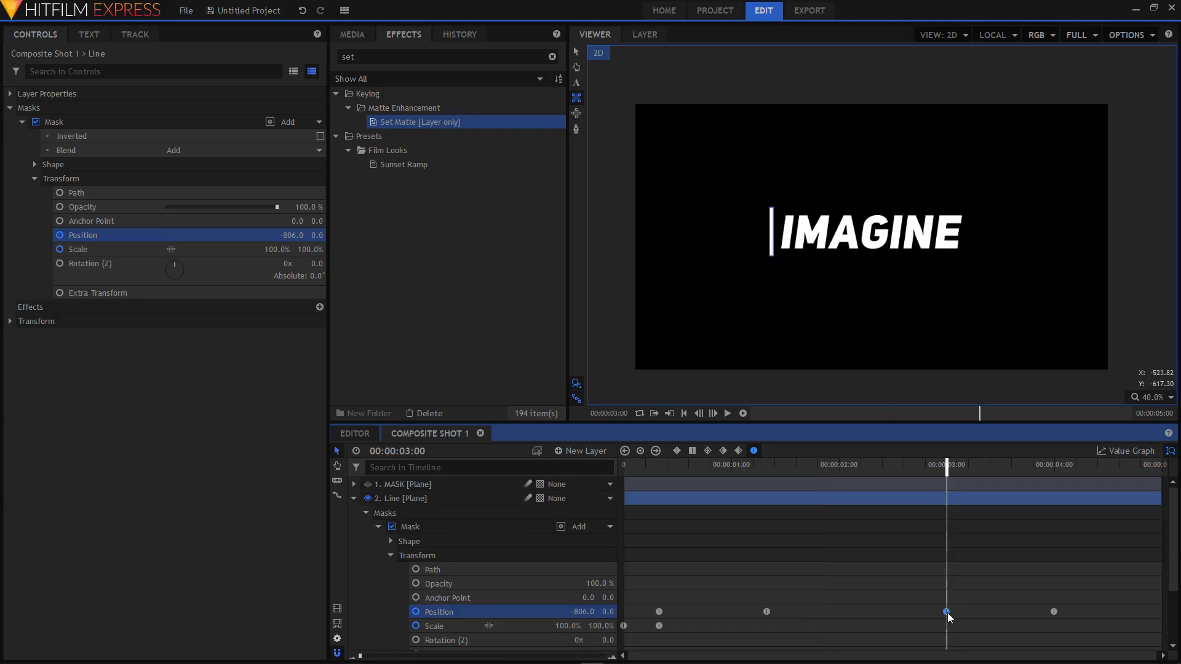
mouse_move(933, 479)
mouse_down()
mouse_move(1061, 488)
mouse_move(941, 486)
mouse_up()
click(946, 612)
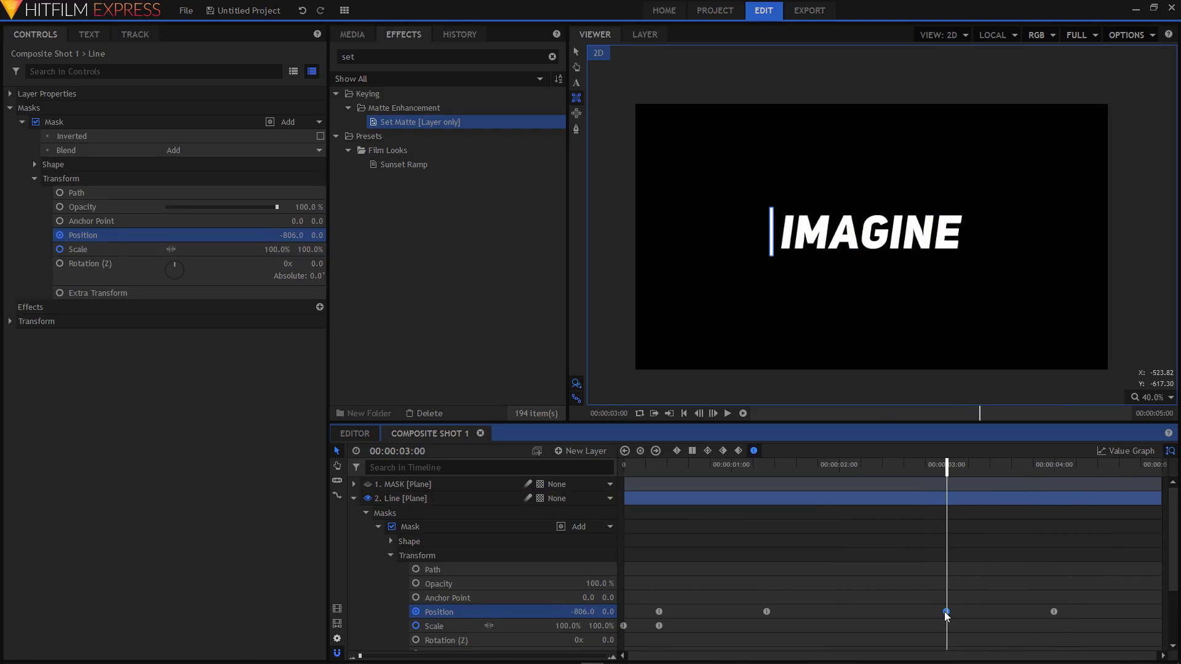
click(355, 499)
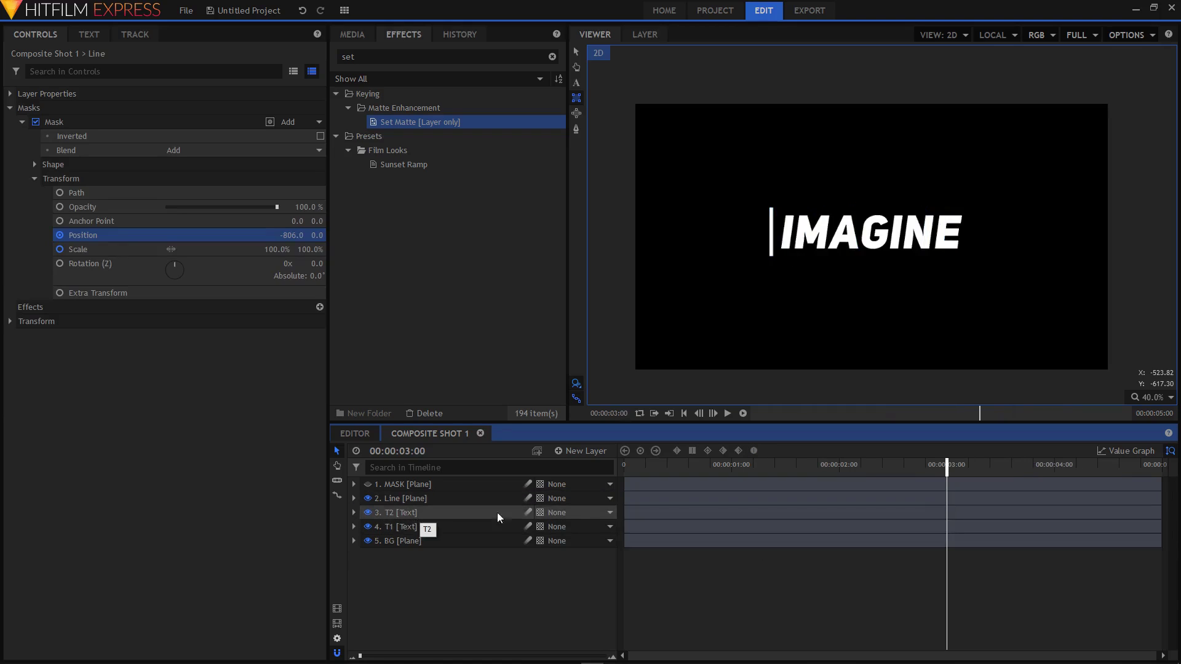
drag(628, 514, 952, 522)
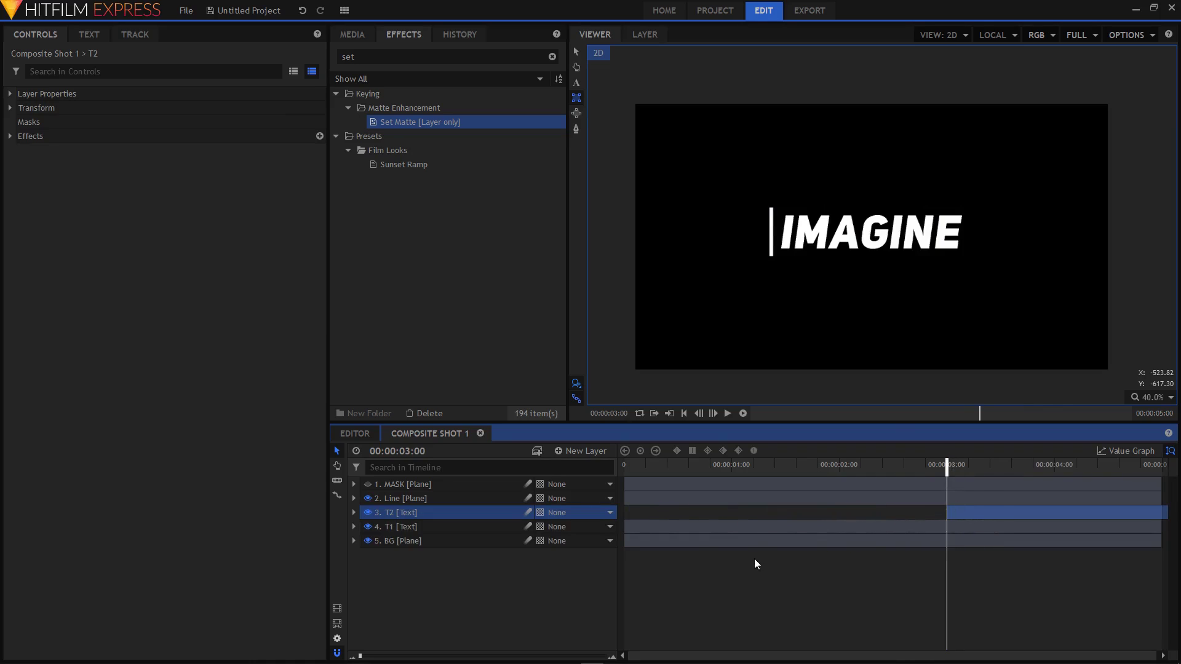
Create a new 1920 × 1080 plane layer named MASK 2.
click(584, 453)
click(584, 467)
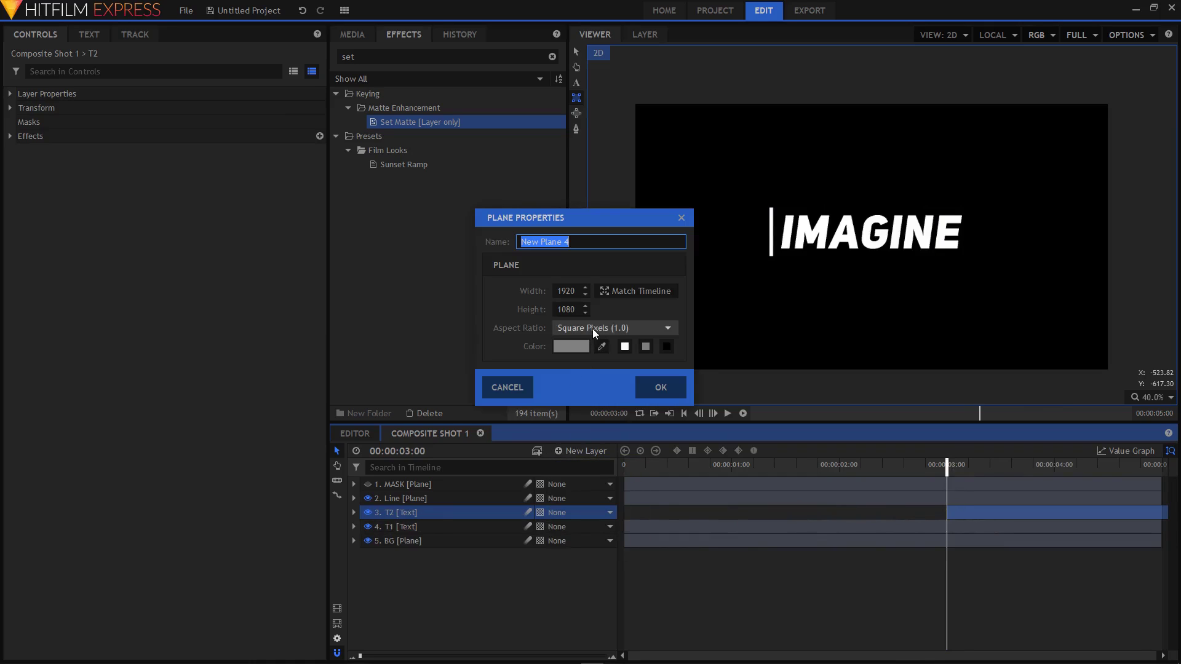
text(MASK 2)
click(662, 390)
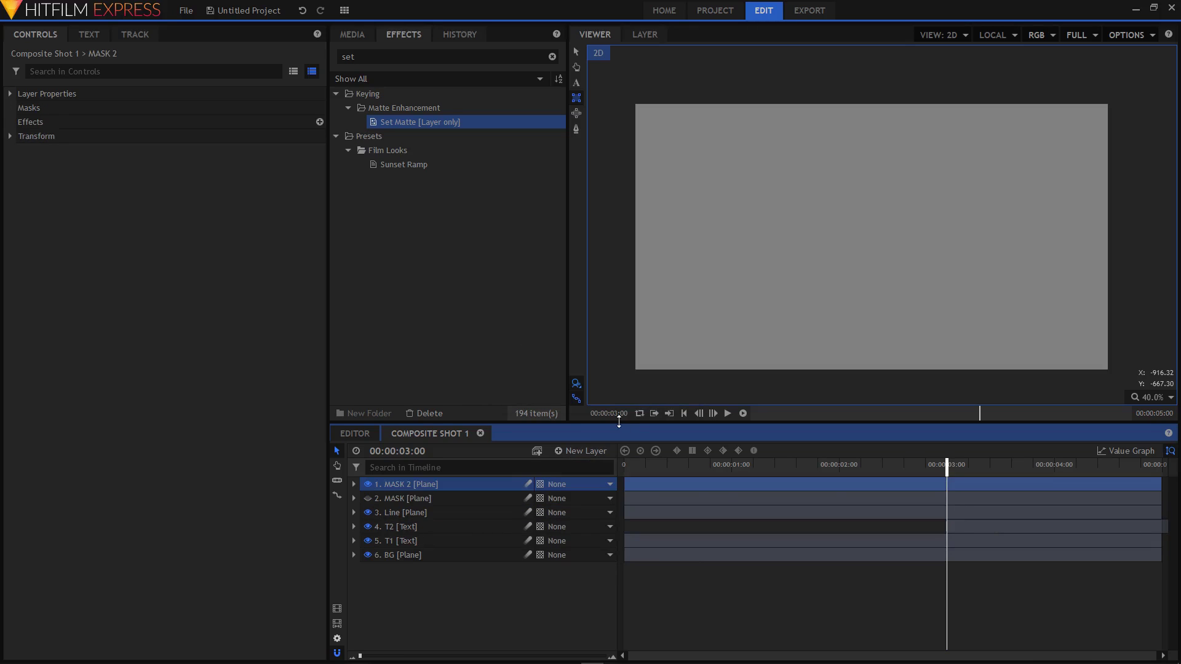
Copy the last two Position keyframes of the Line layer's mask and paste them onto MASK 2's Position at 00:00:03:00.
click(353, 513)
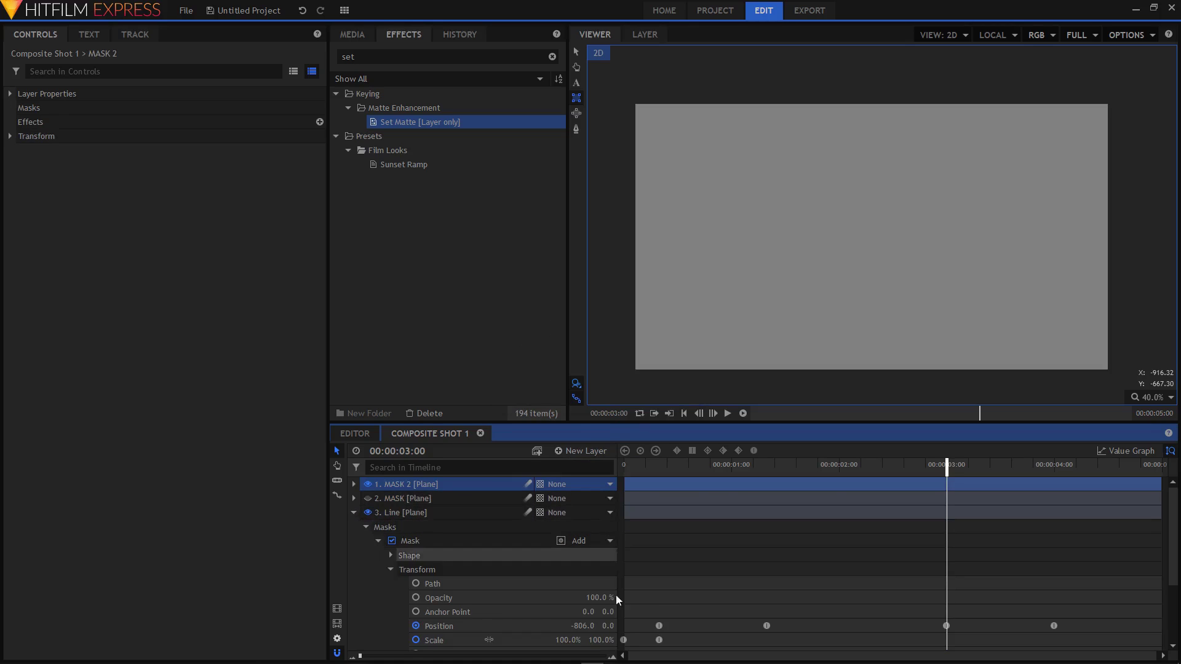
click(938, 617)
drag(939, 618, 1073, 632)
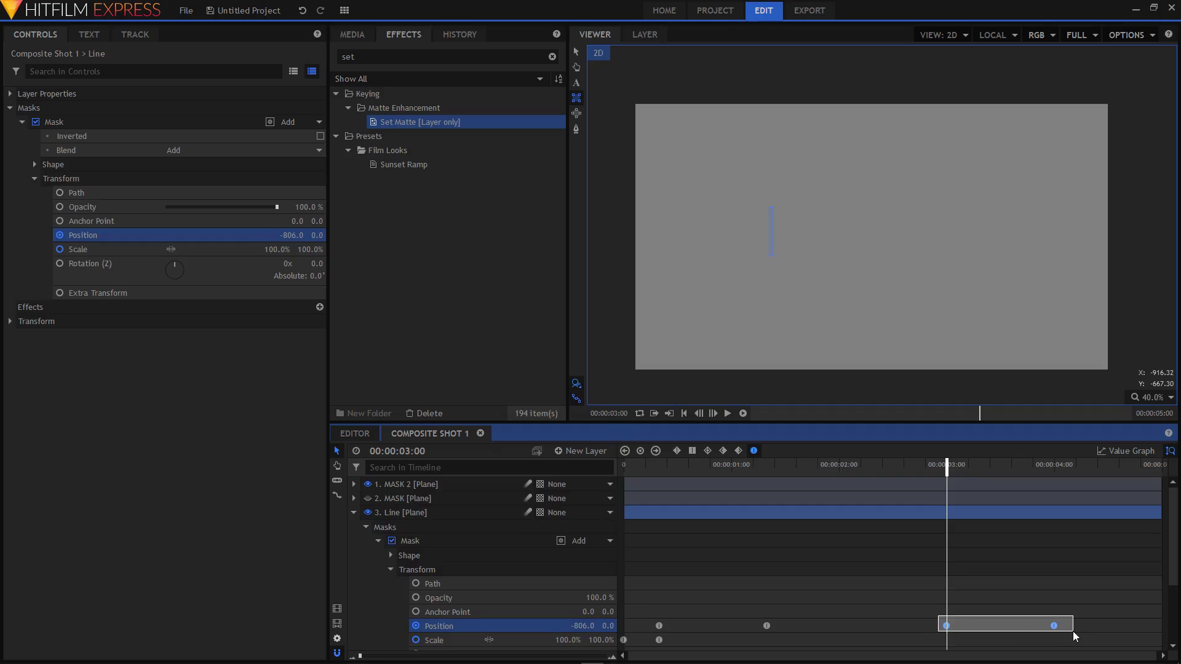
right_click(1053, 624)
click(1079, 565)
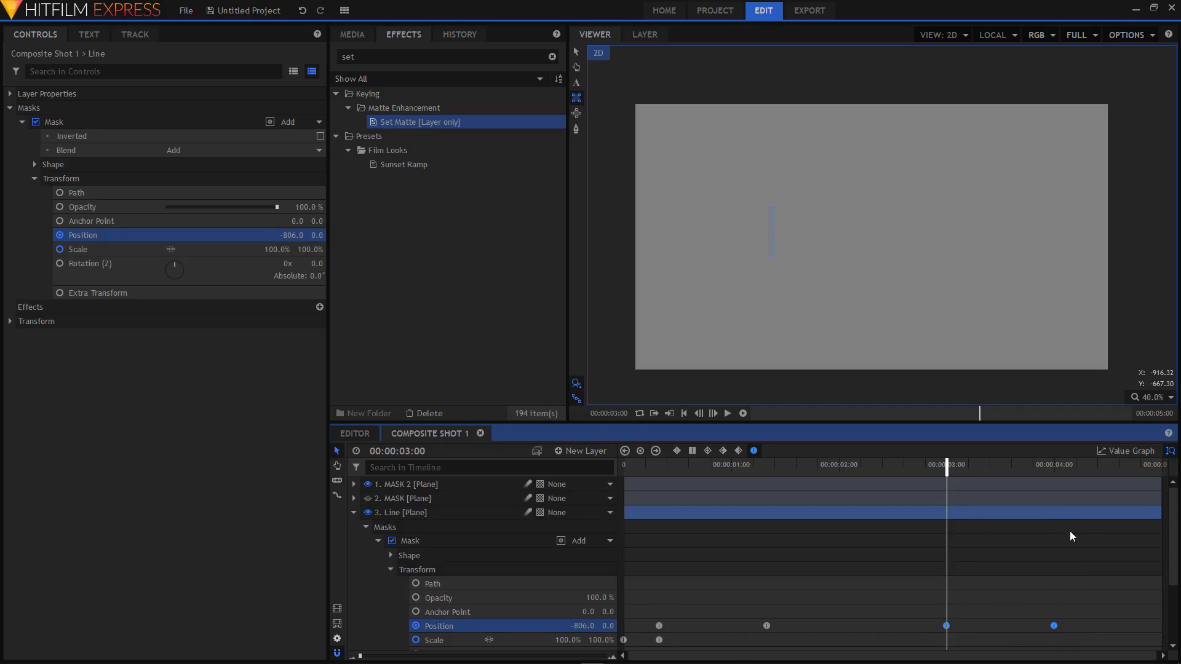
click(354, 512)
click(354, 484)
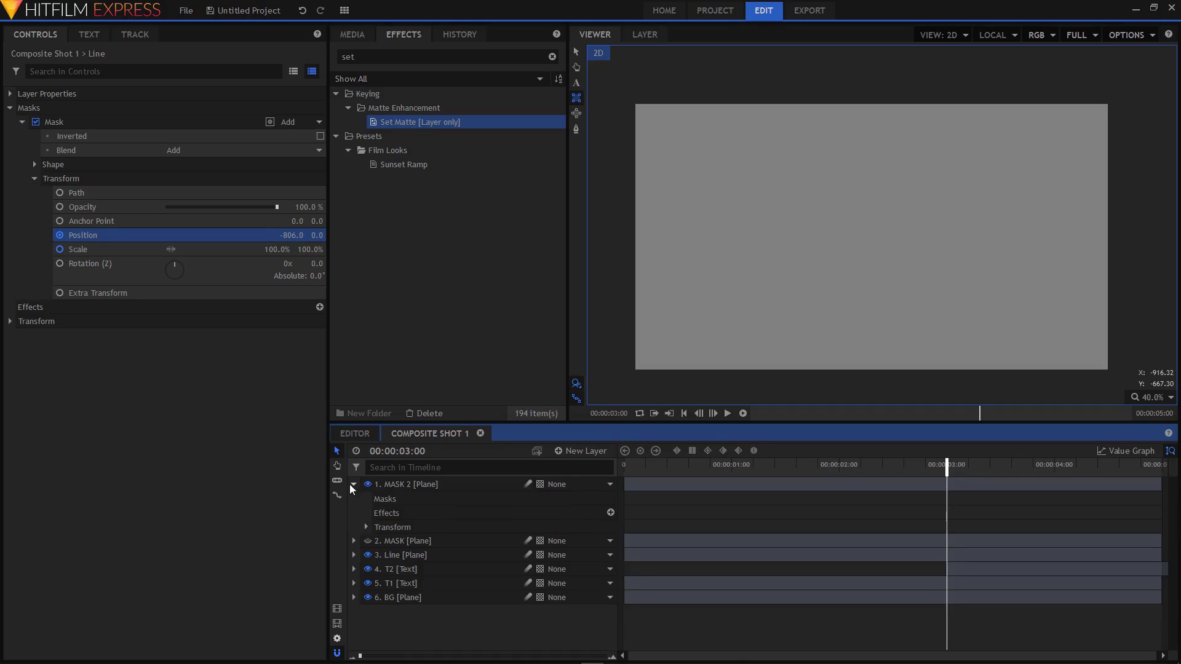
click(366, 527)
click(430, 570)
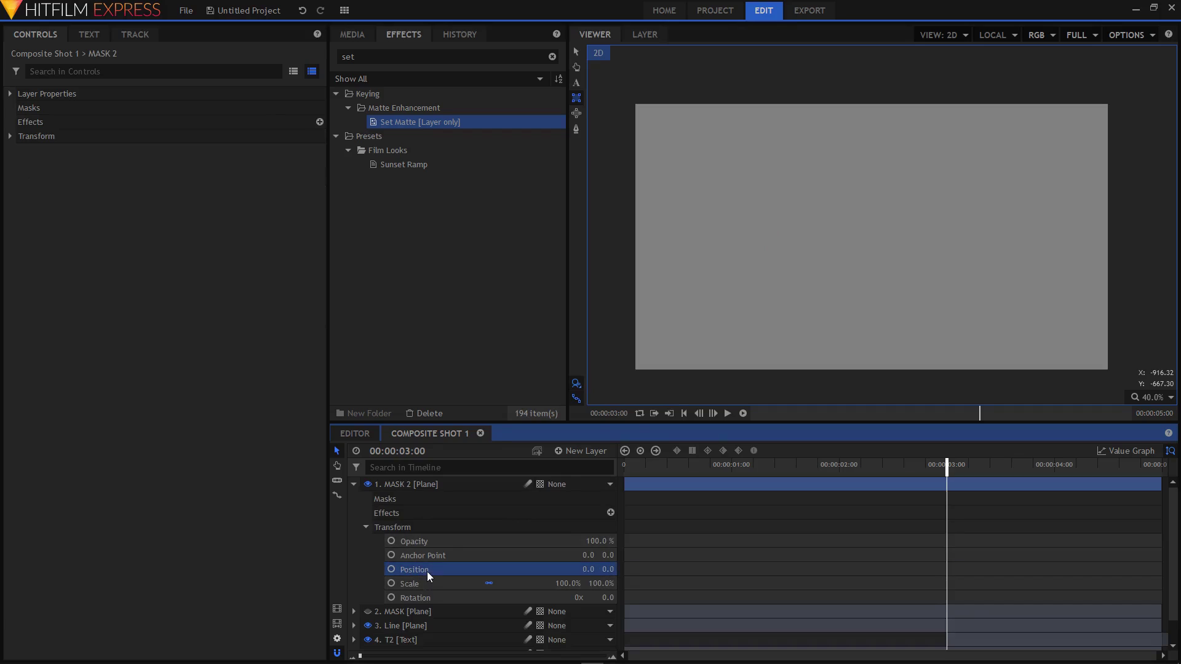
right_click(485, 567)
click(507, 606)
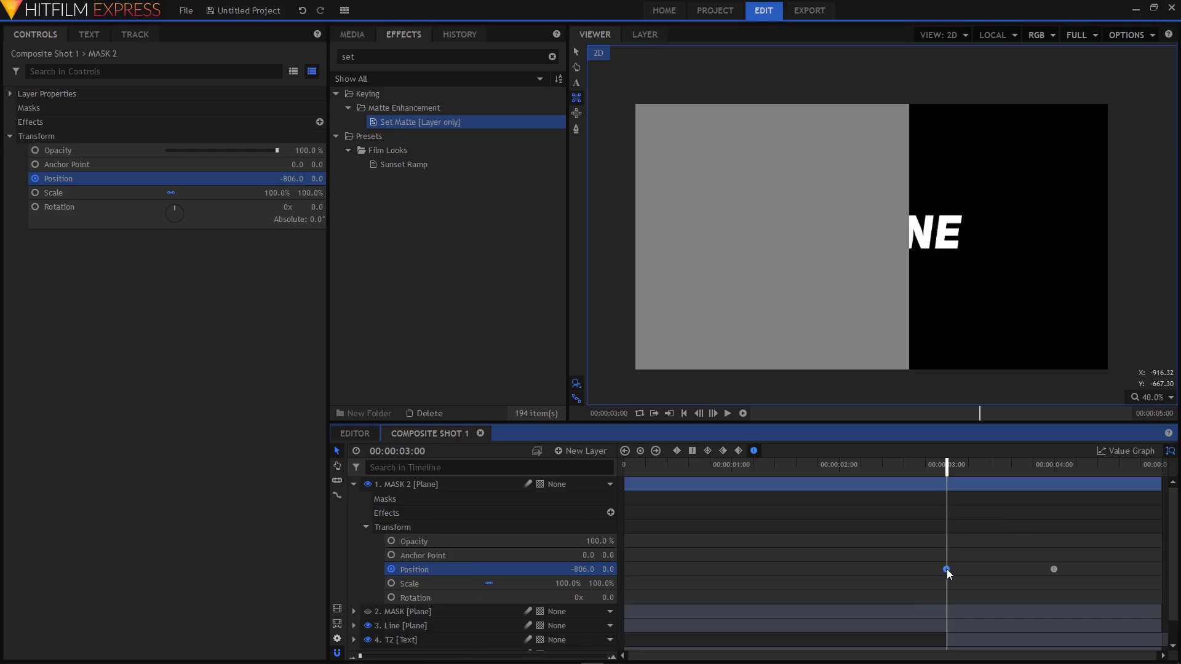
Set MASK 2's horizontal Position to 555 at the 00:00:03:00 keyframe and 1361 at the 00:00:04:00 keyframe.
drag(583, 569, 650, 569)
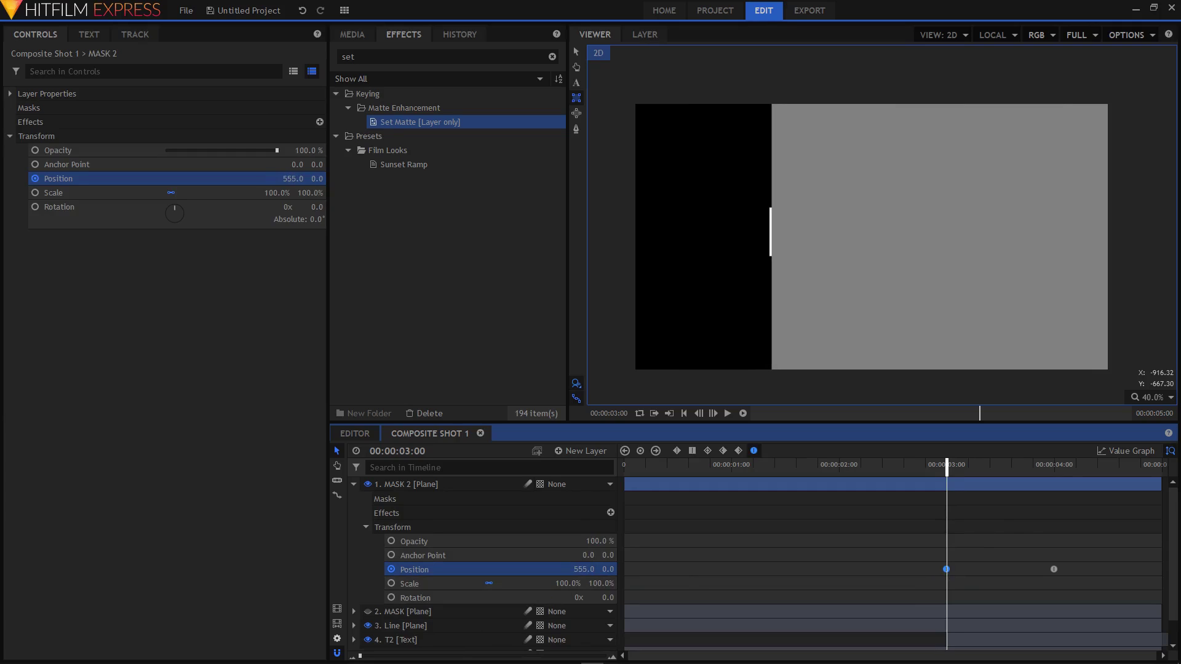
click(1053, 569)
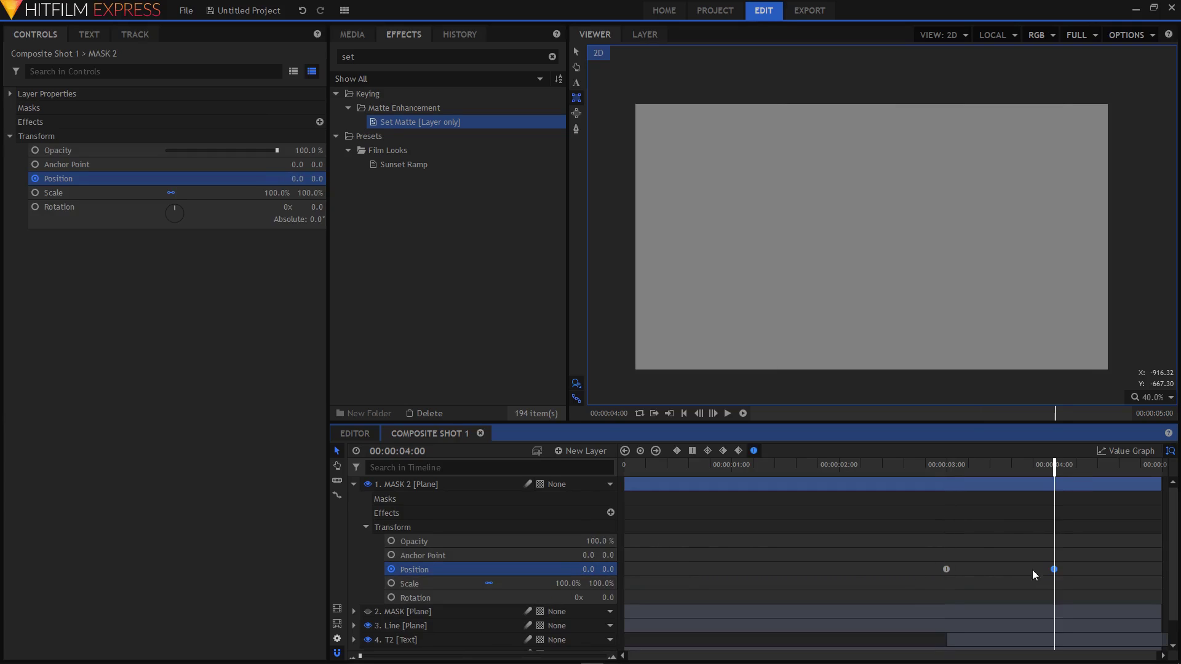
drag(588, 570, 646, 570)
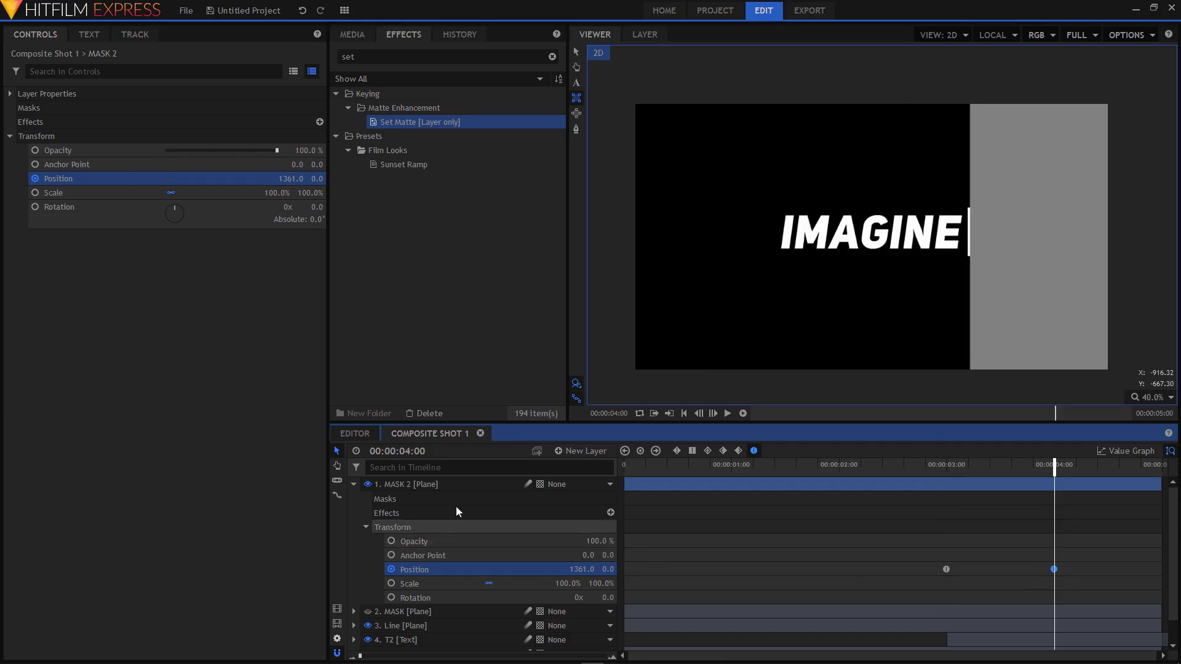
Hide the MASK 2 layer and apply a new Set Matte effect to the T2 text layer.
click(354, 484)
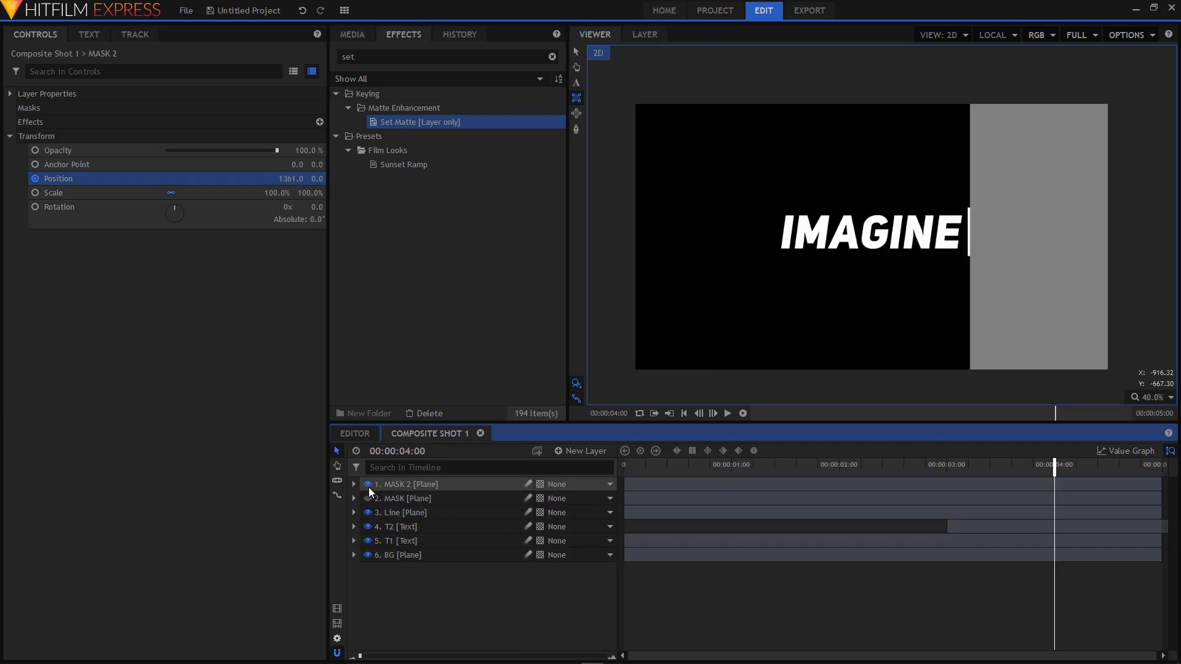
click(367, 485)
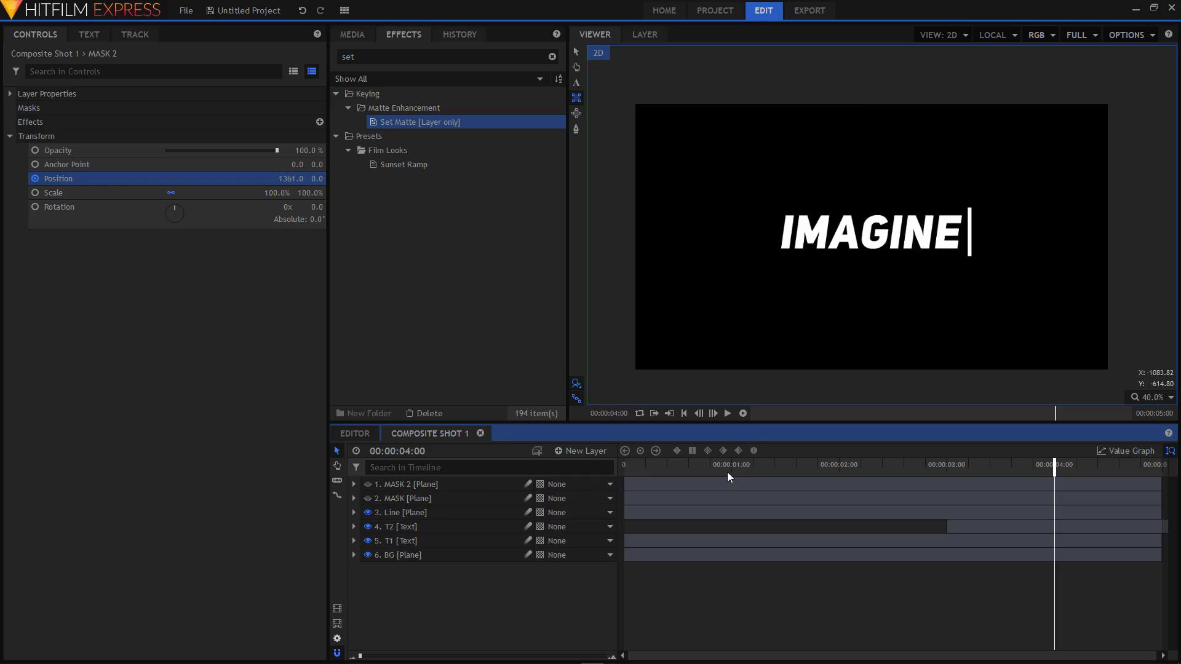
drag(426, 120, 422, 526)
Search the effects for "fill" and apply Fill Color to the T2 text layer.
double_click(390, 55)
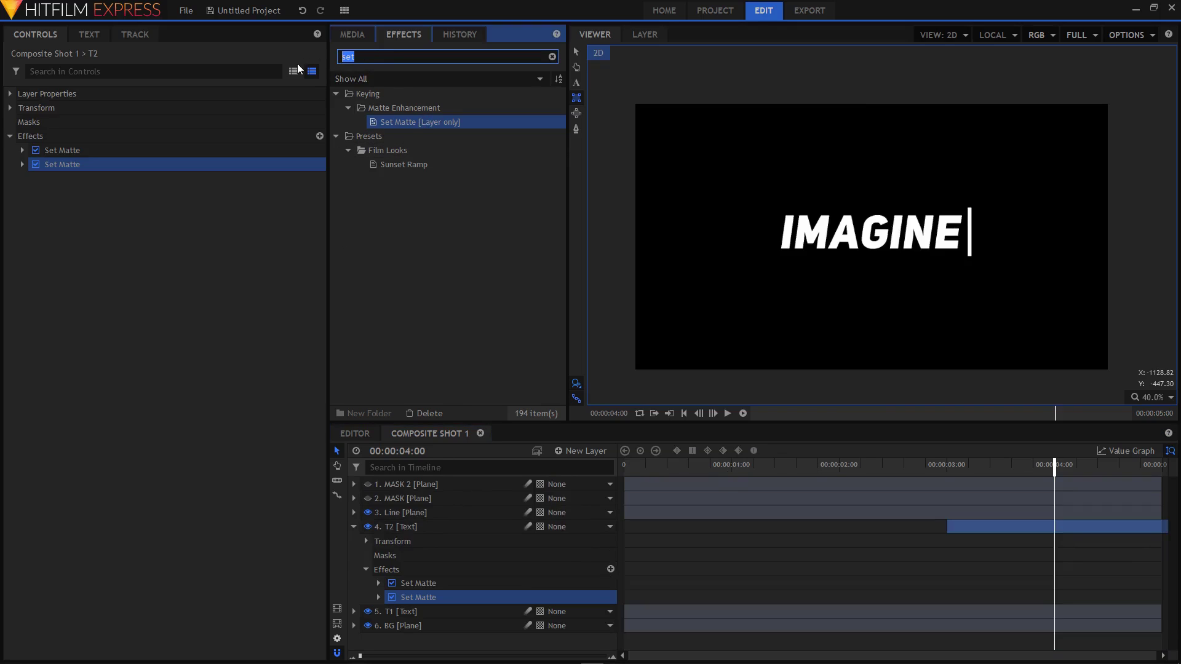
text(fill)
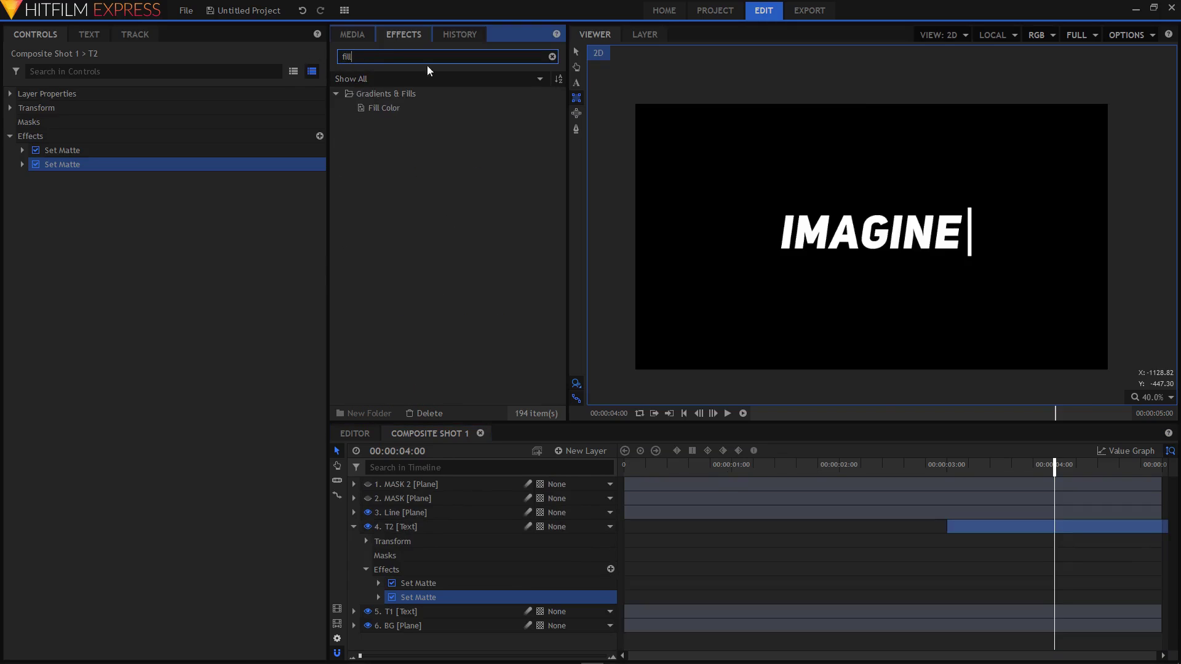
drag(393, 108, 399, 532)
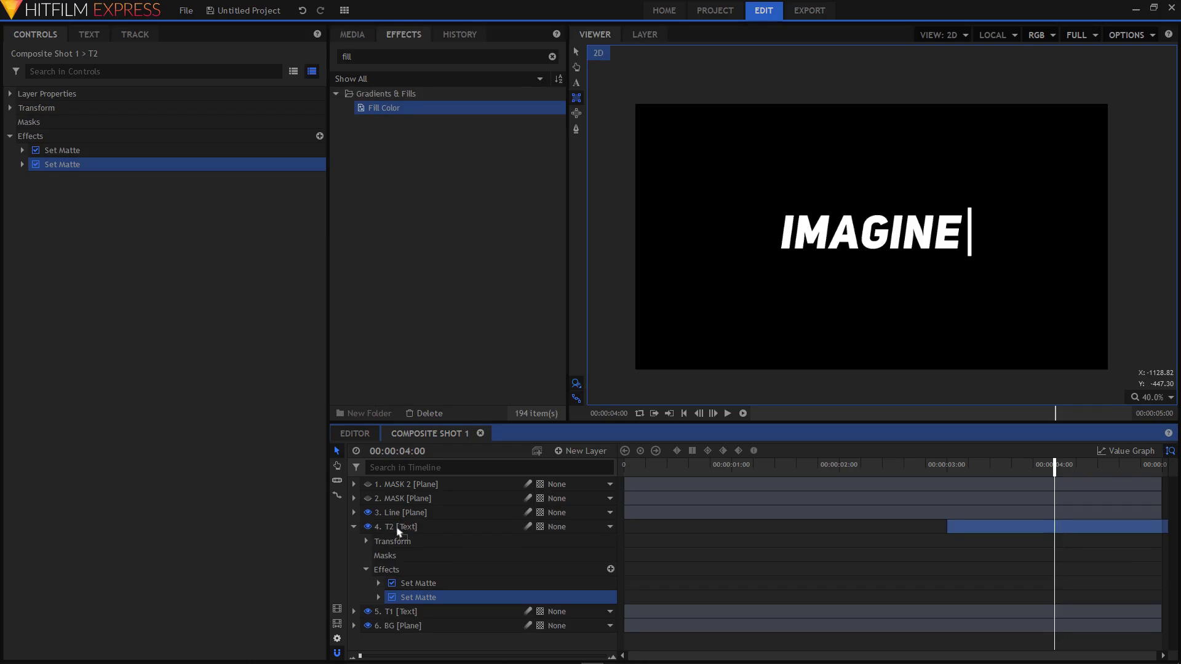
drag(398, 529, 400, 524)
Delete the upper, duplicated Set Matte effect from T2 and collapse the layer.
click(420, 584)
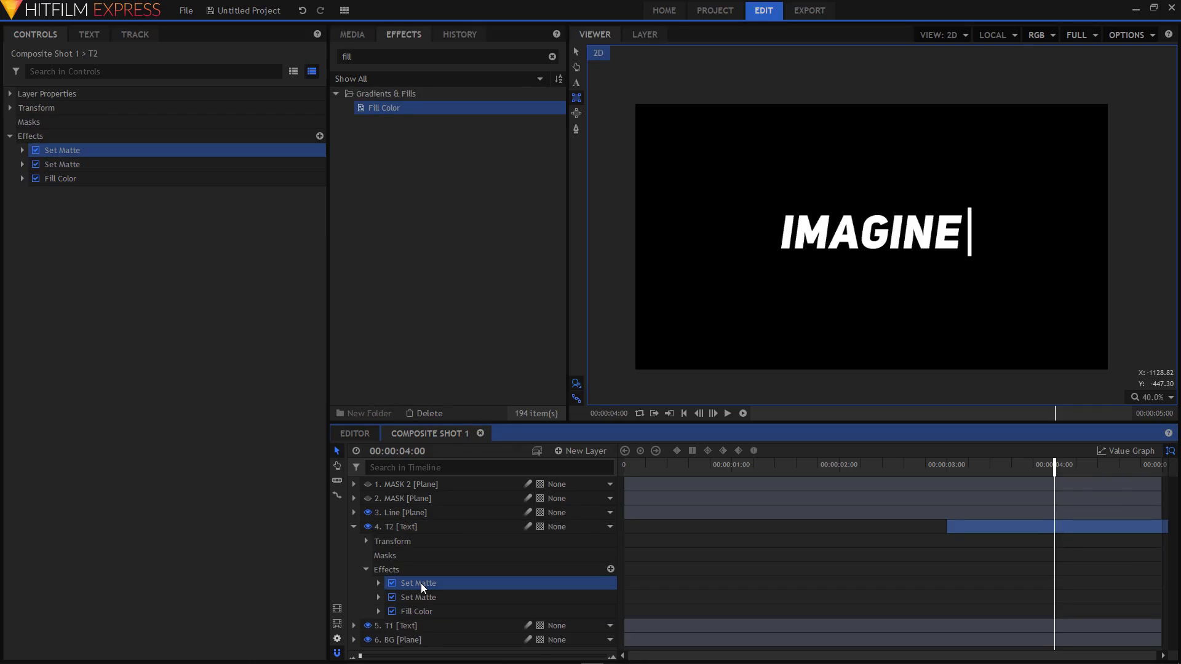
key(Delete)
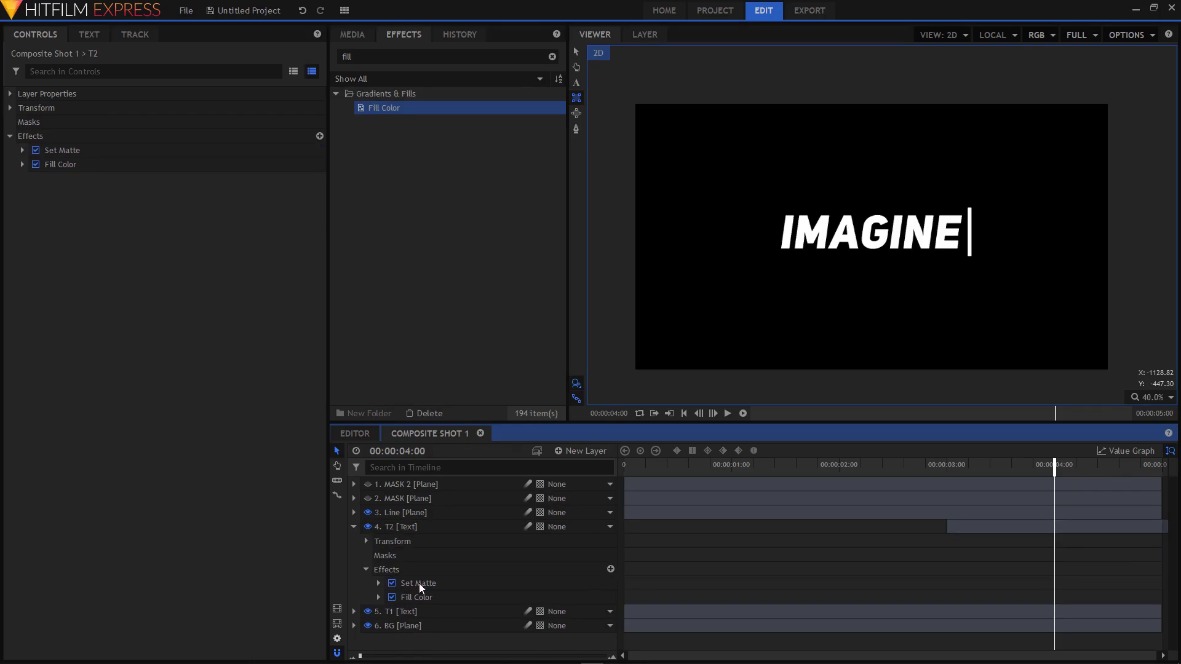
click(353, 527)
click(413, 525)
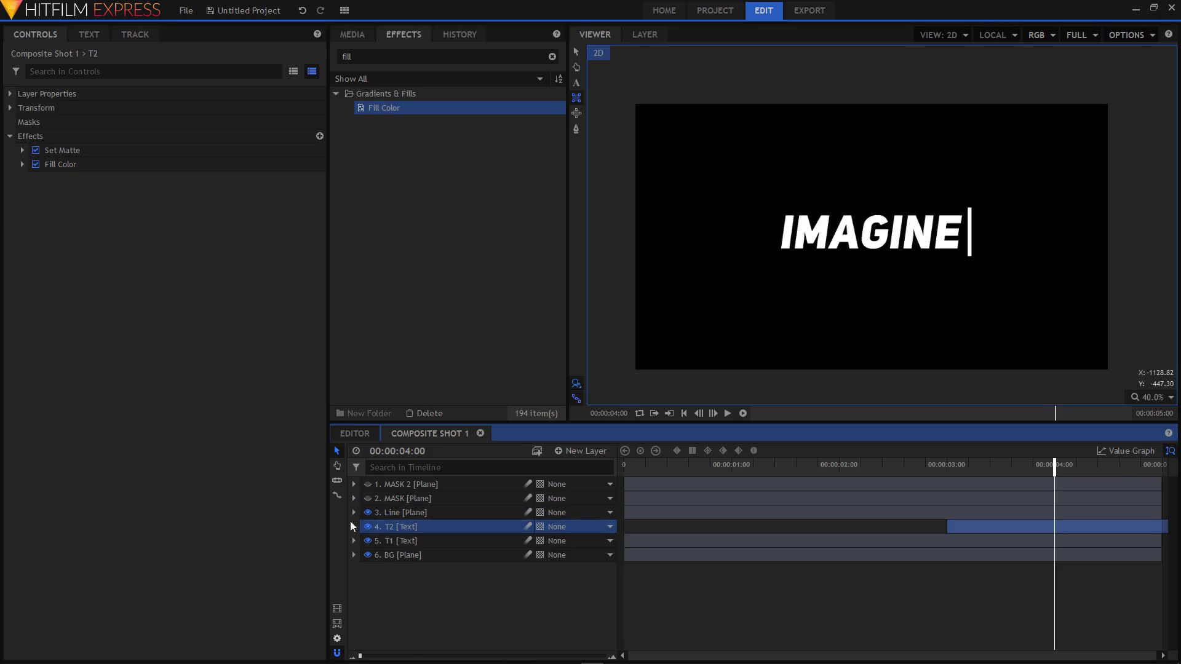
Set T2's Fill Color effect to red (255, 0, 0) with Blend Amount at 100%.
click(64, 165)
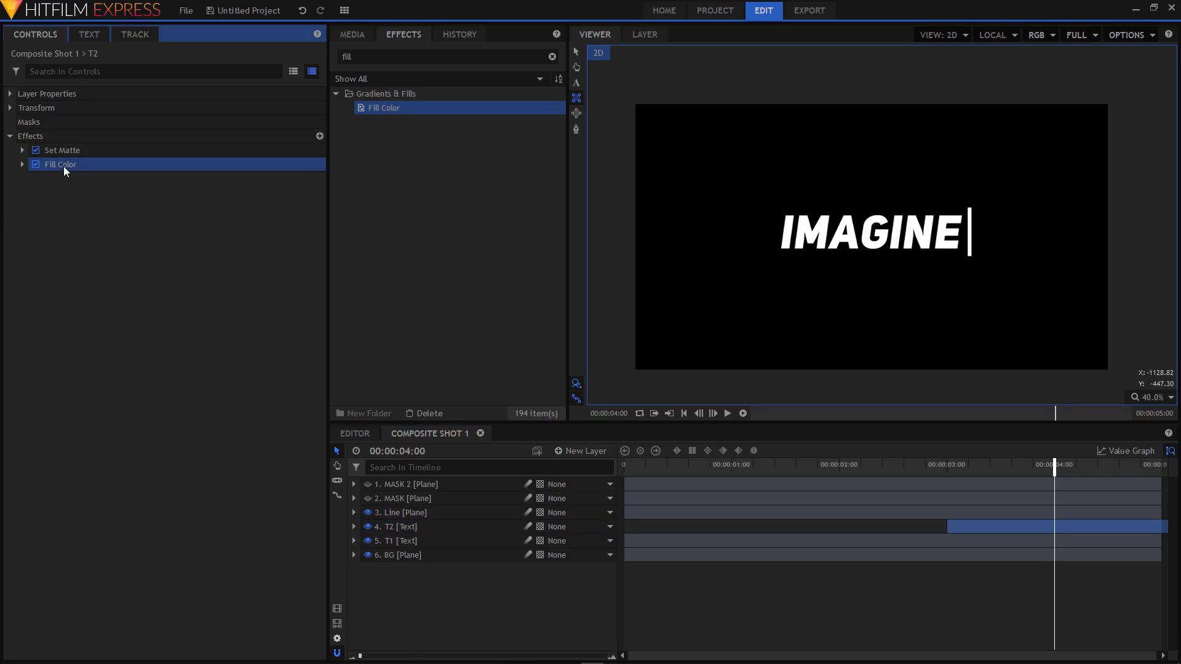
click(22, 164)
click(282, 195)
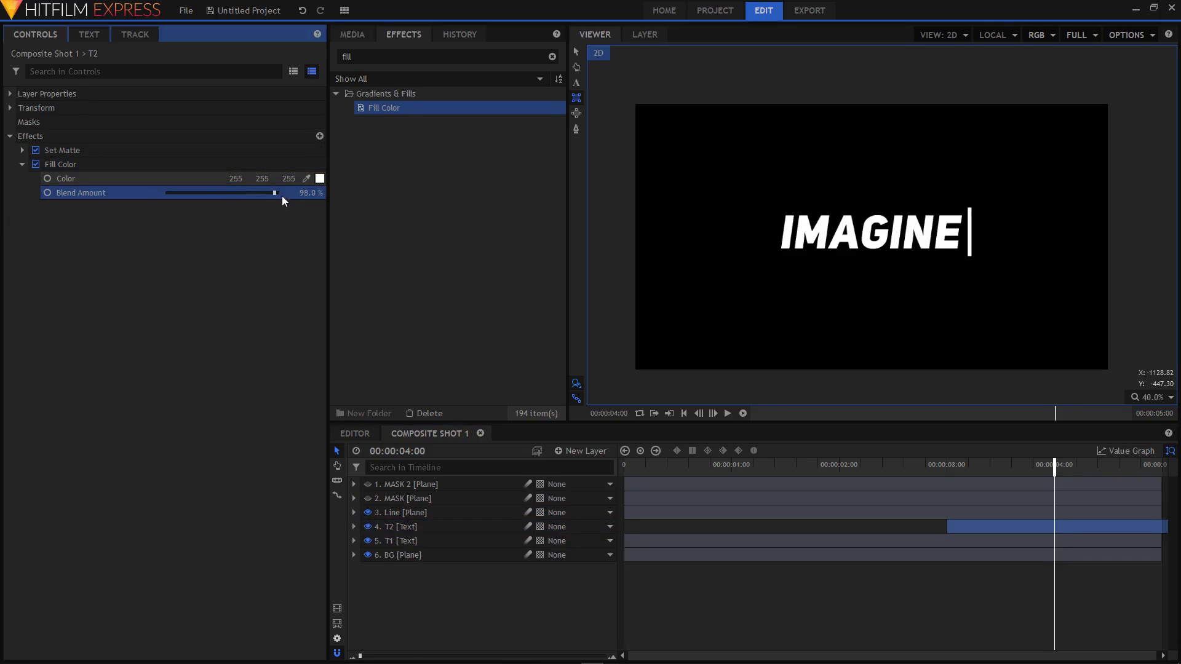
click(319, 178)
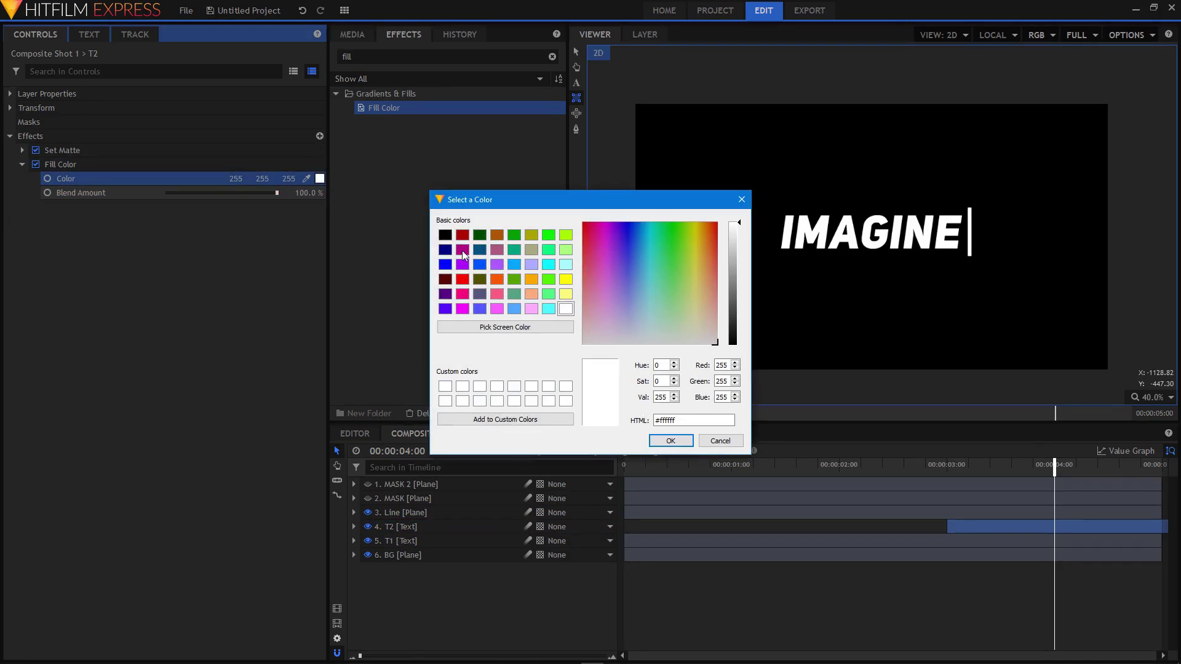
click(462, 279)
click(673, 439)
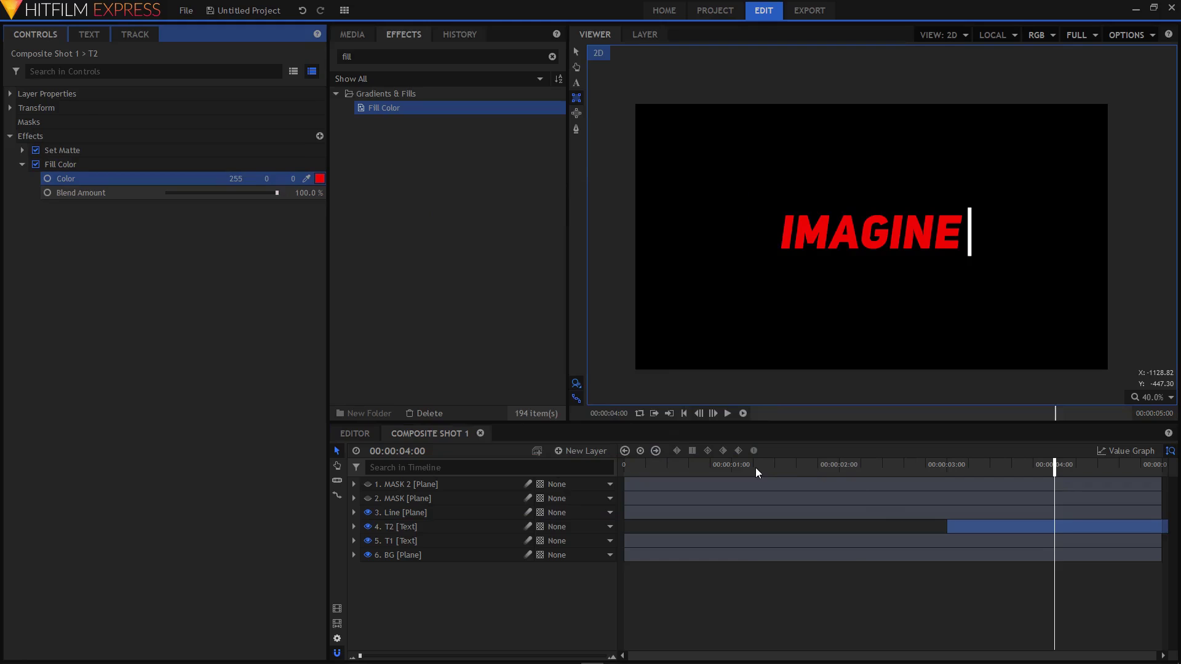
click(23, 164)
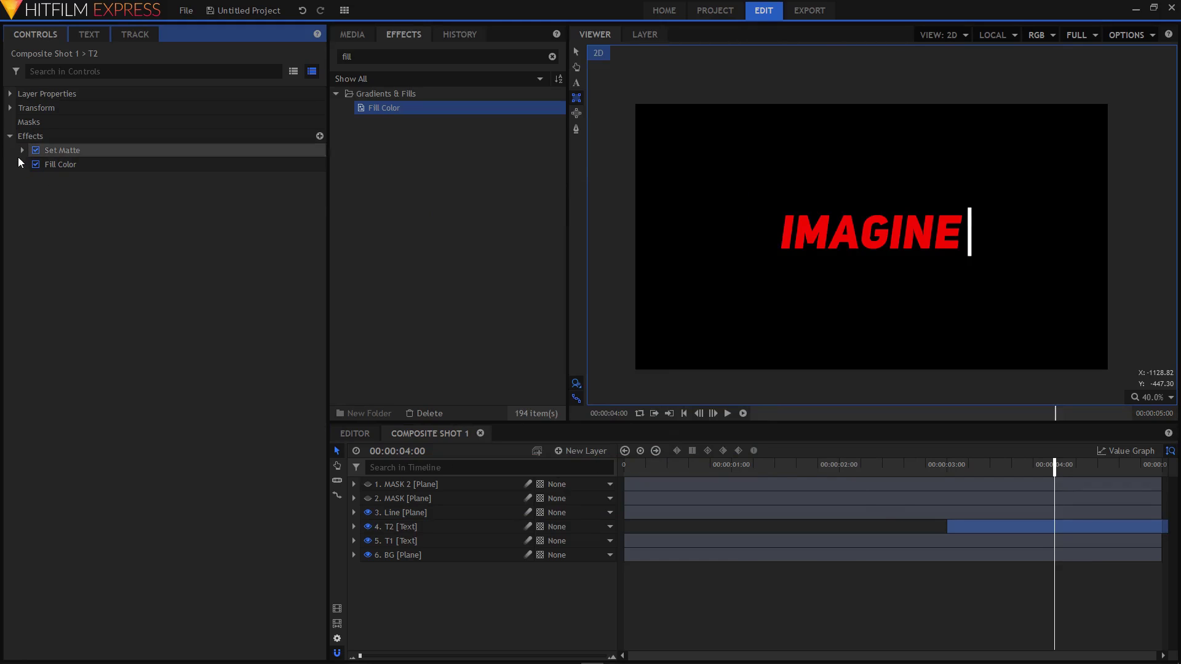
Set the Source Layer of T2's Set Matte effect to MASK 2 and its Blend to Subtract.
click(22, 151)
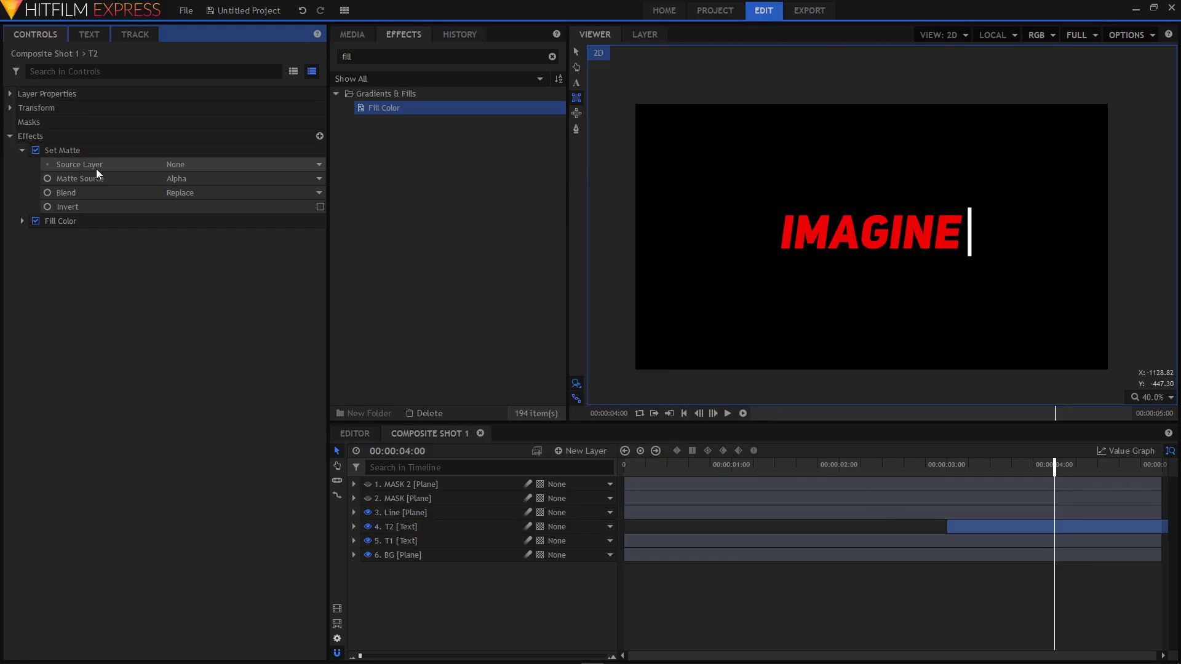
click(209, 165)
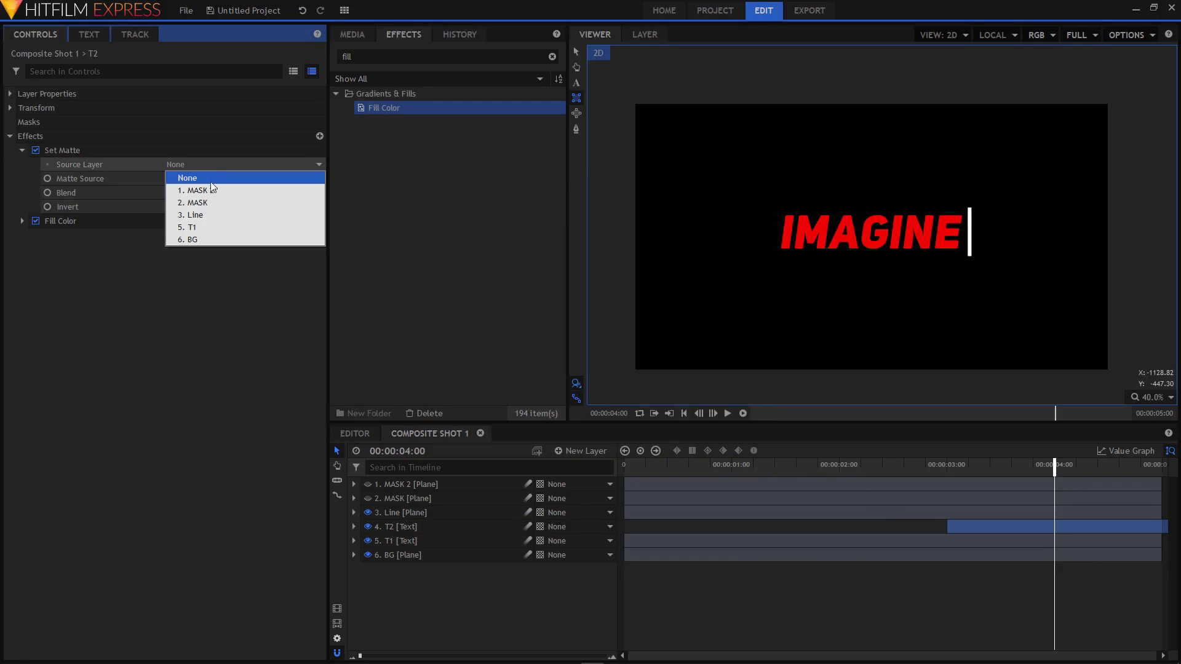
click(212, 187)
click(200, 192)
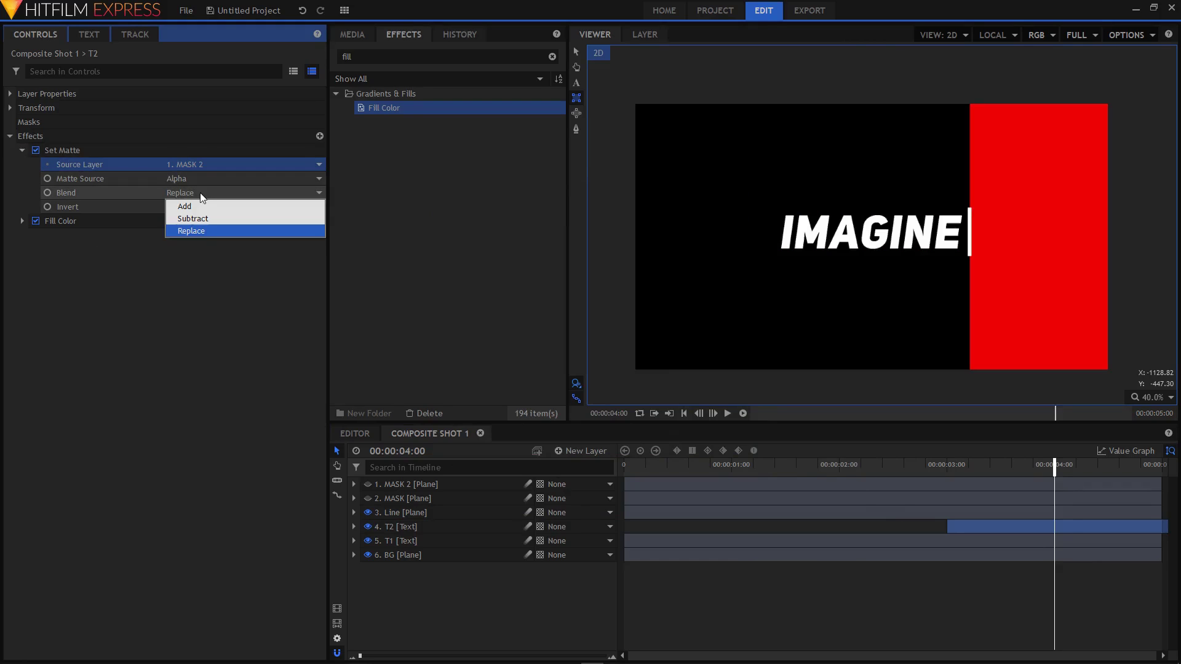
click(201, 220)
Play the animation from 00:00:00:00 to review it, and replay it with looping turned on.
drag(679, 467, 618, 494)
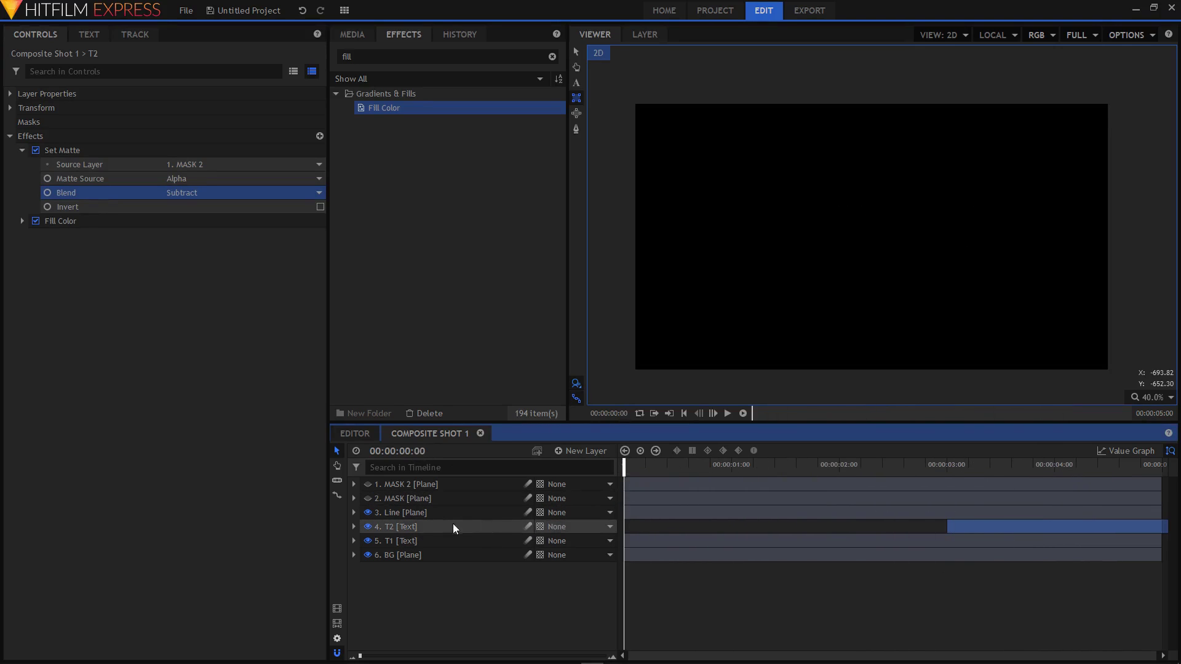
click(392, 511)
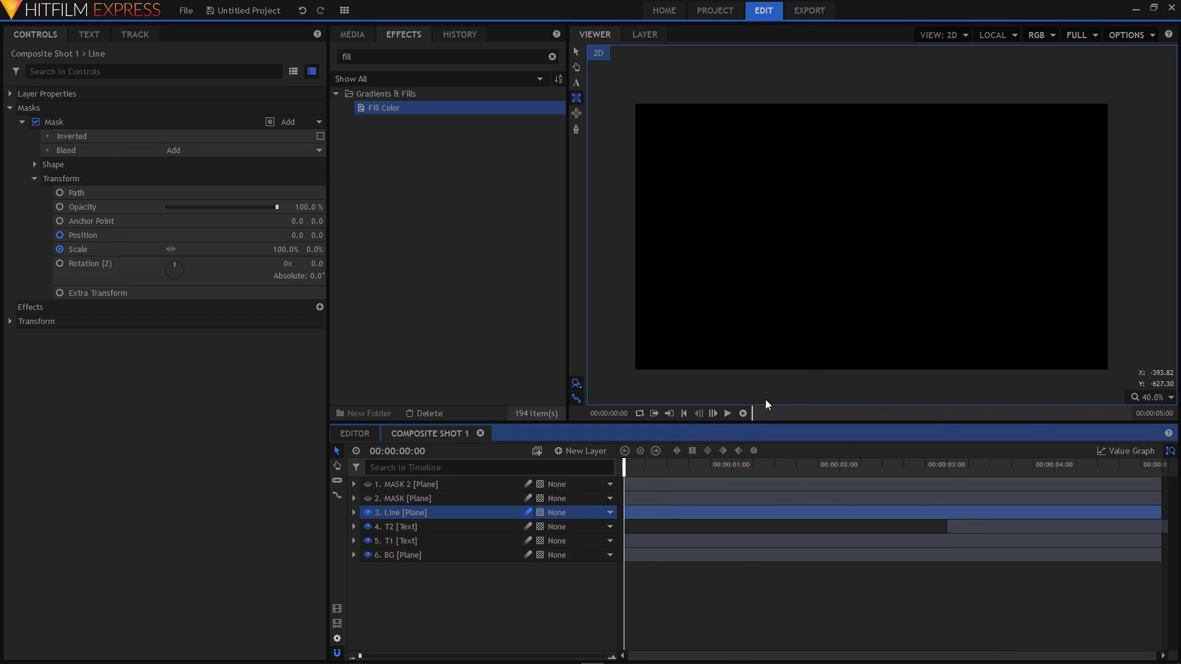
click(728, 414)
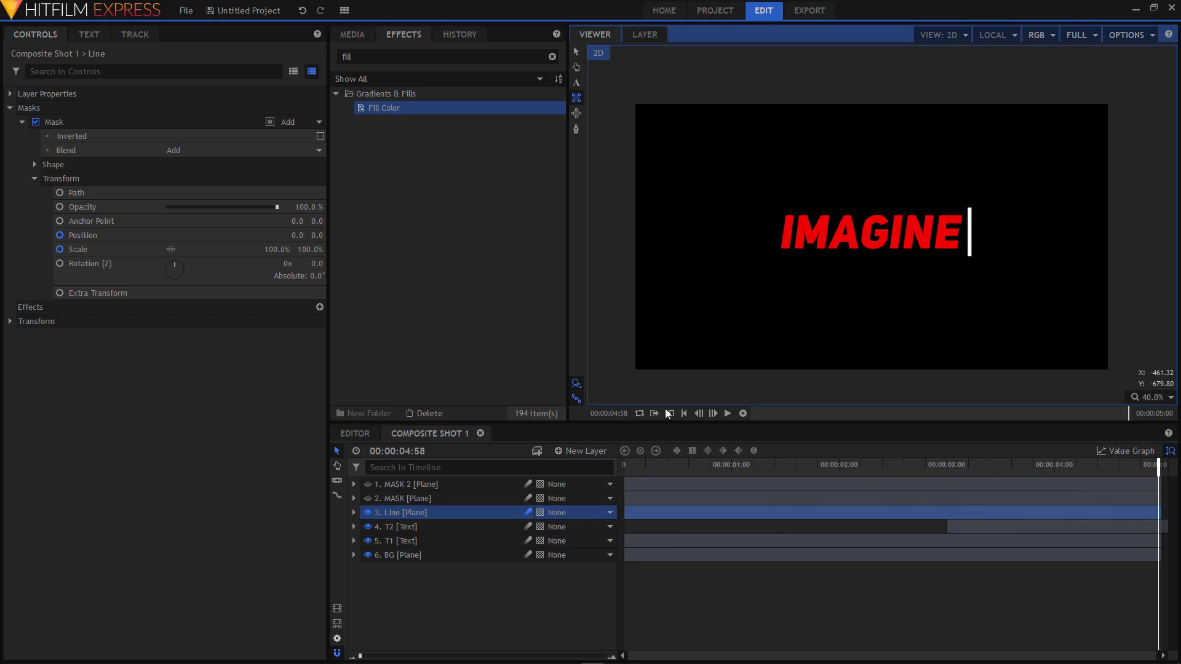
click(642, 414)
click(729, 414)
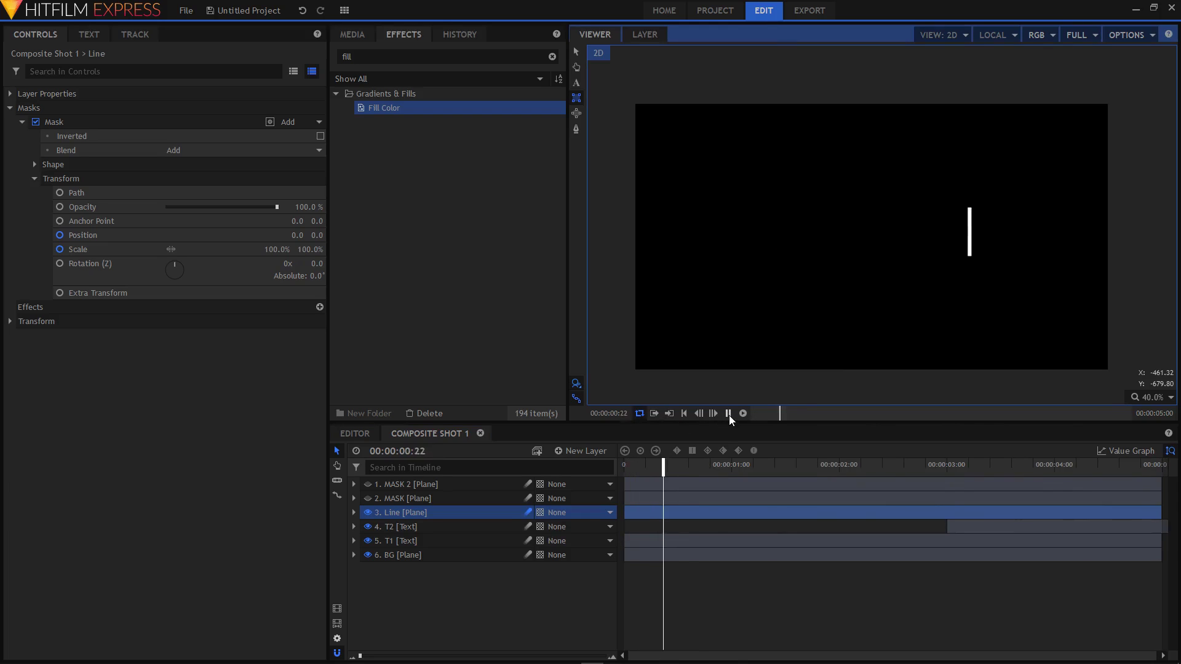